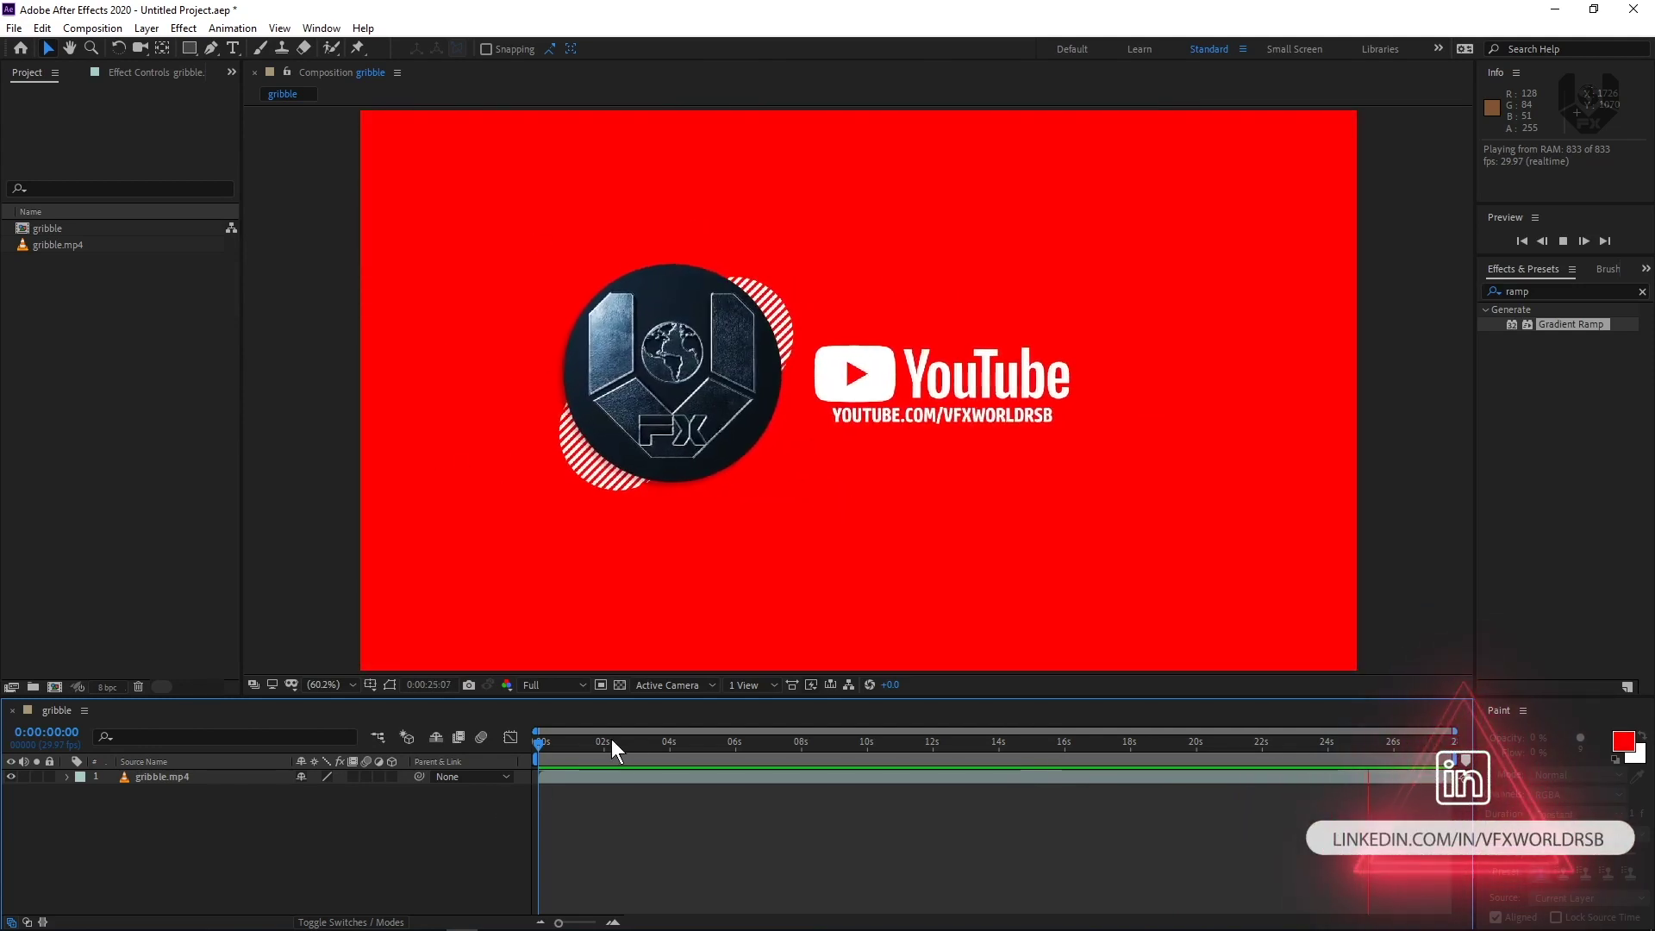
# Step: Scrub the gribble composition to about 6 seconds to preview the greeble animation
pyautogui.click(606, 741)
pyautogui.click(740, 741)
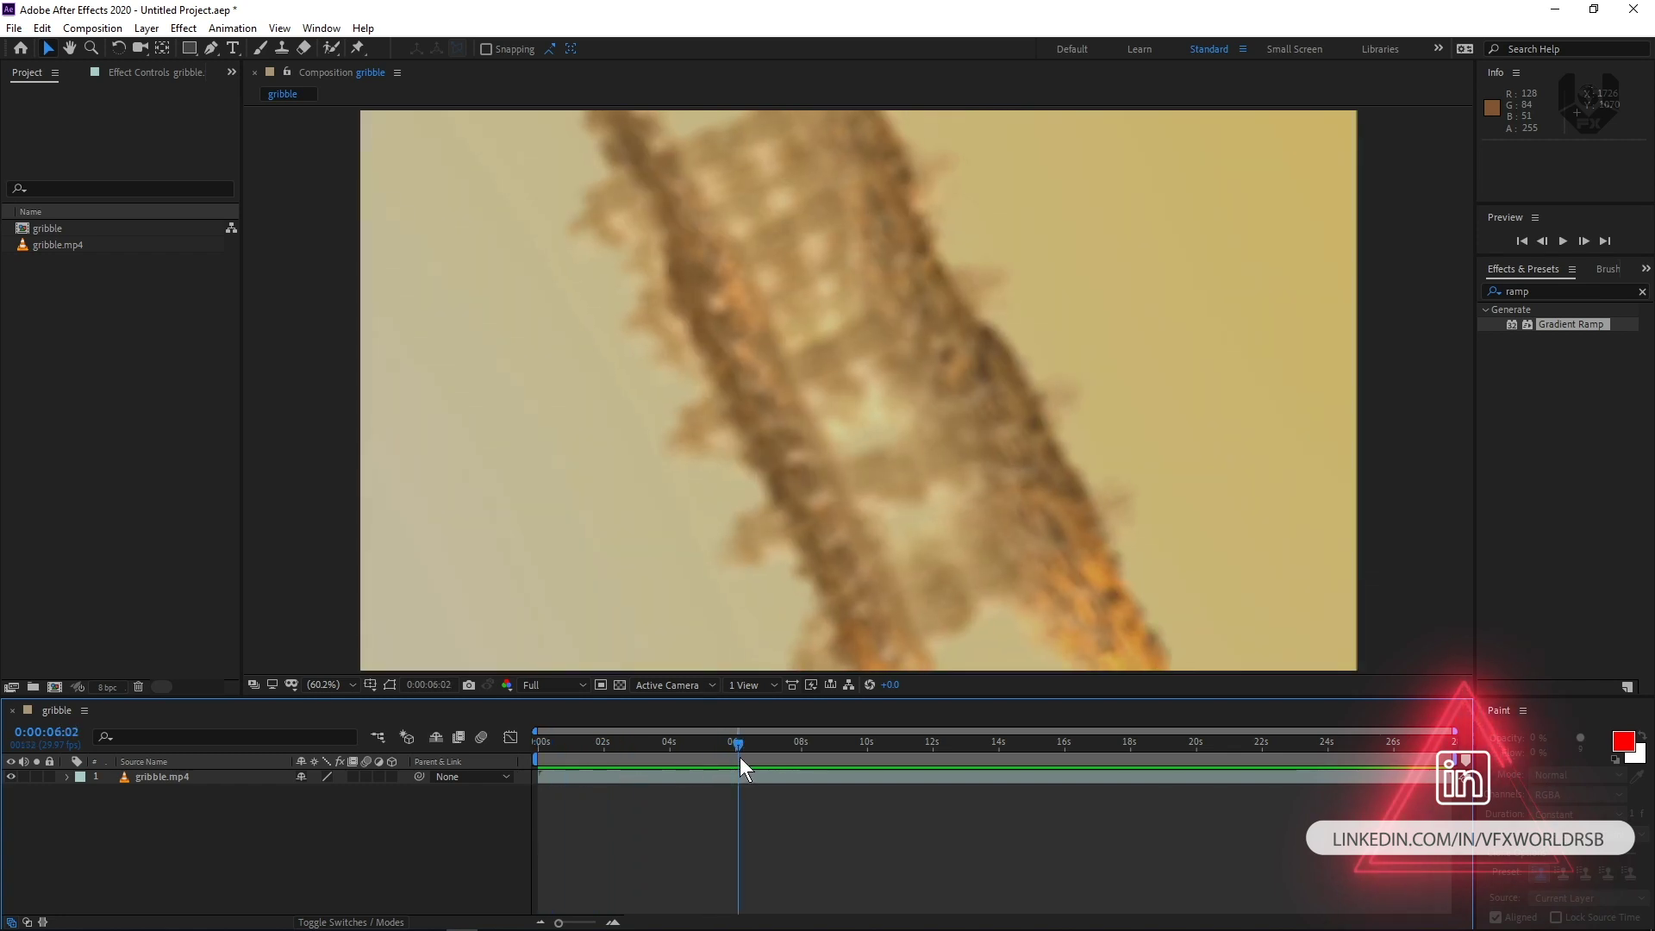
# Step: Create a 720 x 480 px, 15-second composition named Element
pyautogui.click(54, 687)
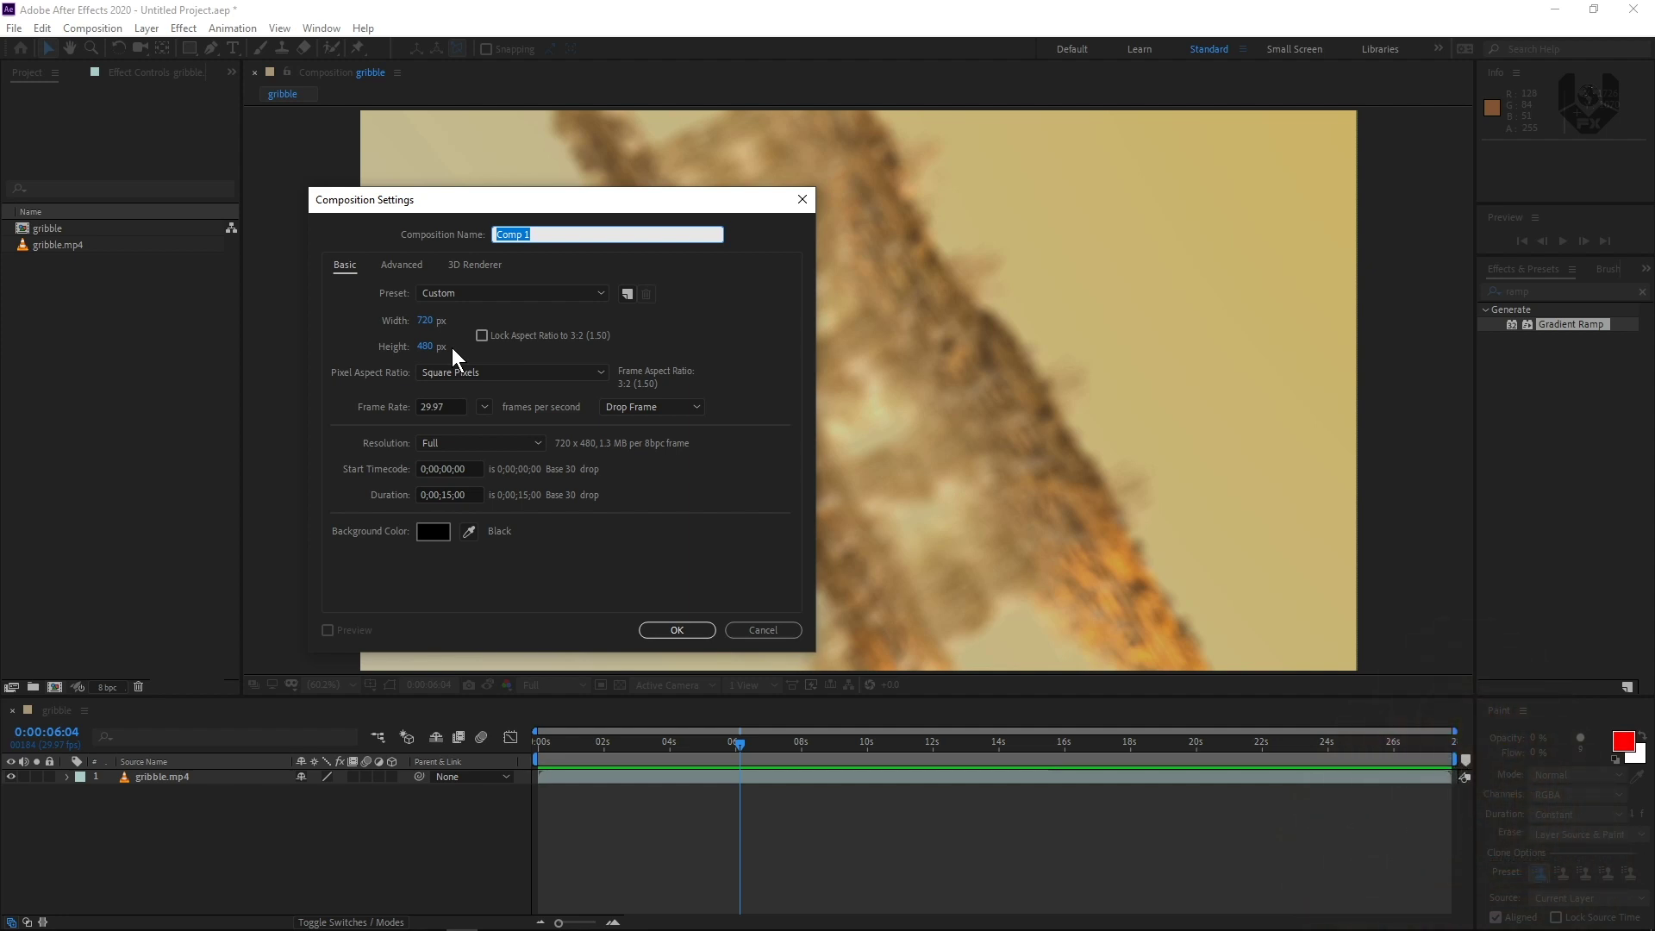
pyautogui.press('BackSpace')
pyautogui.press('Return')
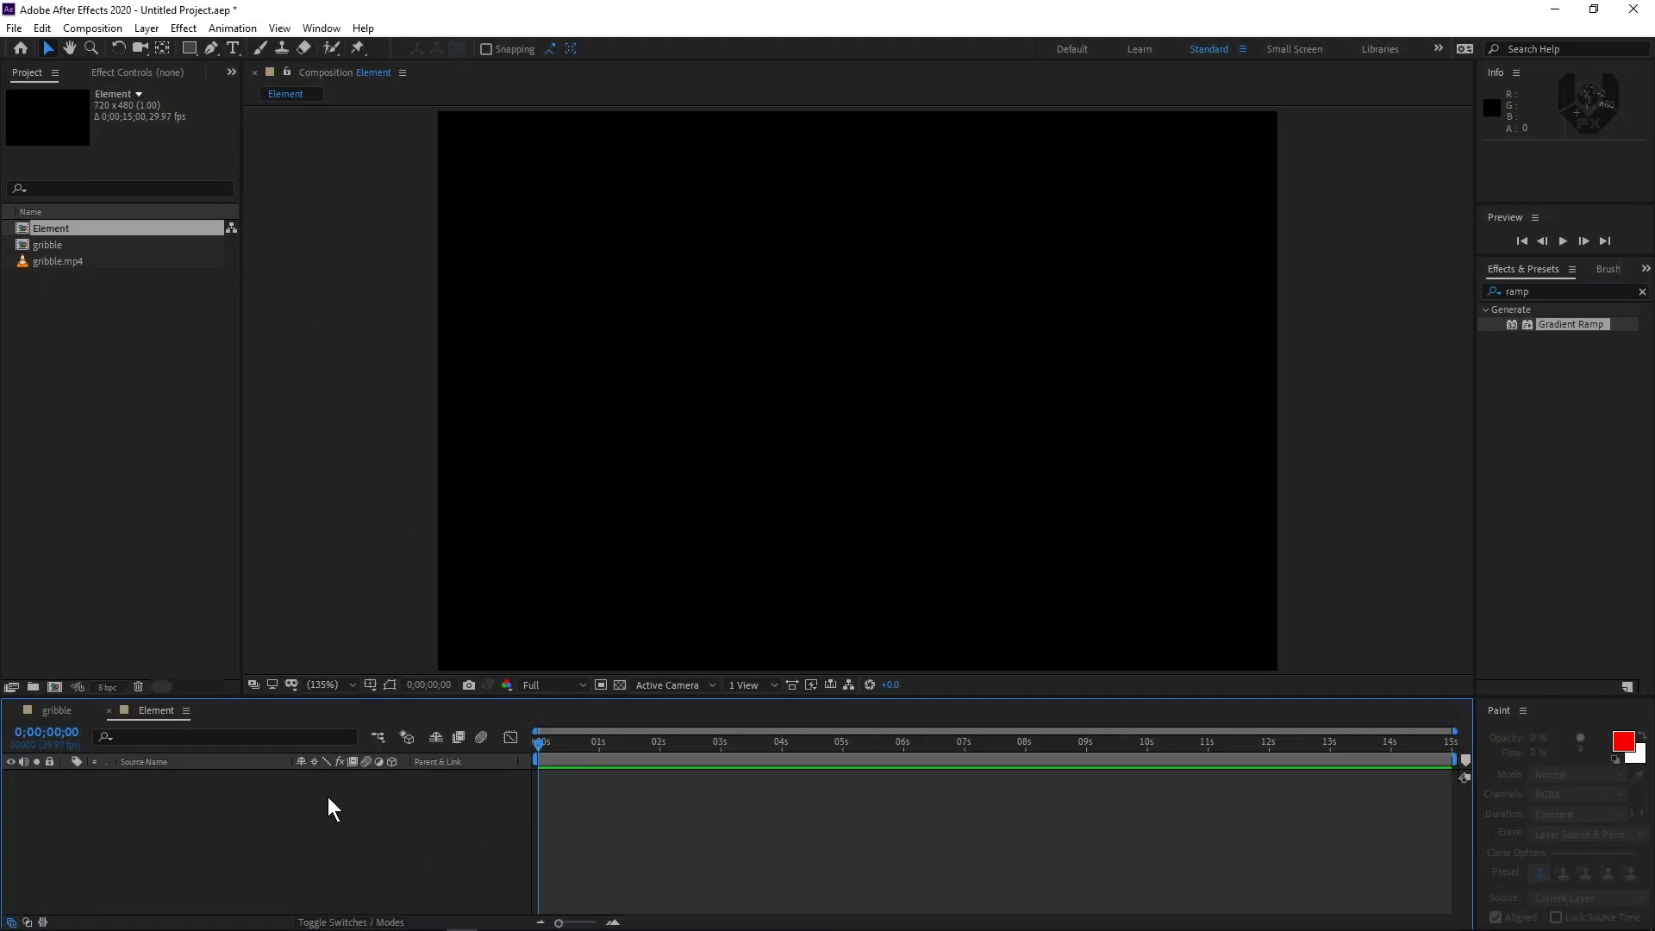
# Step: Add a black 720 x 480 px solid named BG to the Element composition
pyautogui.rightClick(327, 797)
pyautogui.moveTo(388, 612)
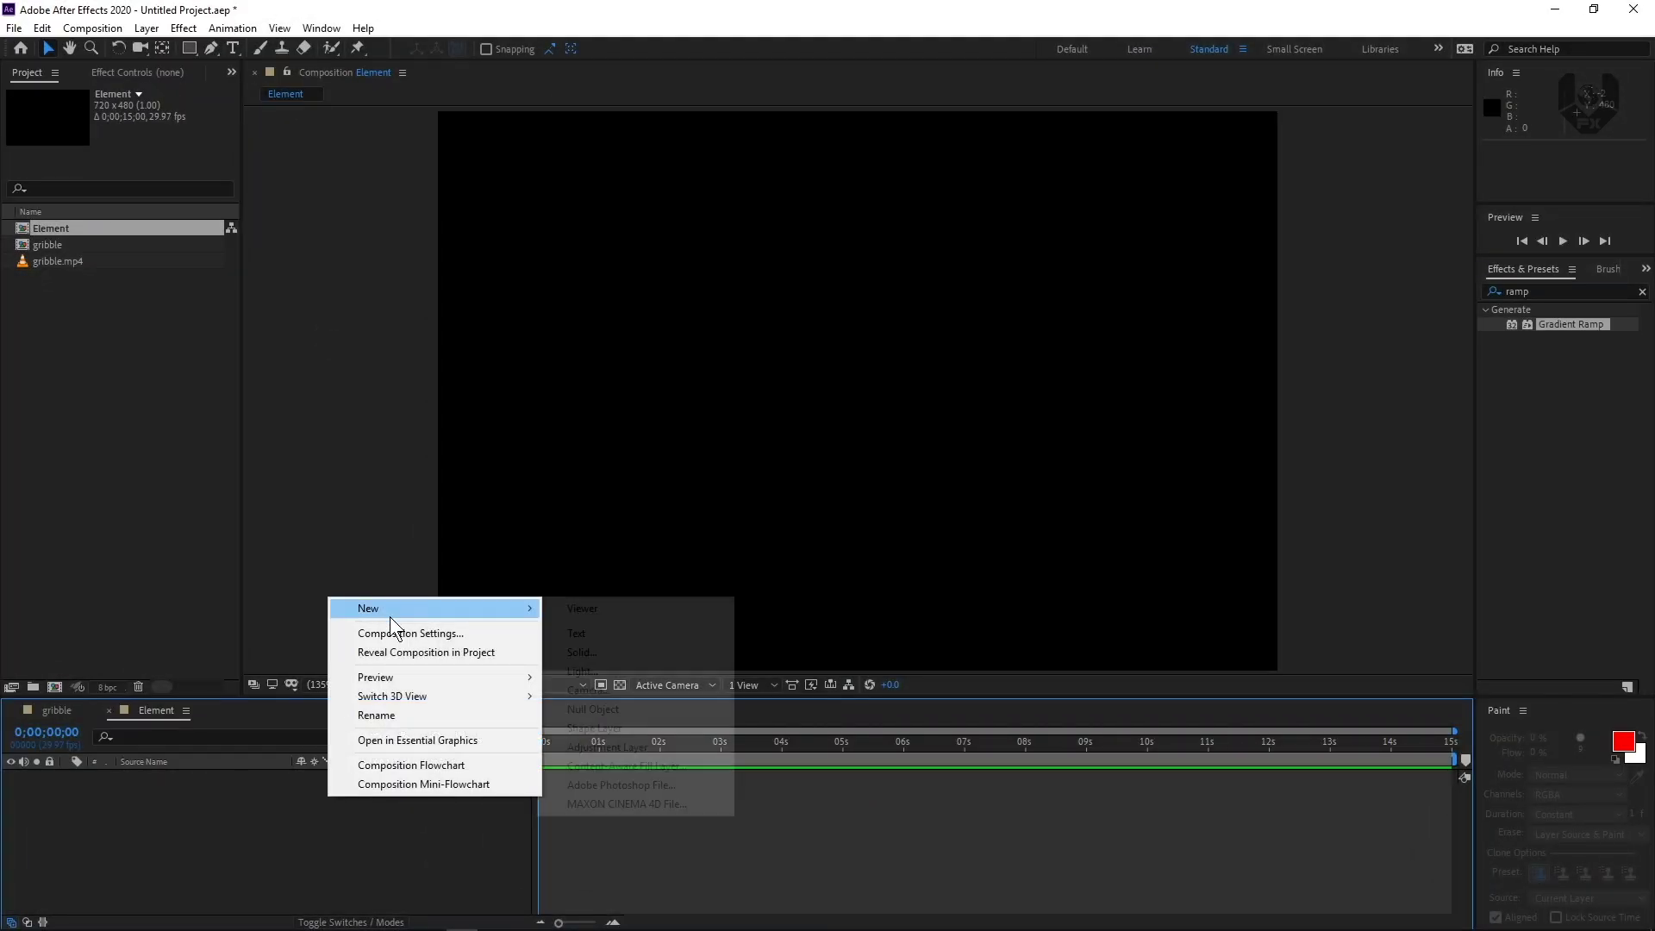
pyautogui.click(576, 652)
pyautogui.write('BG')
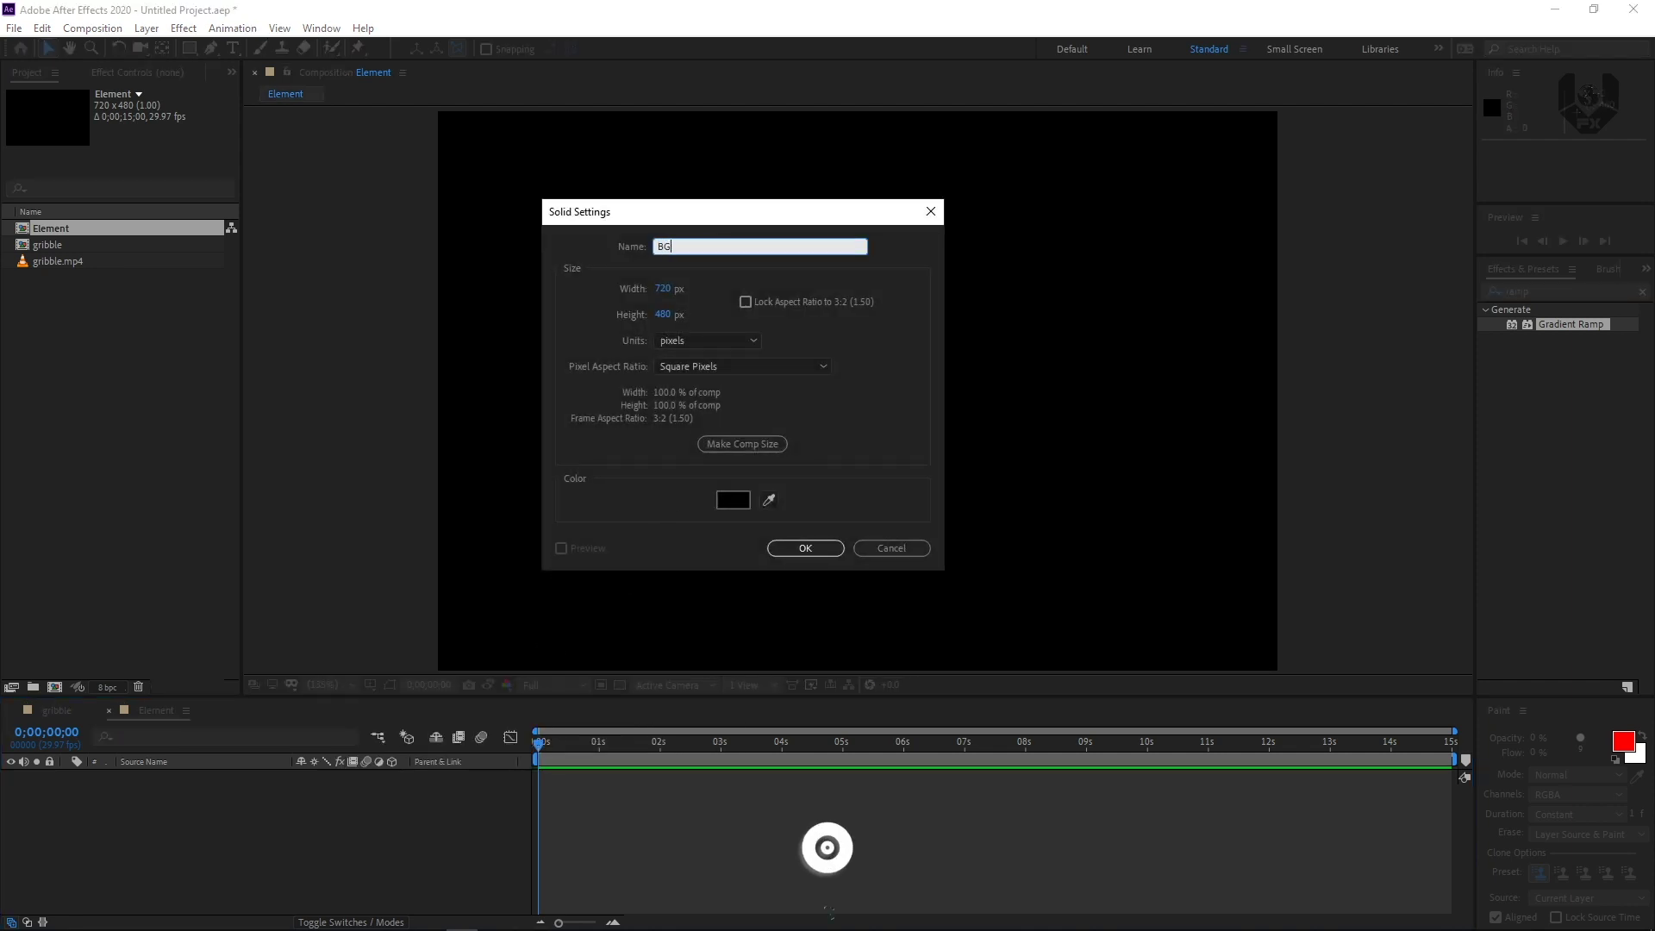
pyautogui.press('Return')
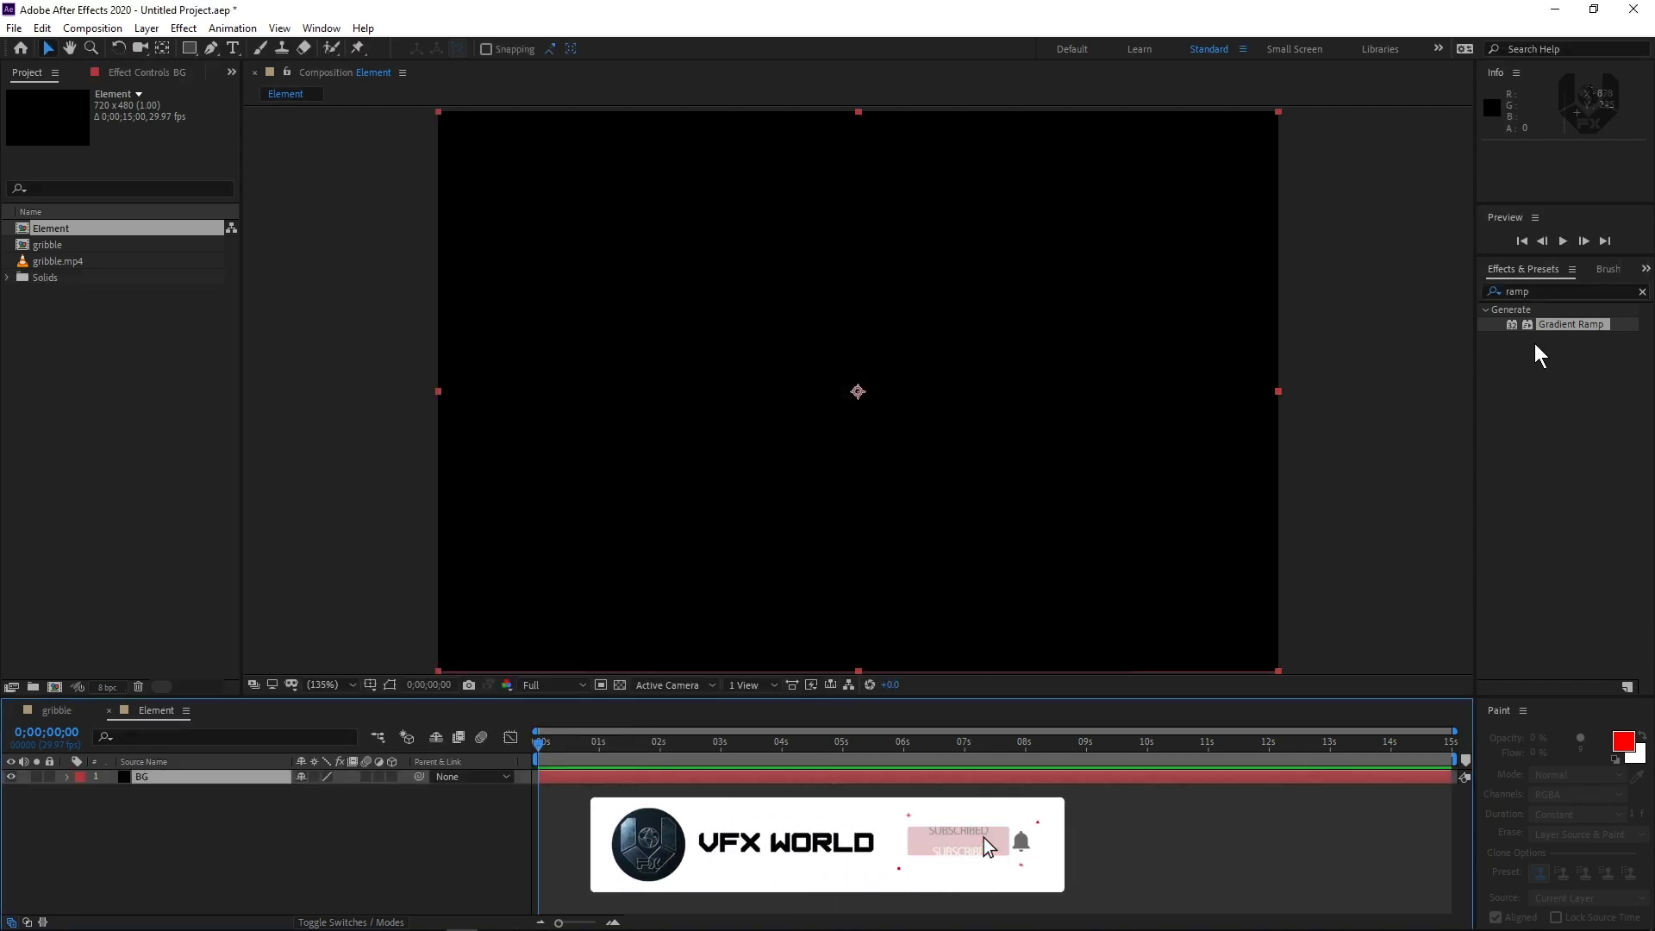
# Step: Apply Gradient Ramp to the BG solid as a Radial Ramp with its colors swapped
pyautogui.doubleClick(1578, 327)
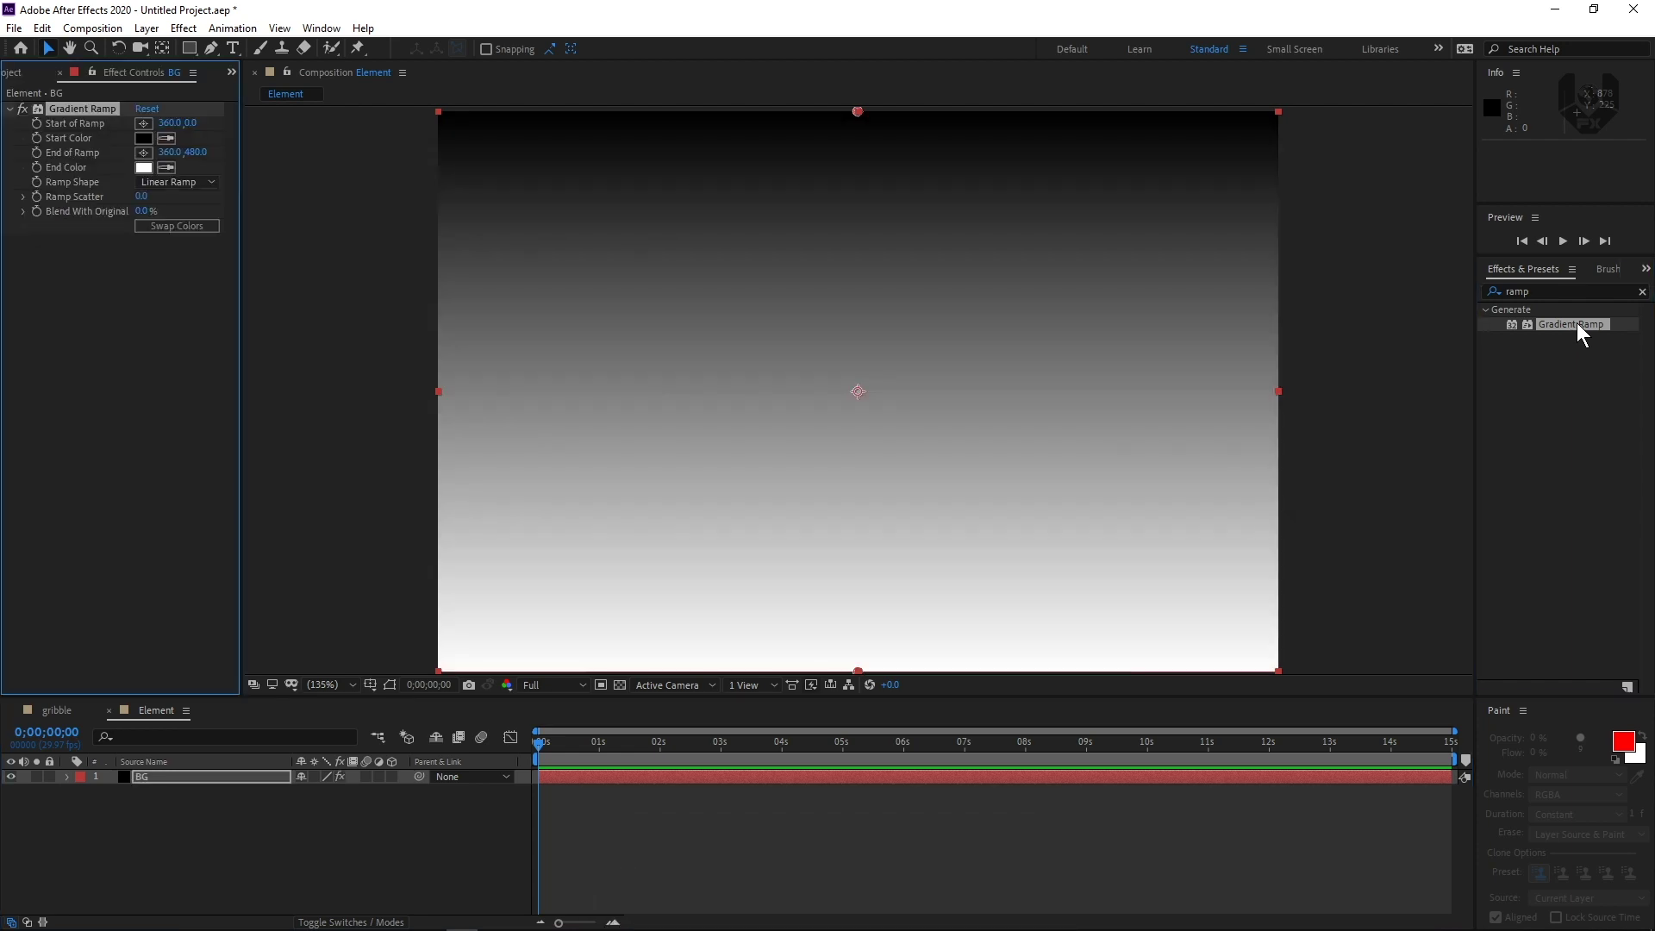
pyautogui.click(173, 182)
pyautogui.click(191, 220)
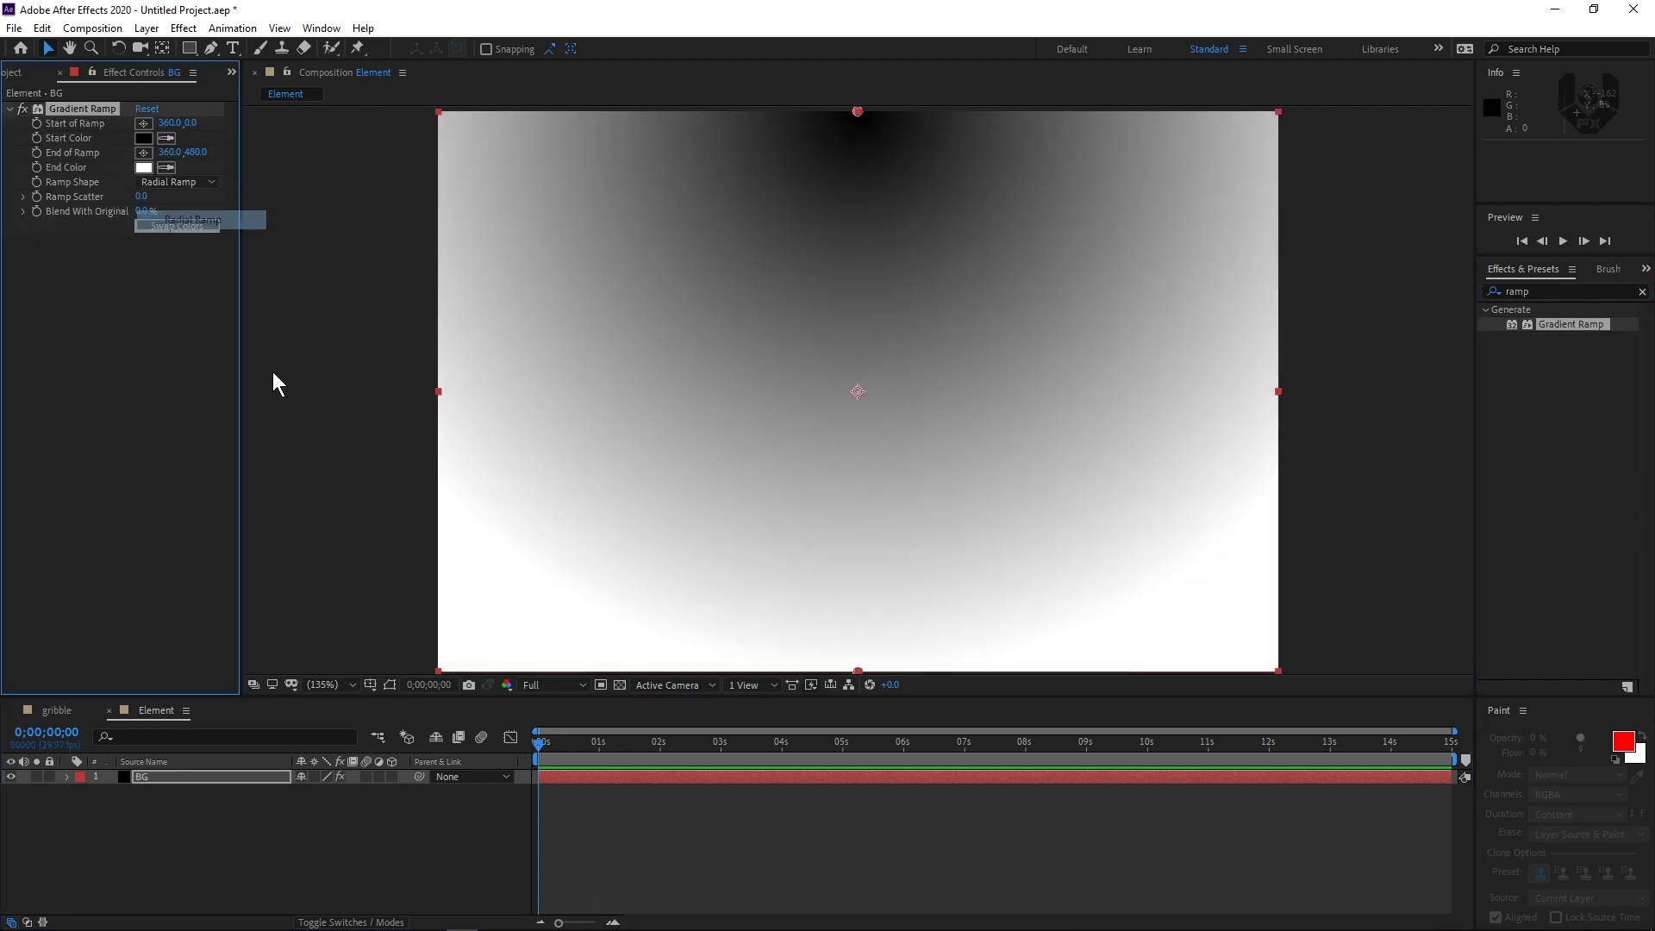
pyautogui.click(202, 227)
# Step: Place the ramp's start at the center of the frame and its end below the frame, at about 378, 708
pyautogui.click(143, 123)
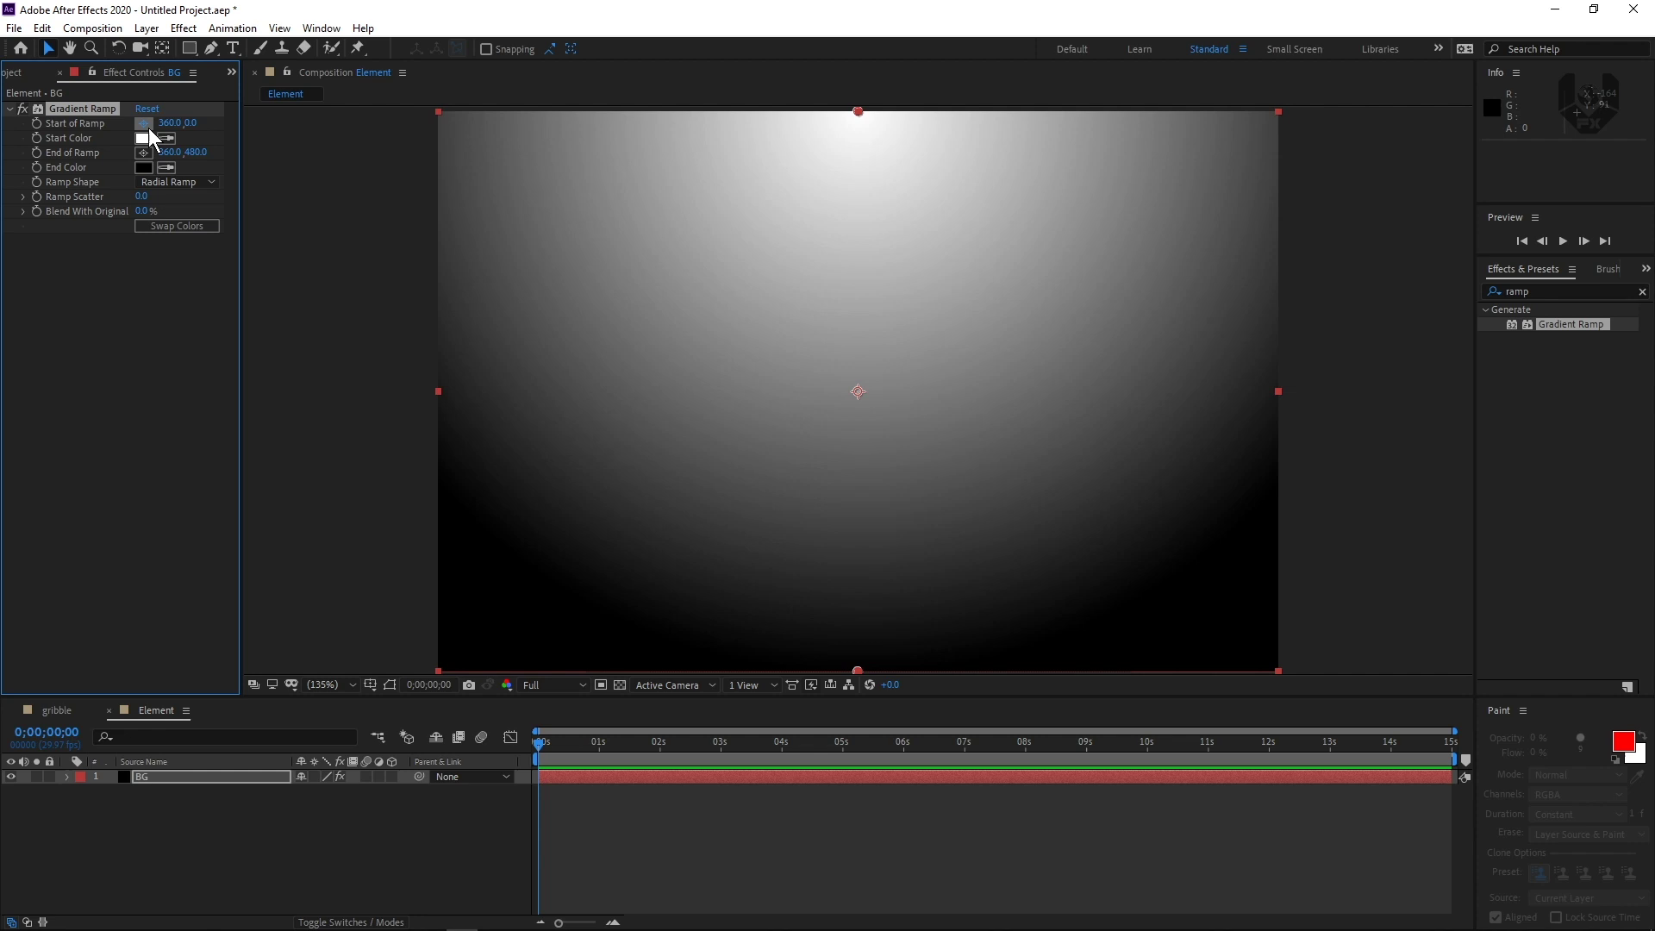
pyautogui.click(858, 393)
pyautogui.scroll(-1, 858, 403)
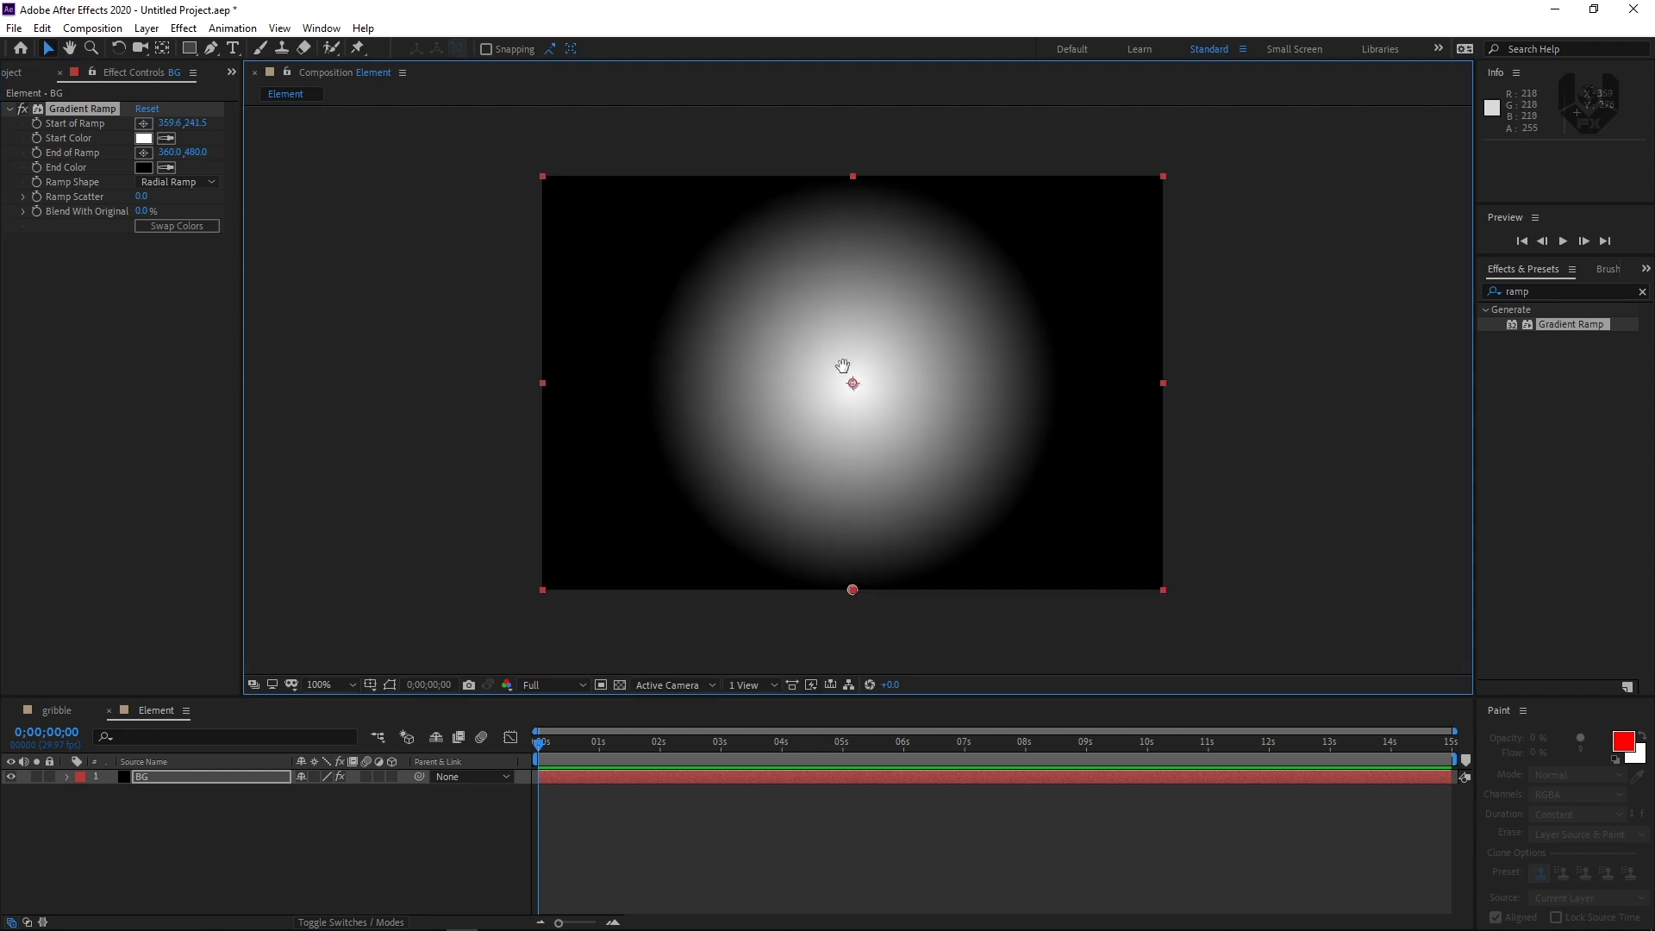
pyautogui.click(143, 153)
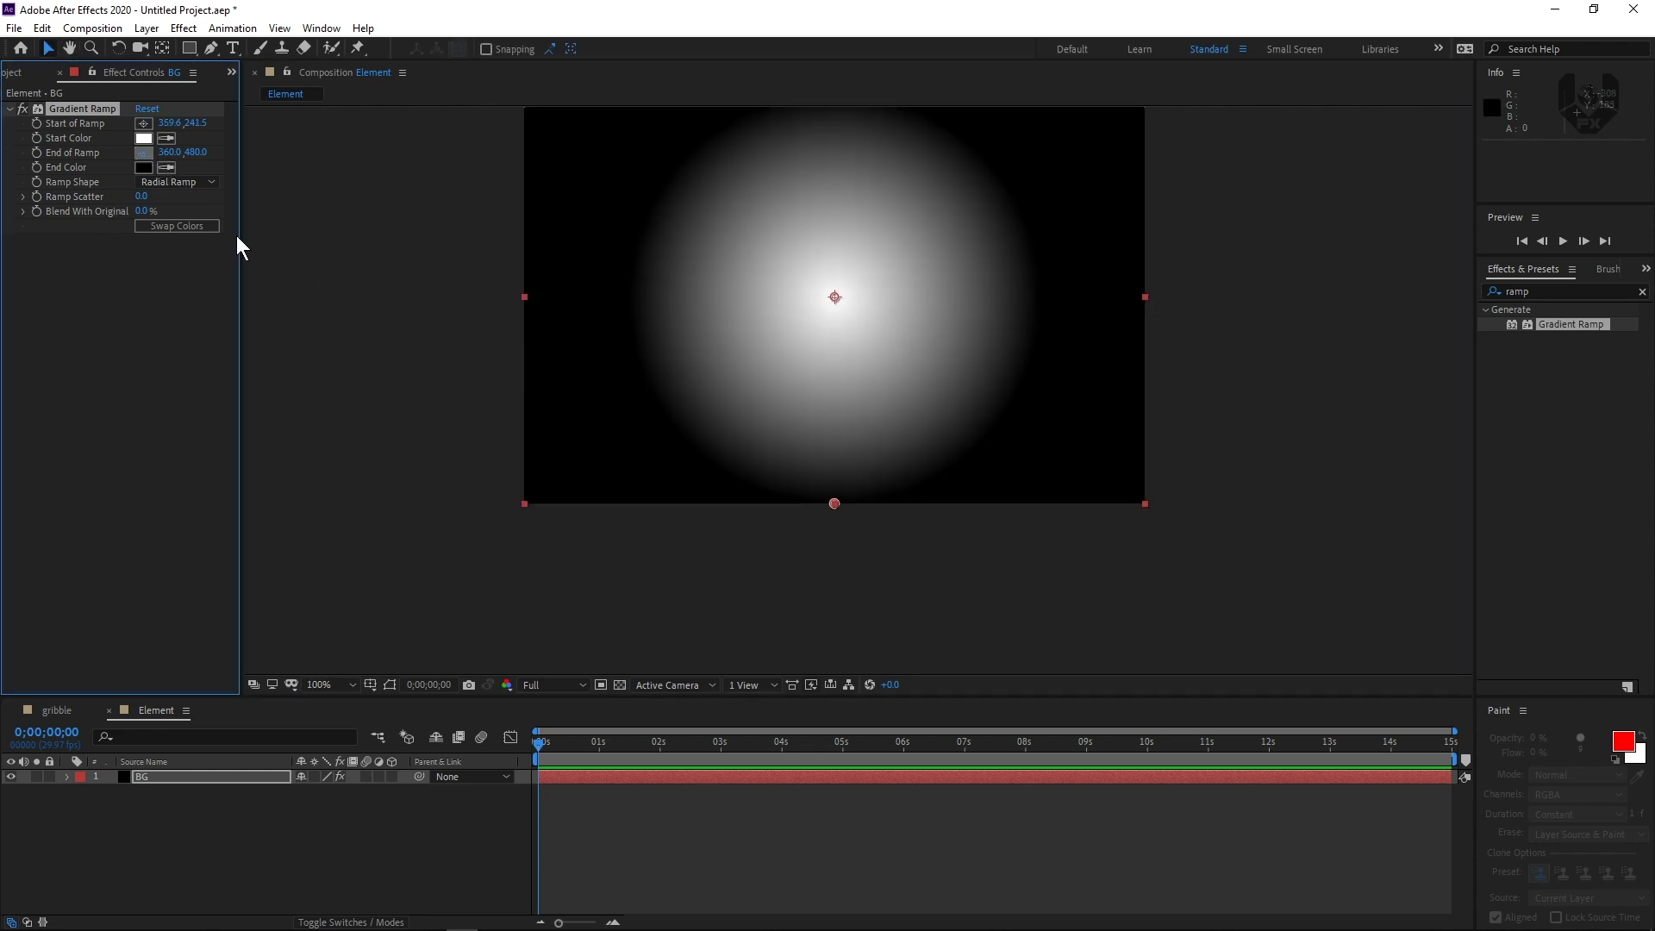
pyautogui.click(846, 604)
pyautogui.moveTo(845, 603); pyautogui.dragTo(853, 711)
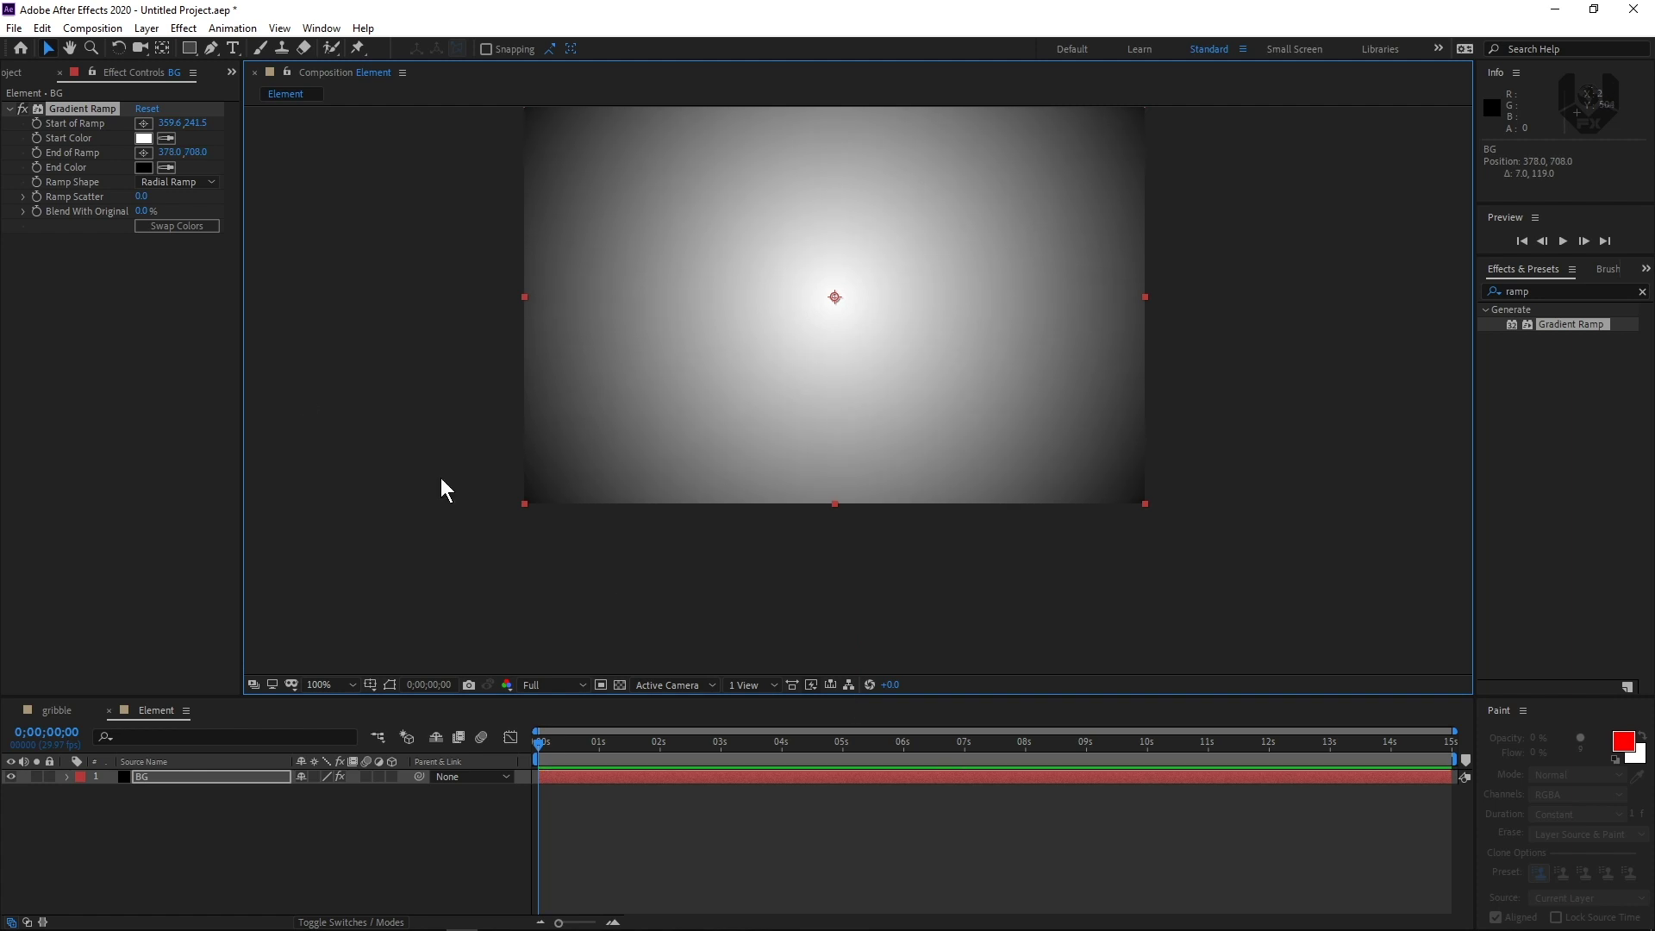
# Step: Set the Gradient Ramp's start color to a dark blue
pyautogui.click(143, 138)
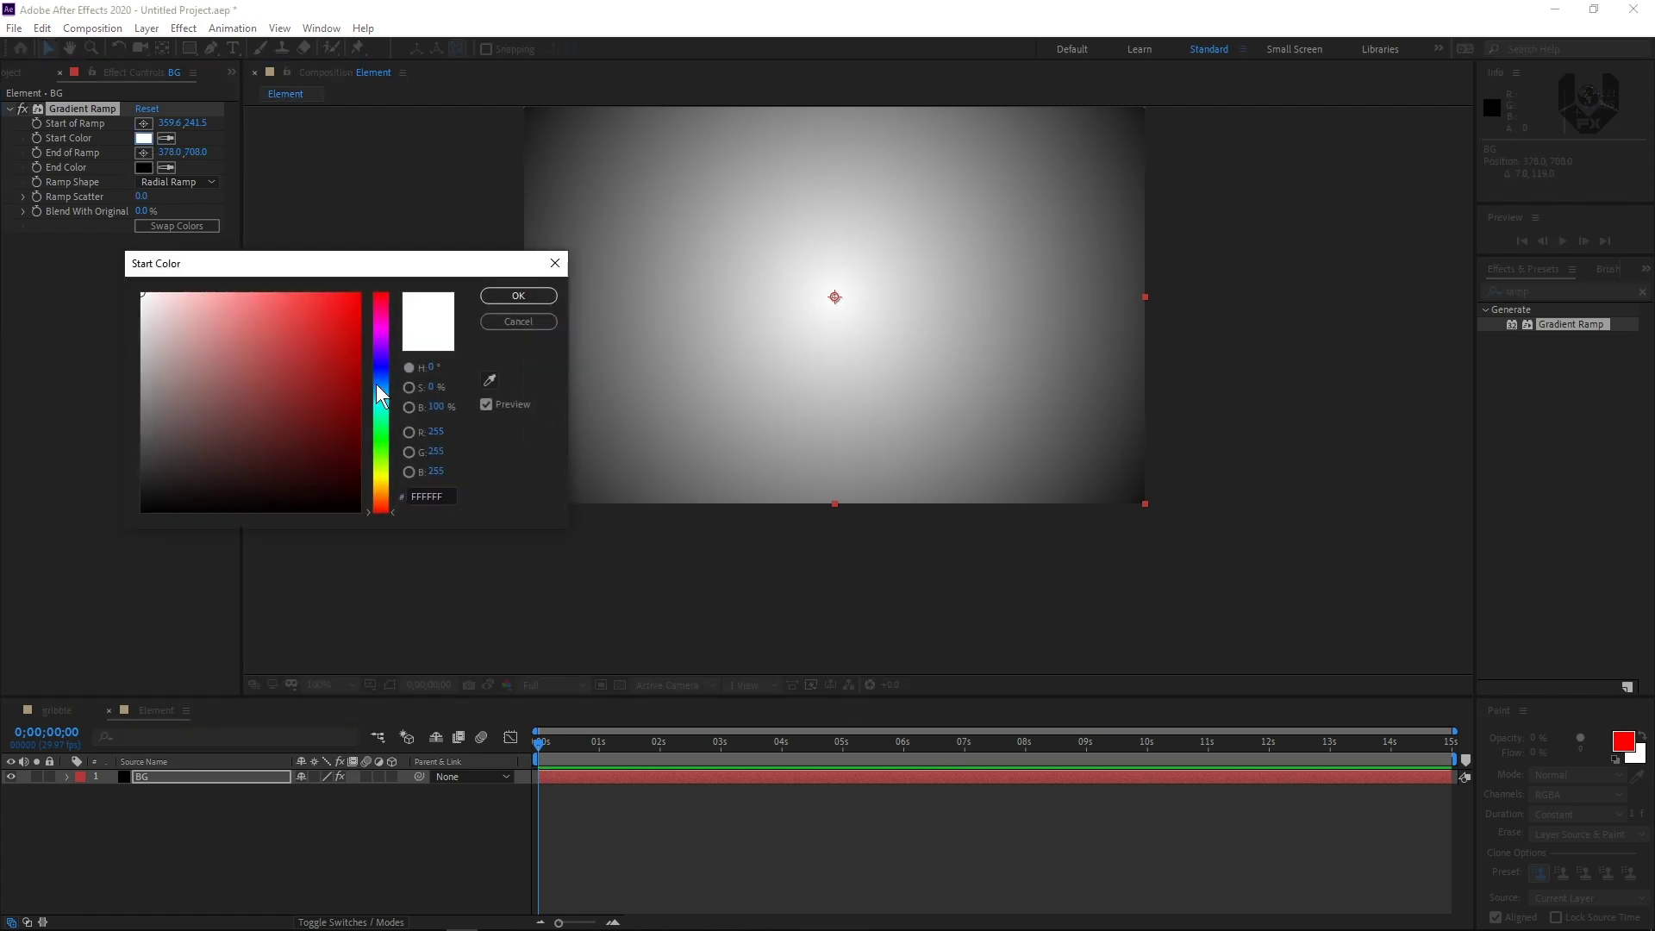
pyautogui.moveTo(280, 381); pyautogui.dragTo(291, 429)
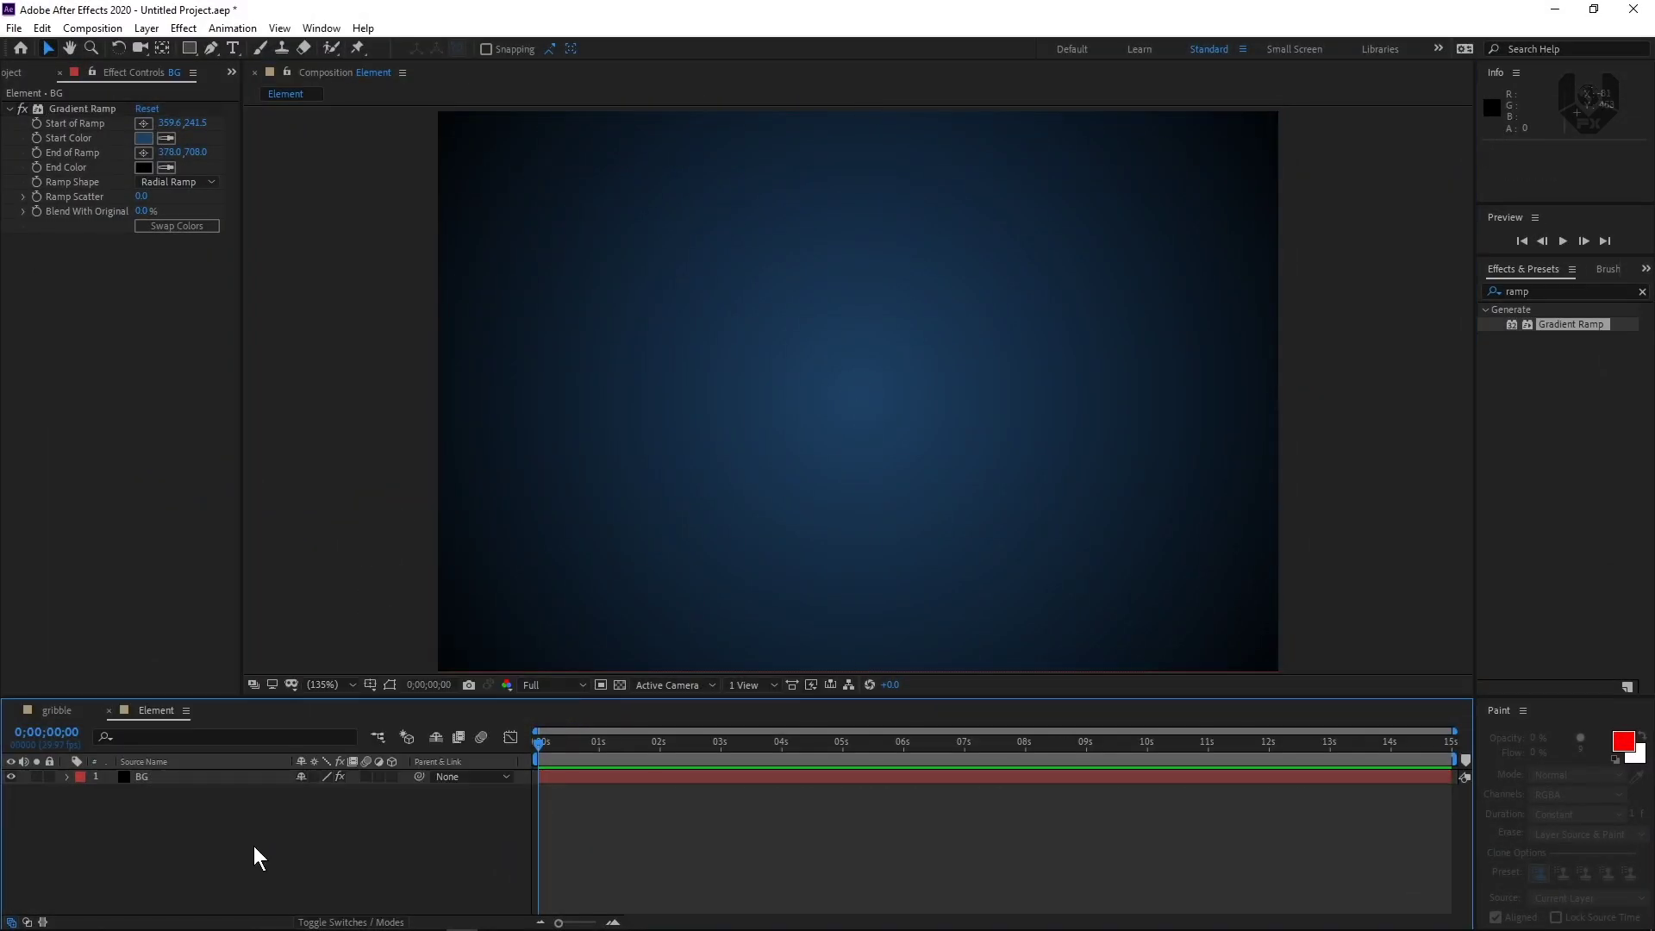
# Step: Add a solid named Element 3d above the BG layer
pyautogui.rightClick(259, 858)
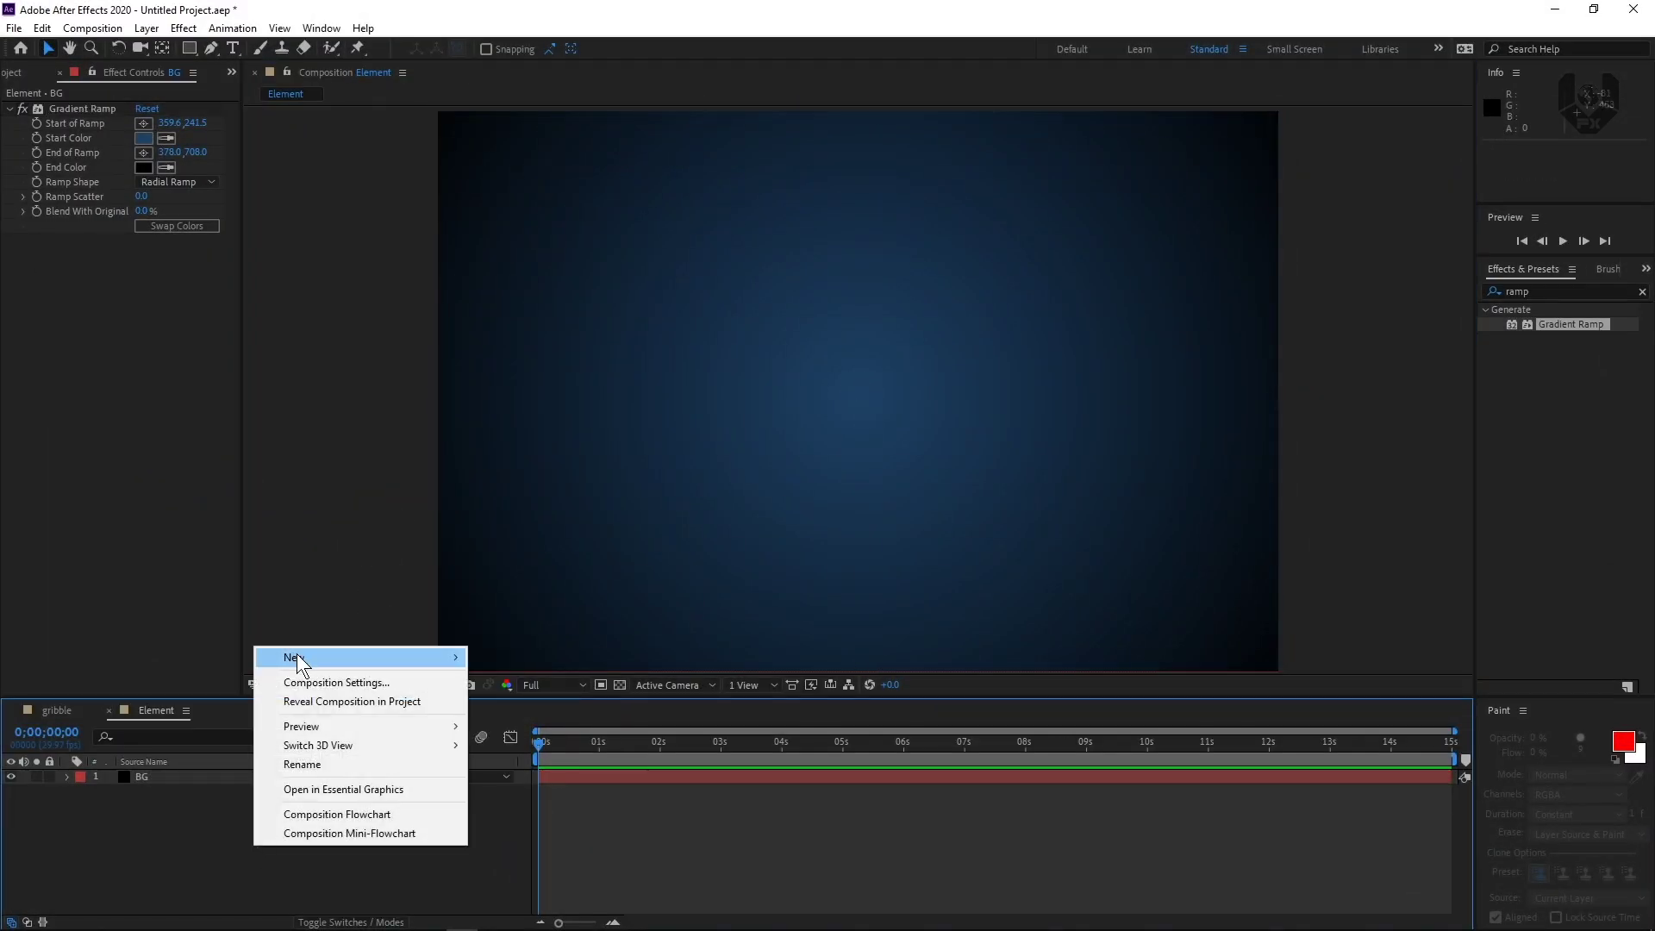
pyautogui.moveTo(297, 660)
pyautogui.click(554, 704)
pyautogui.write('Element 3d')
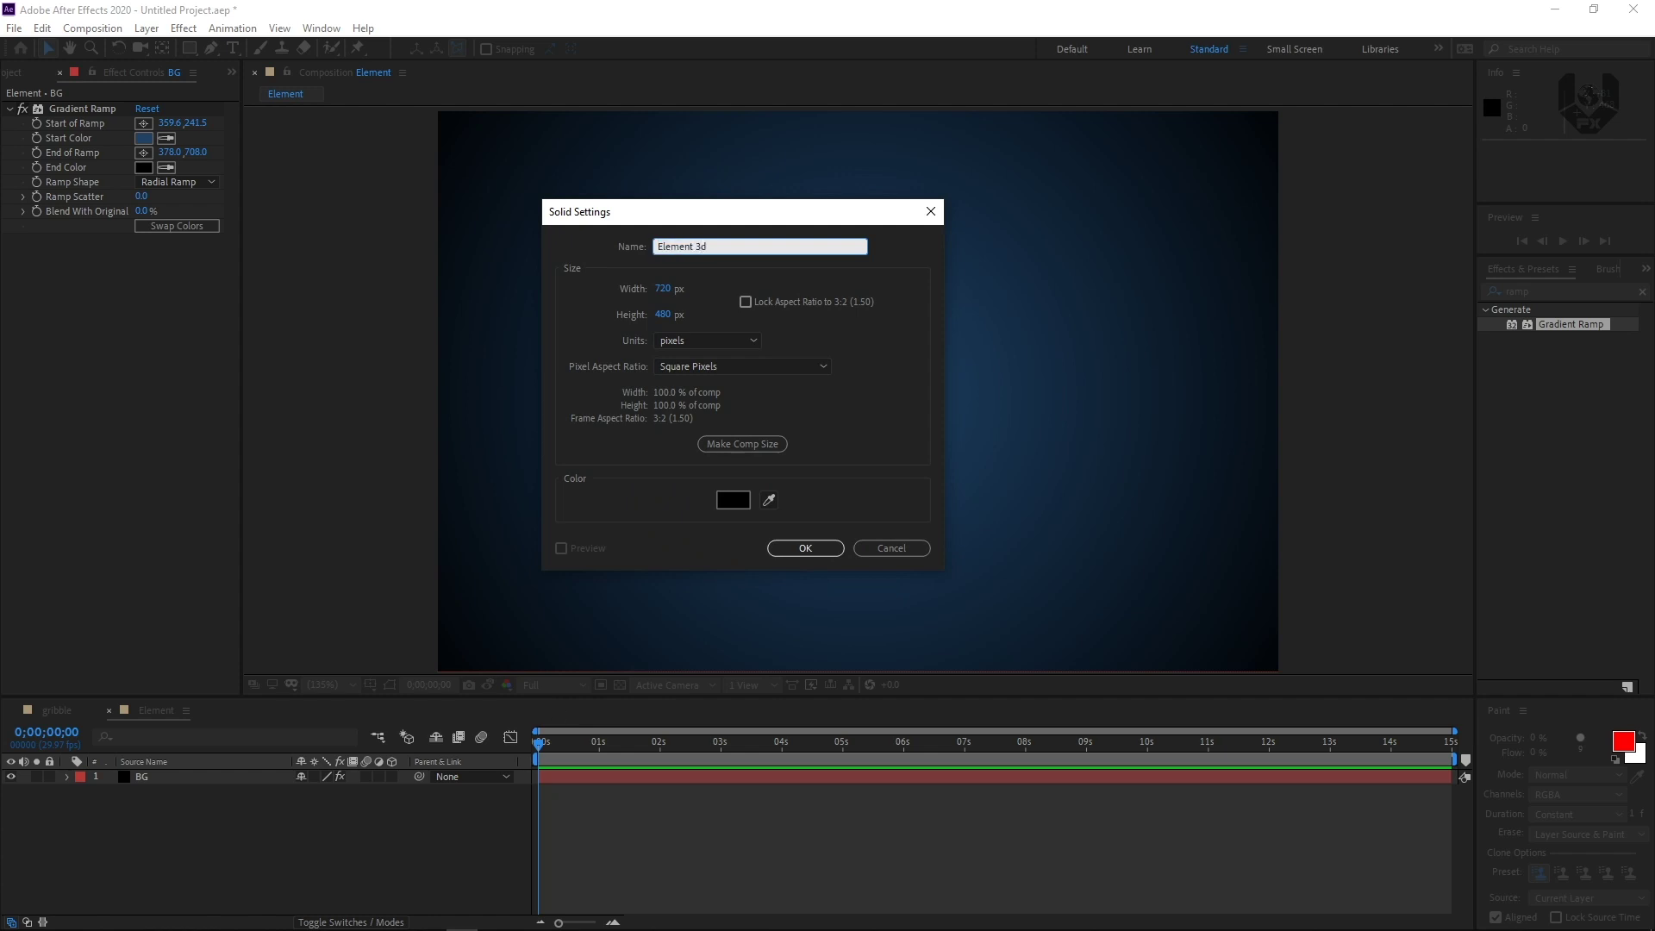
pyautogui.press('Return')
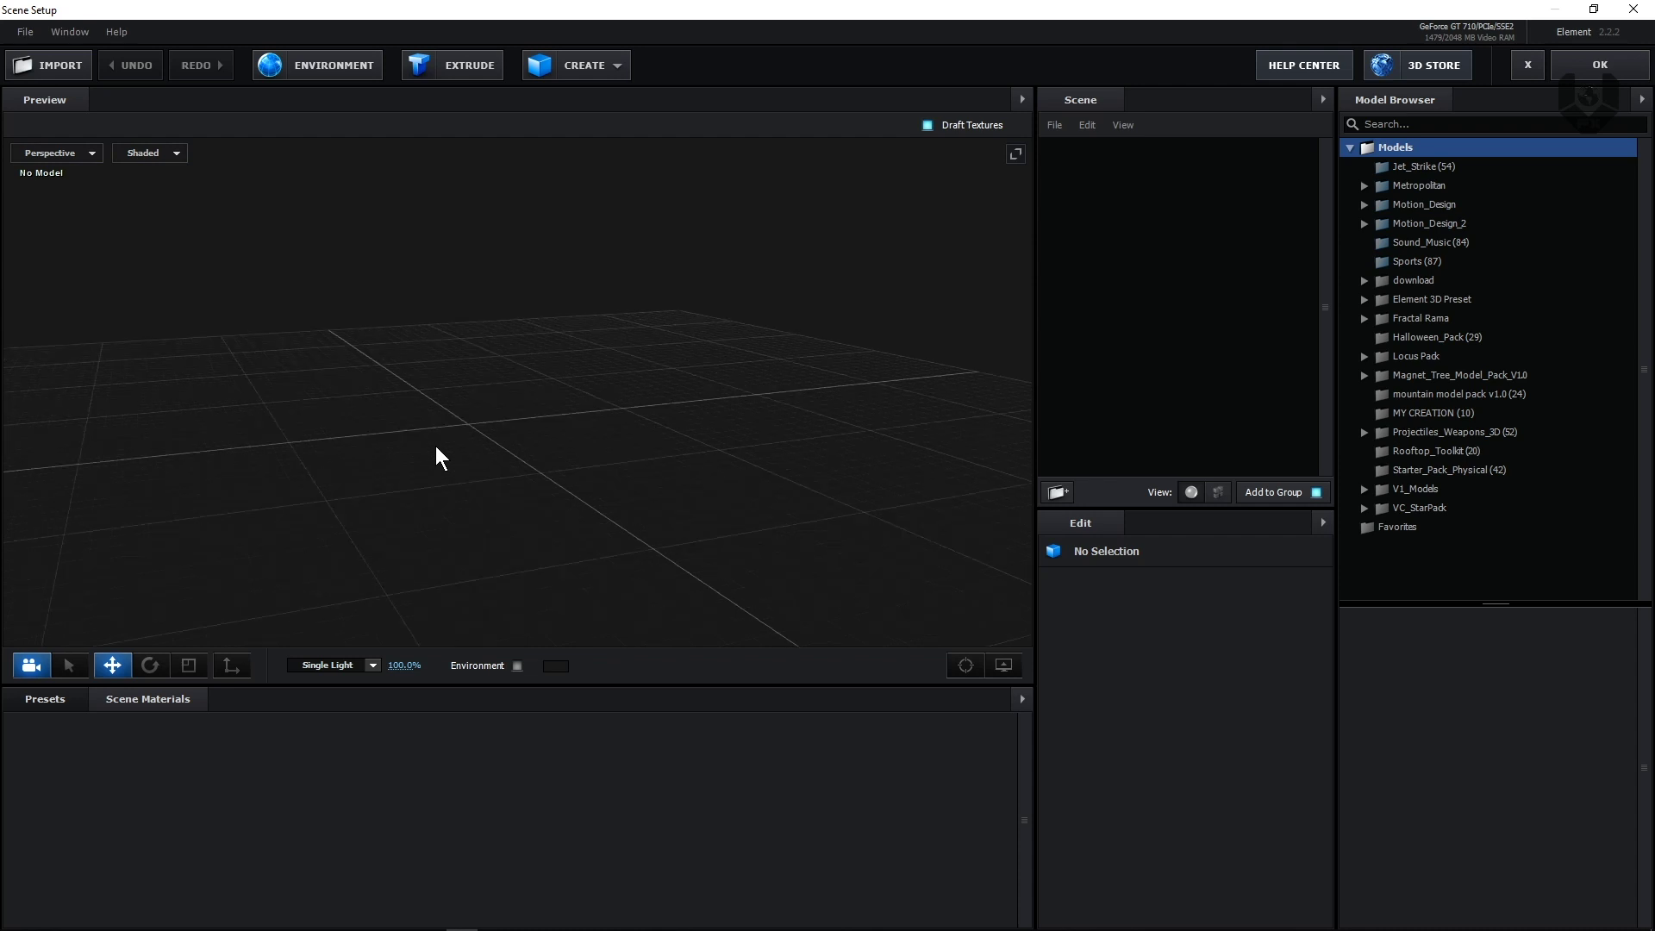
# Step: Add the greeble_box_03 and greeble_box_01 models from the Motion_Design Greeble folder to the scene
pyautogui.doubleClick(1394, 203)
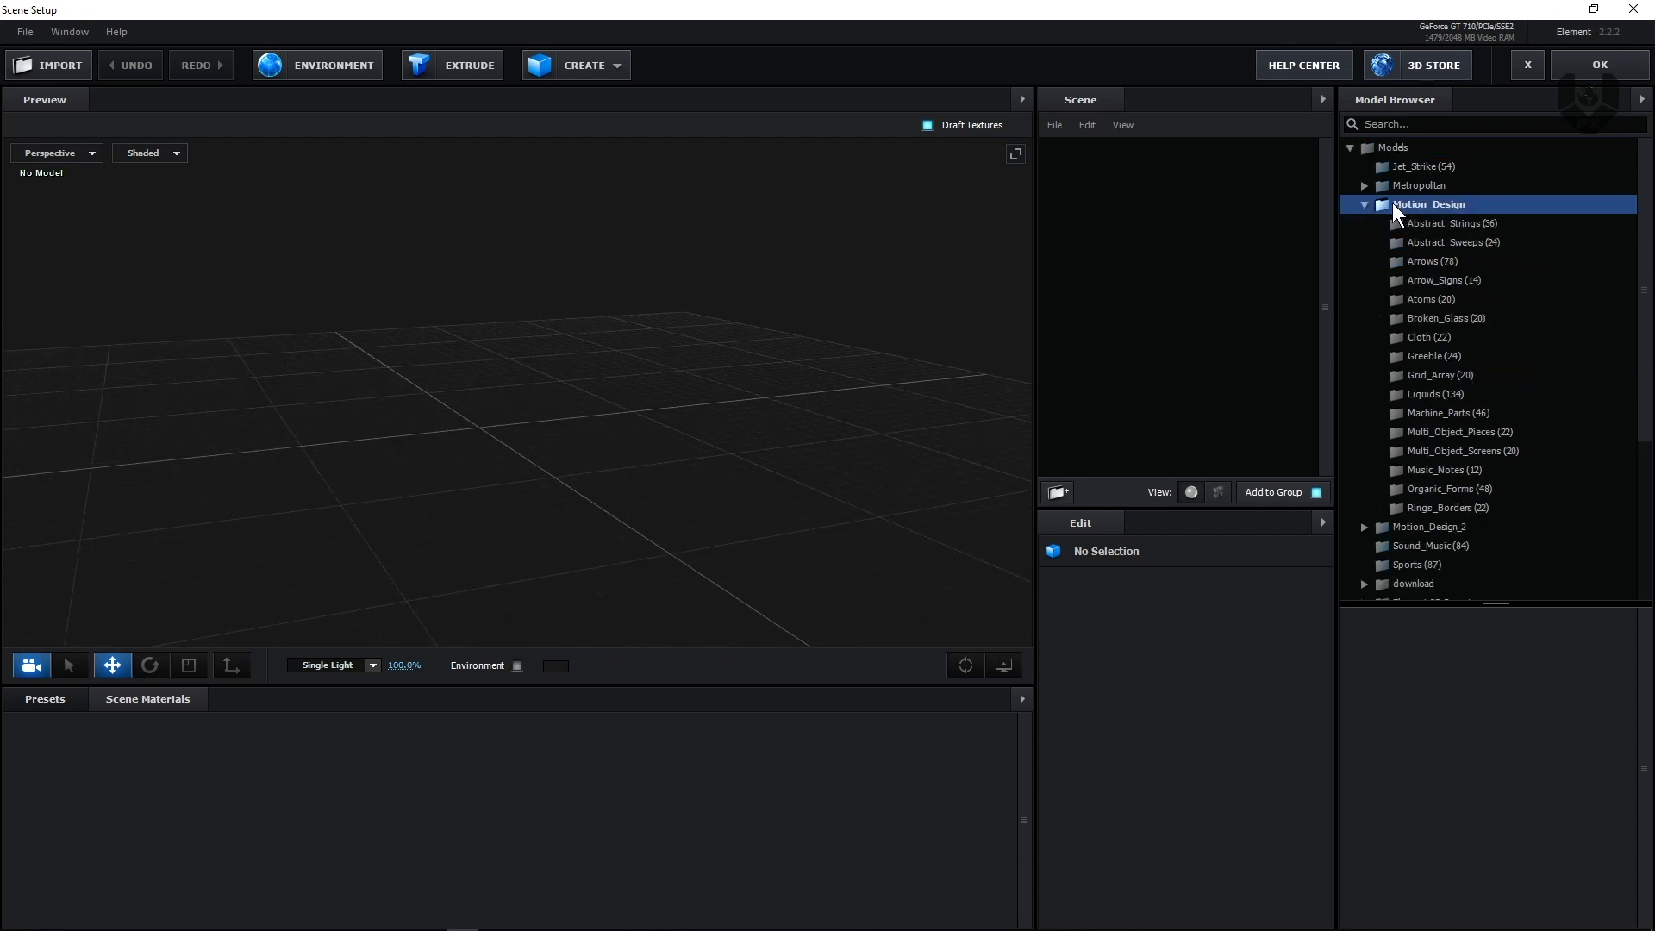
pyautogui.click(1476, 354)
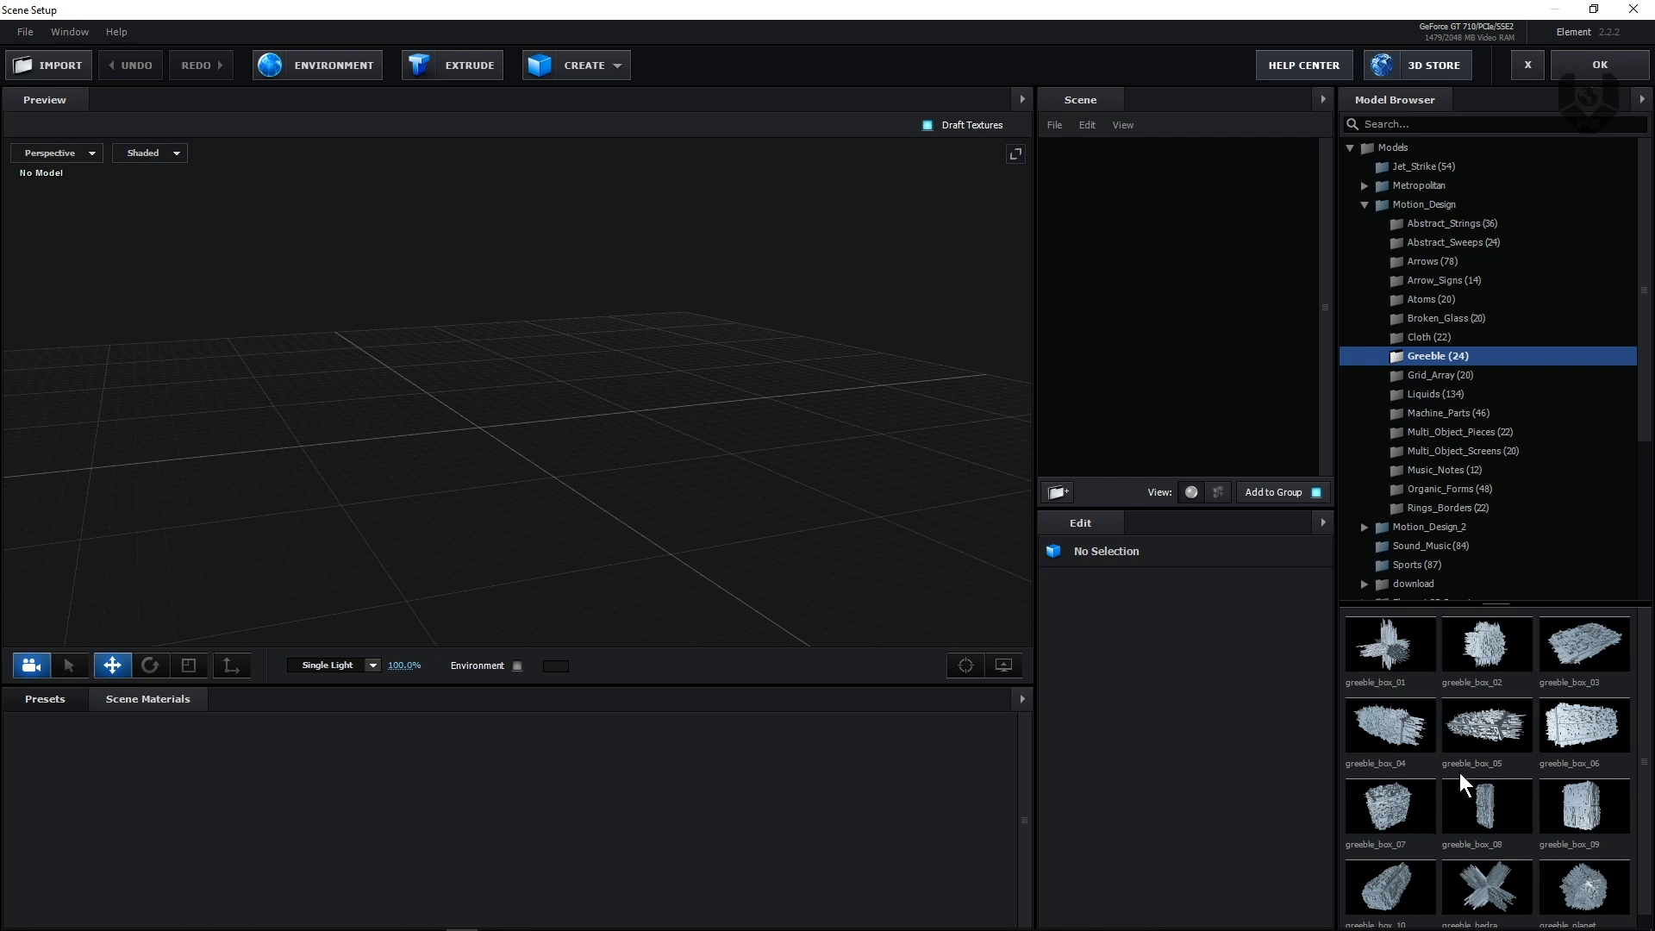
pyautogui.click(1590, 653)
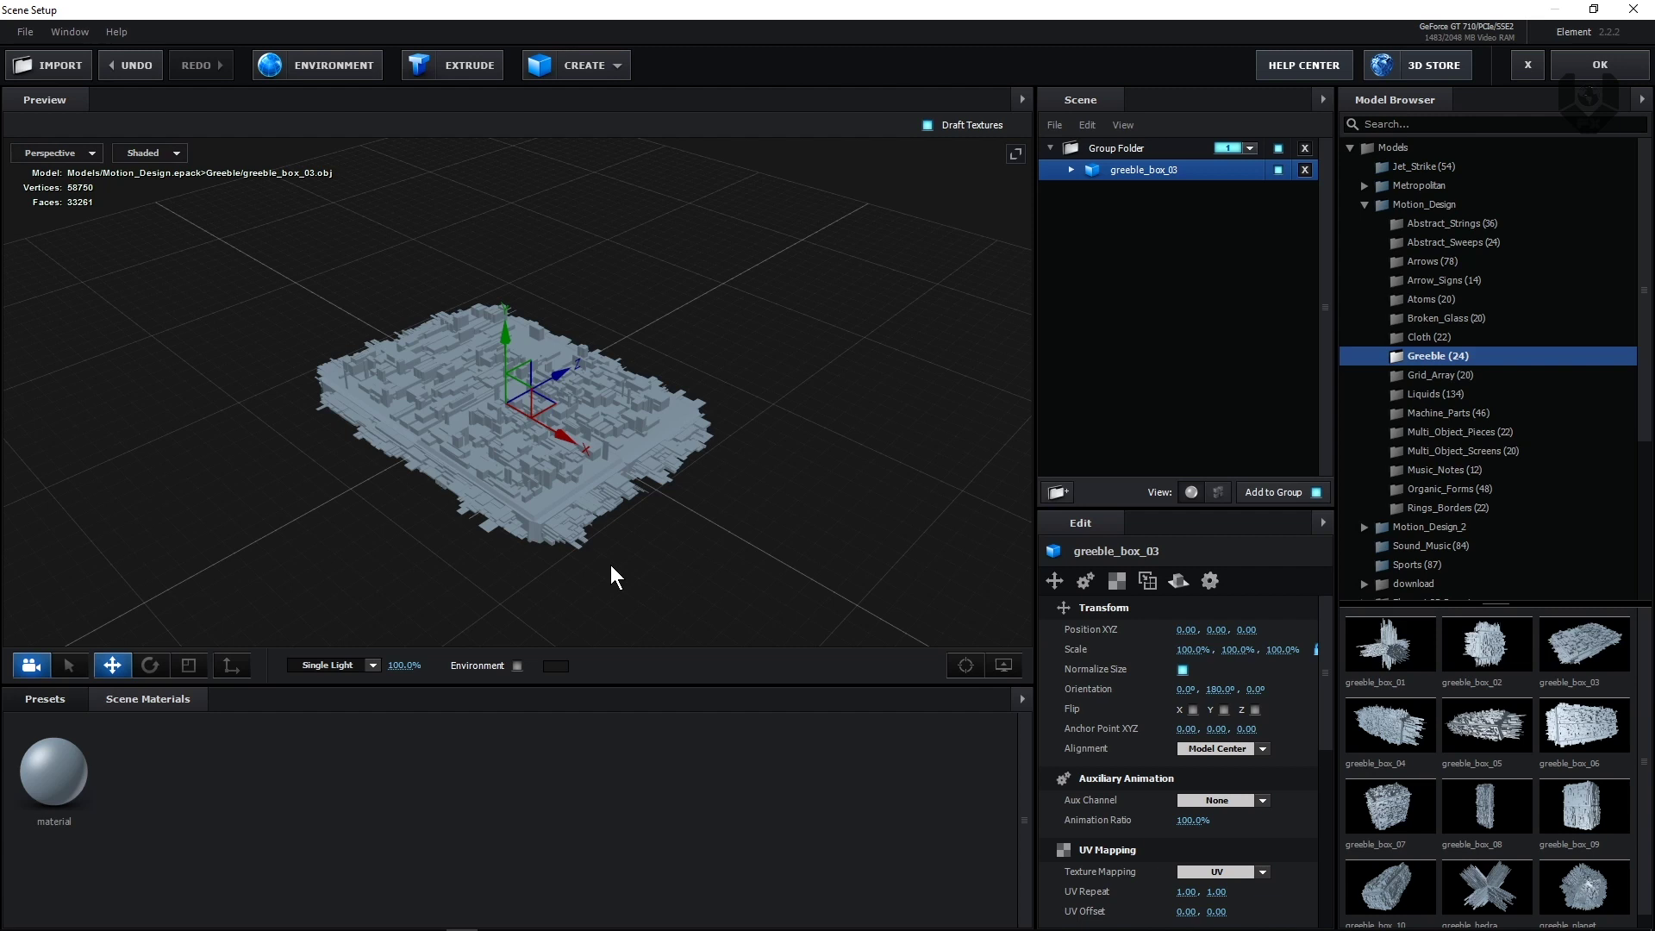
pyautogui.click(1390, 654)
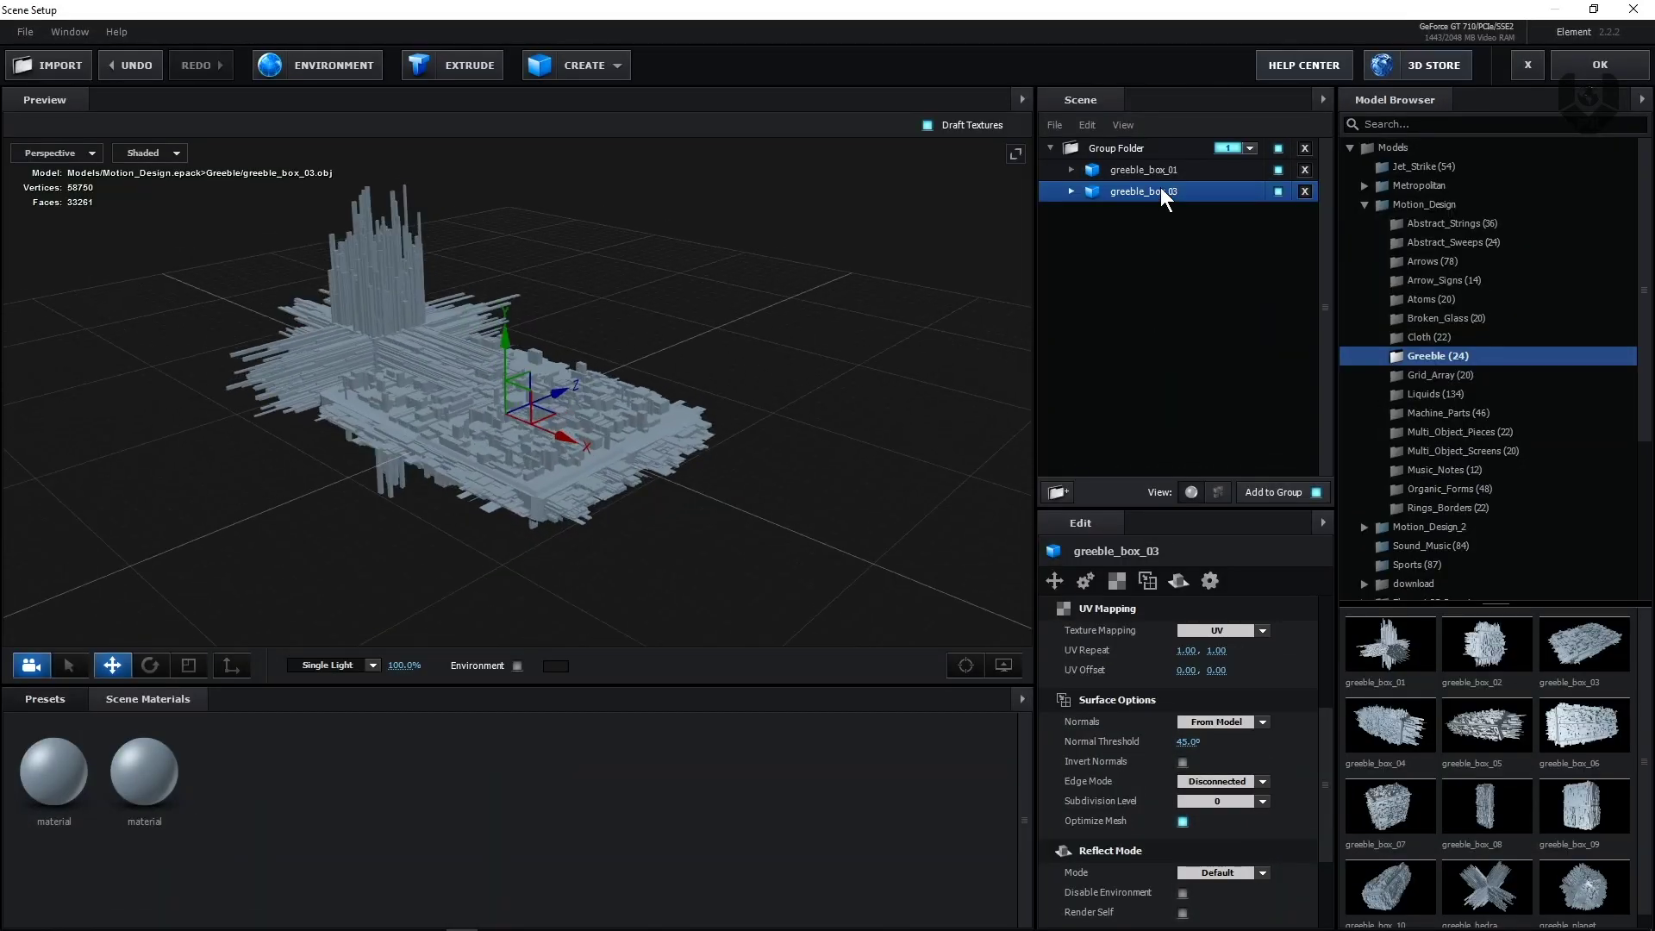
# Step: Scale both greeble models down together uniformly to roughly two-thirds of their size
pyautogui.keyDown('ctrl'); pyautogui.click(1136, 170); pyautogui.keyUp('ctrl')
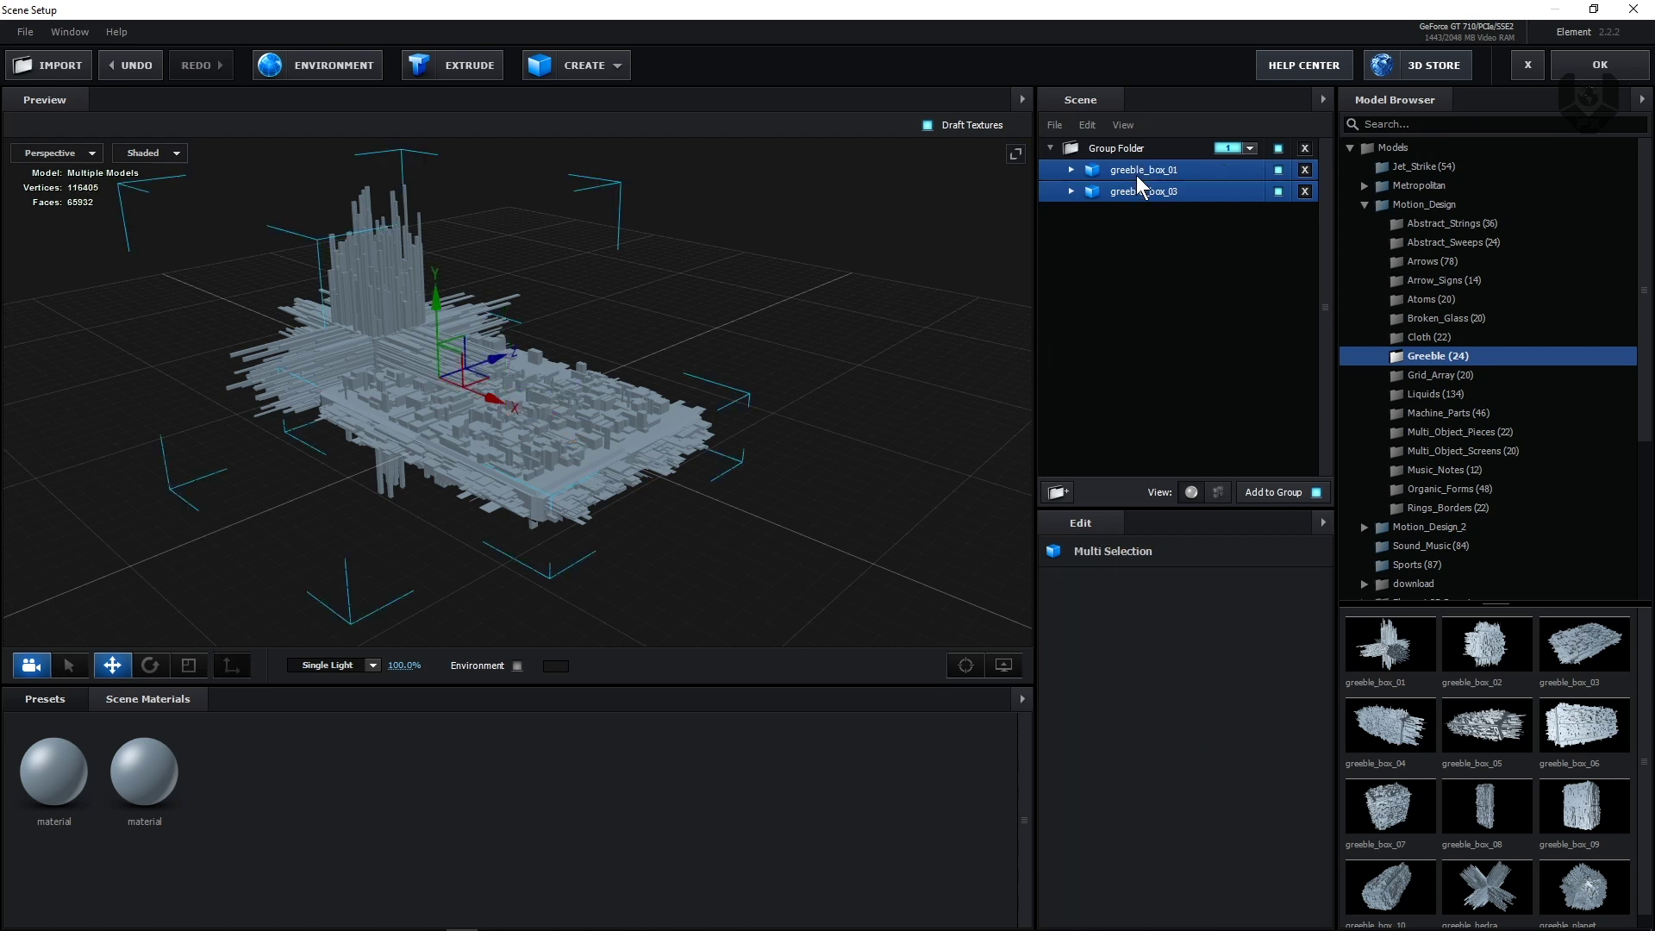
pyautogui.click(189, 667)
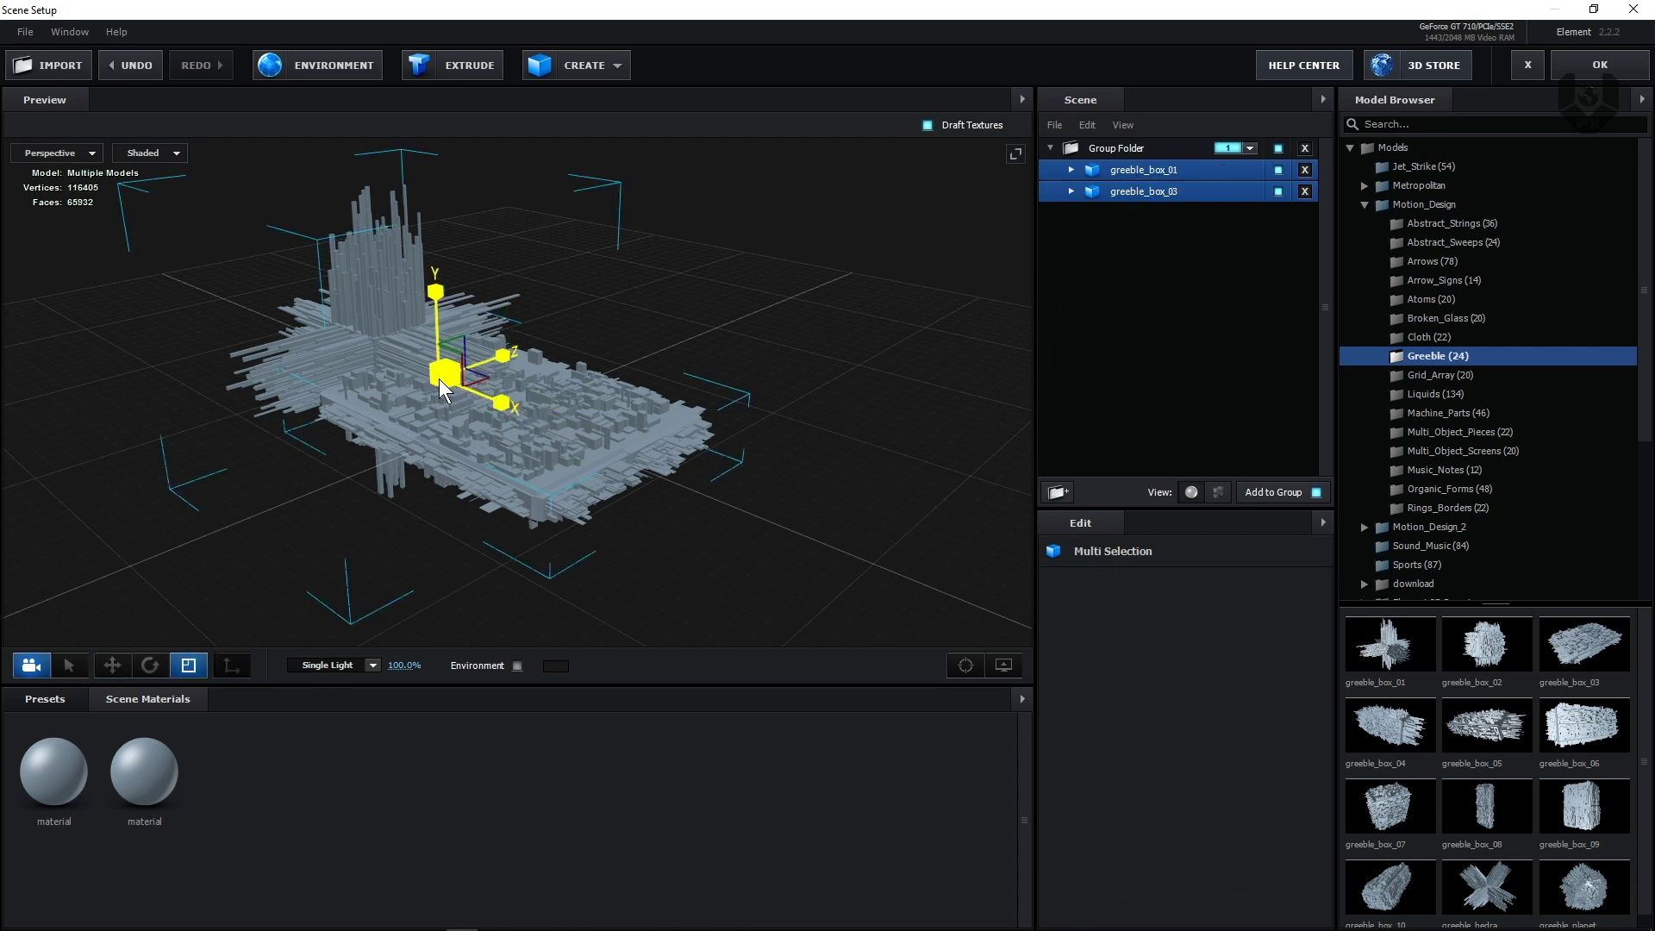
pyautogui.moveTo(419, 381); pyautogui.dragTo(374, 449)
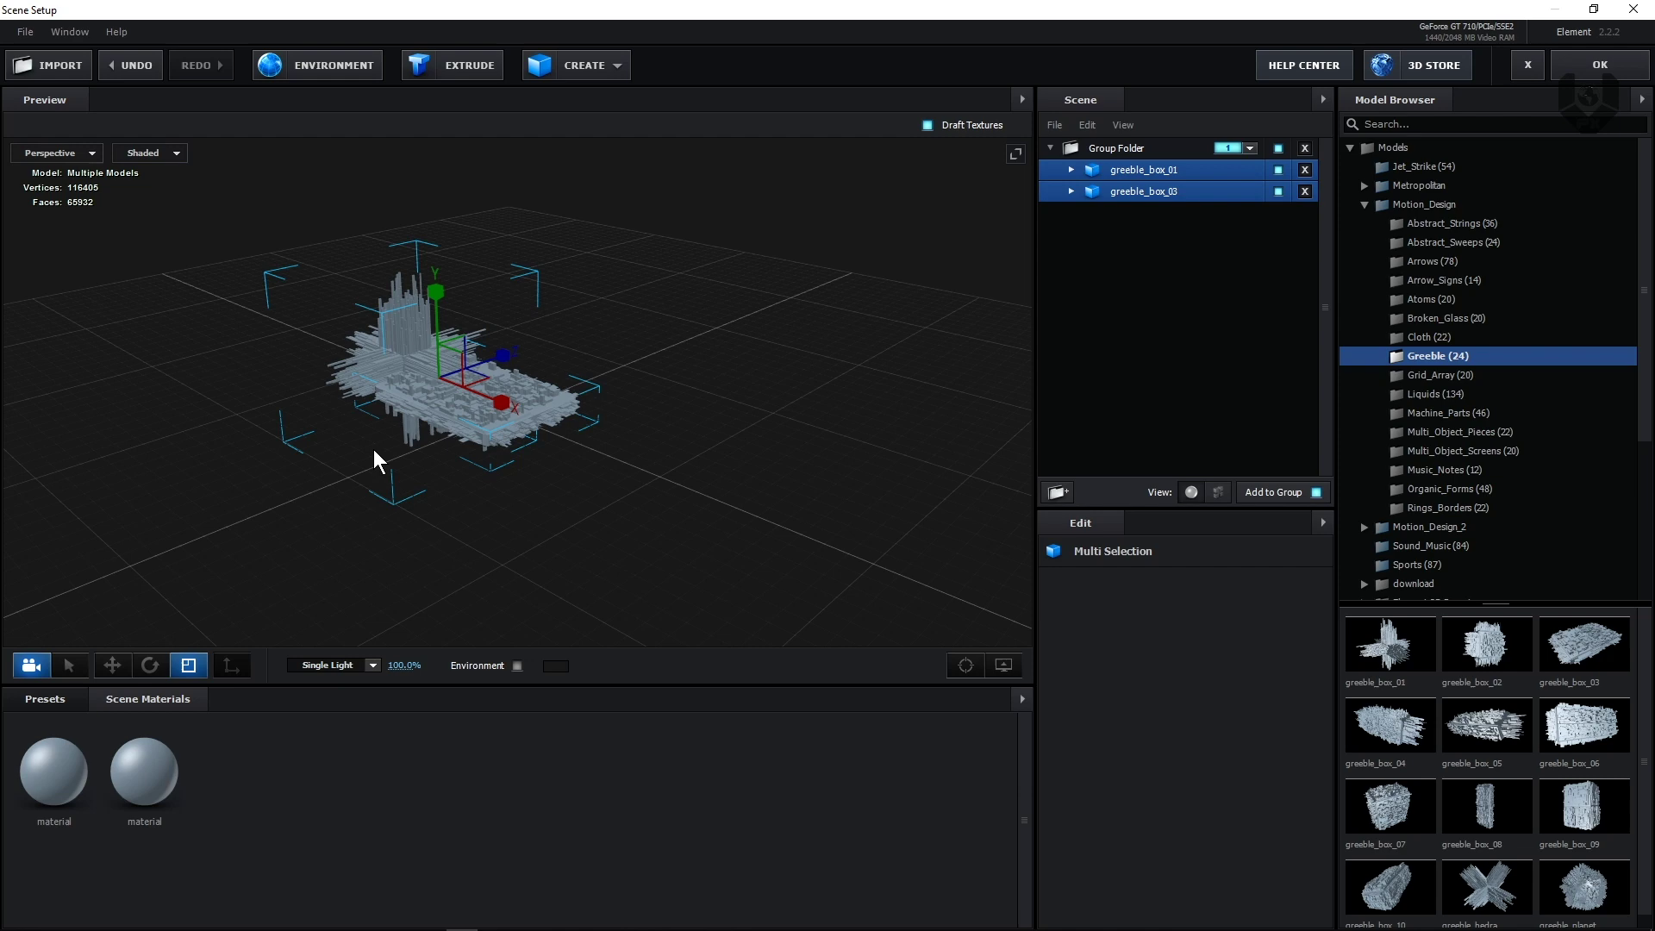
# Step: Apply the reinforced_03 material from the Concrete physical shaders to greeble_box_01 and greeble_box_03
pyautogui.moveTo(743, 474); pyautogui.dragTo(698, 553)
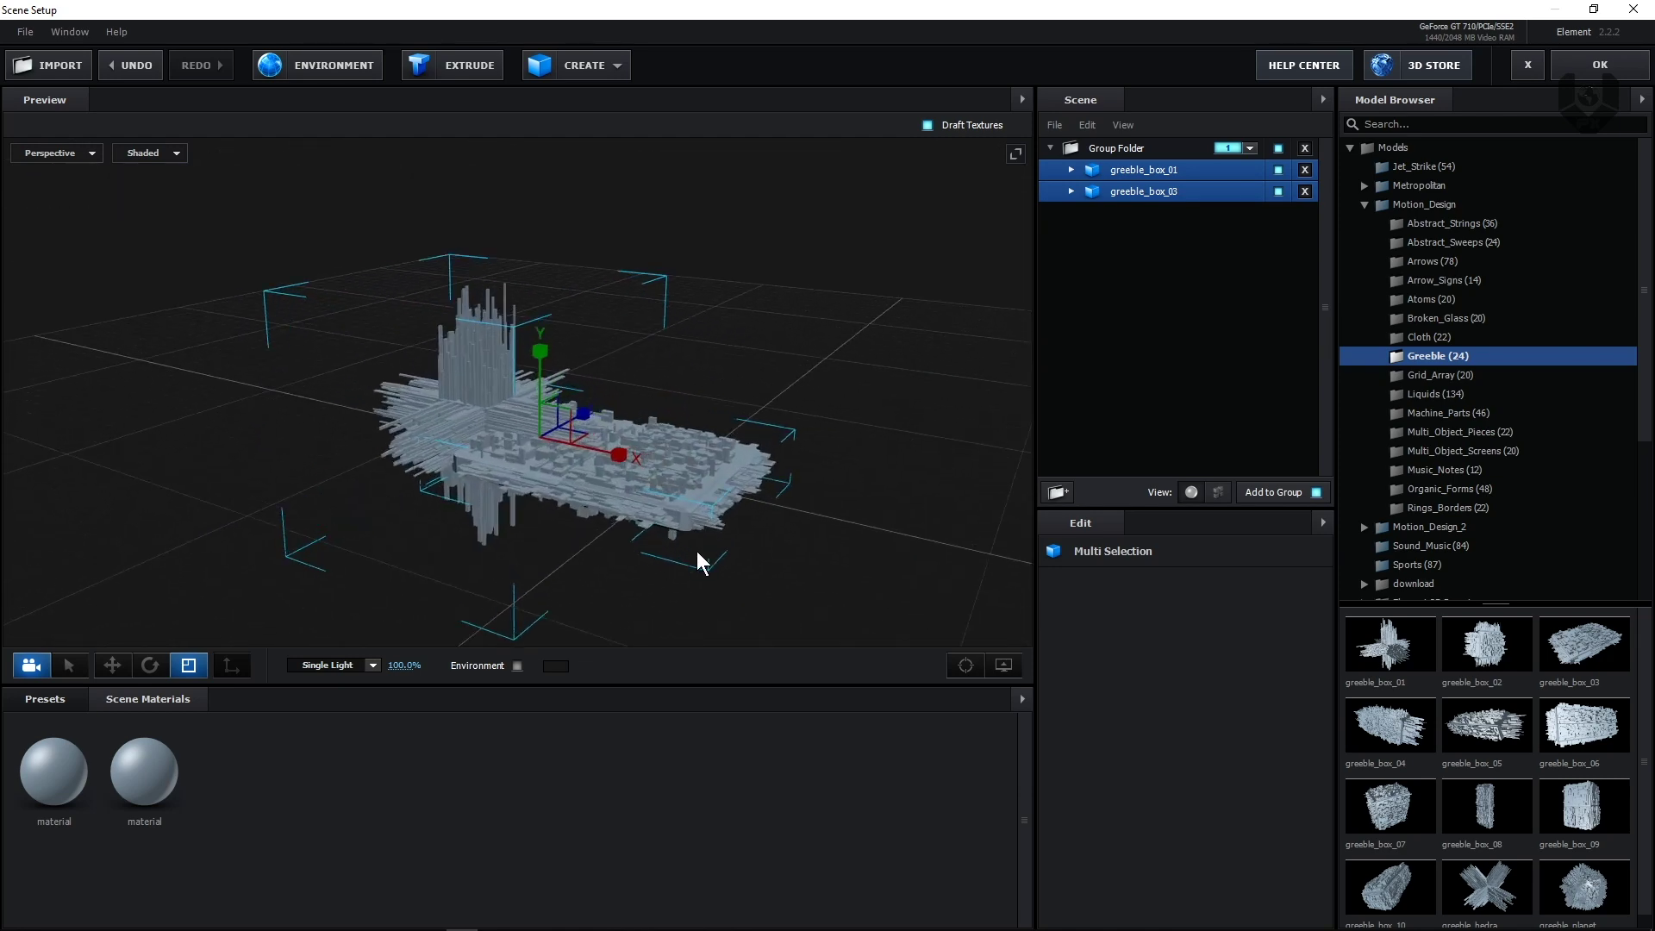
pyautogui.click(1104, 177)
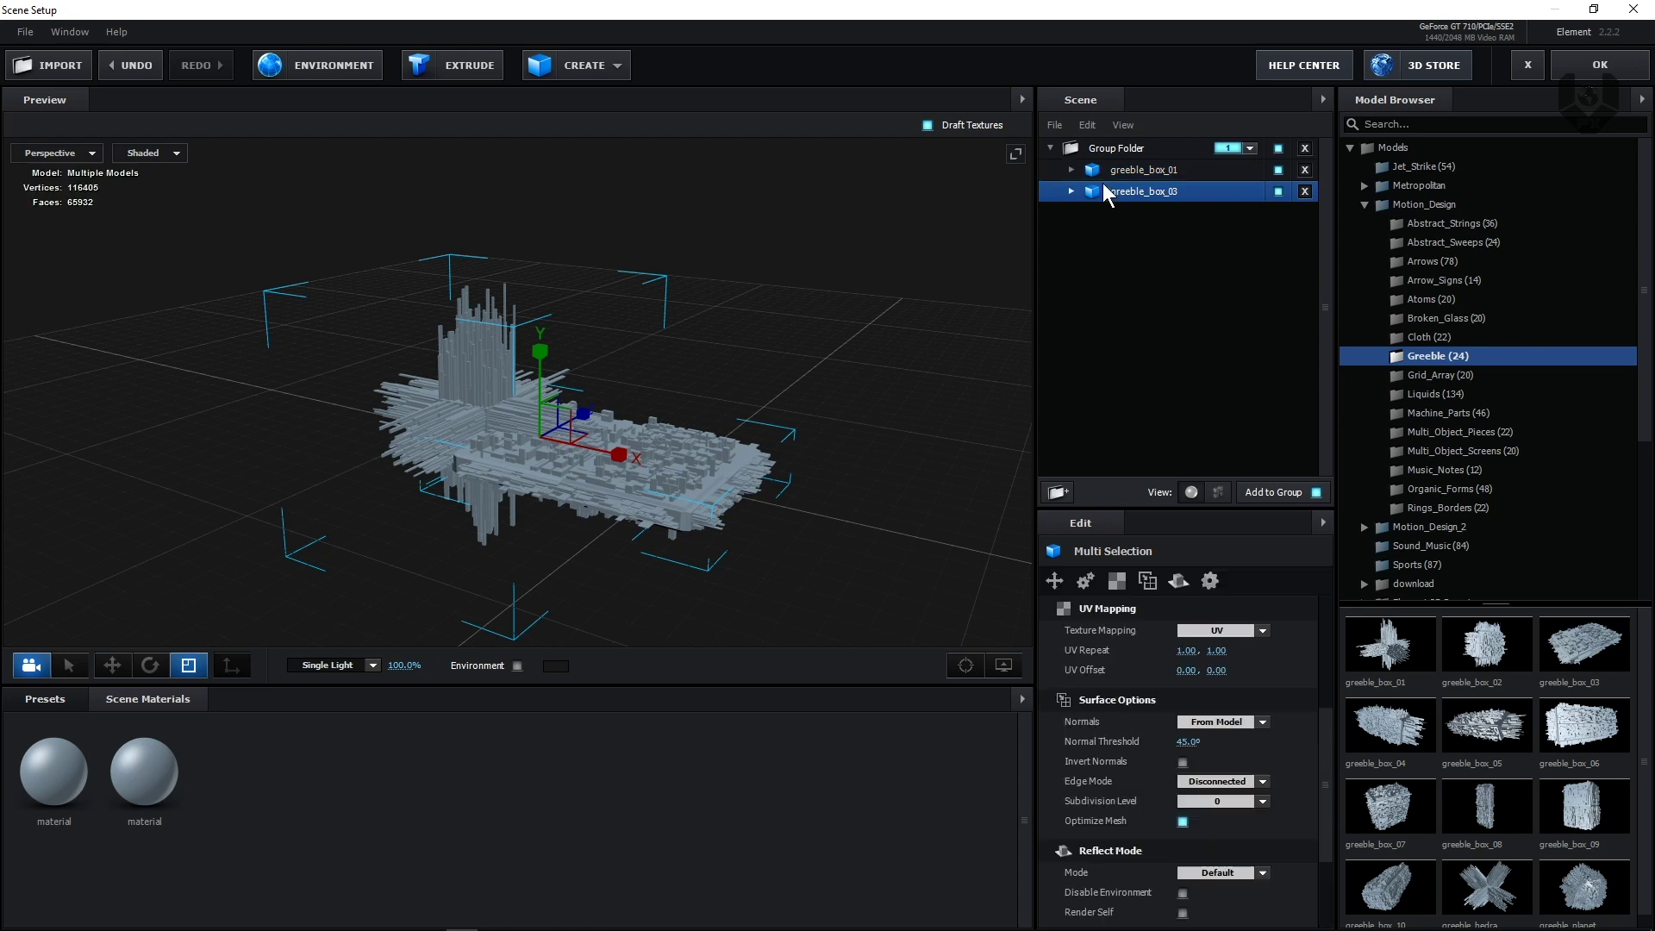
pyautogui.click(74, 705)
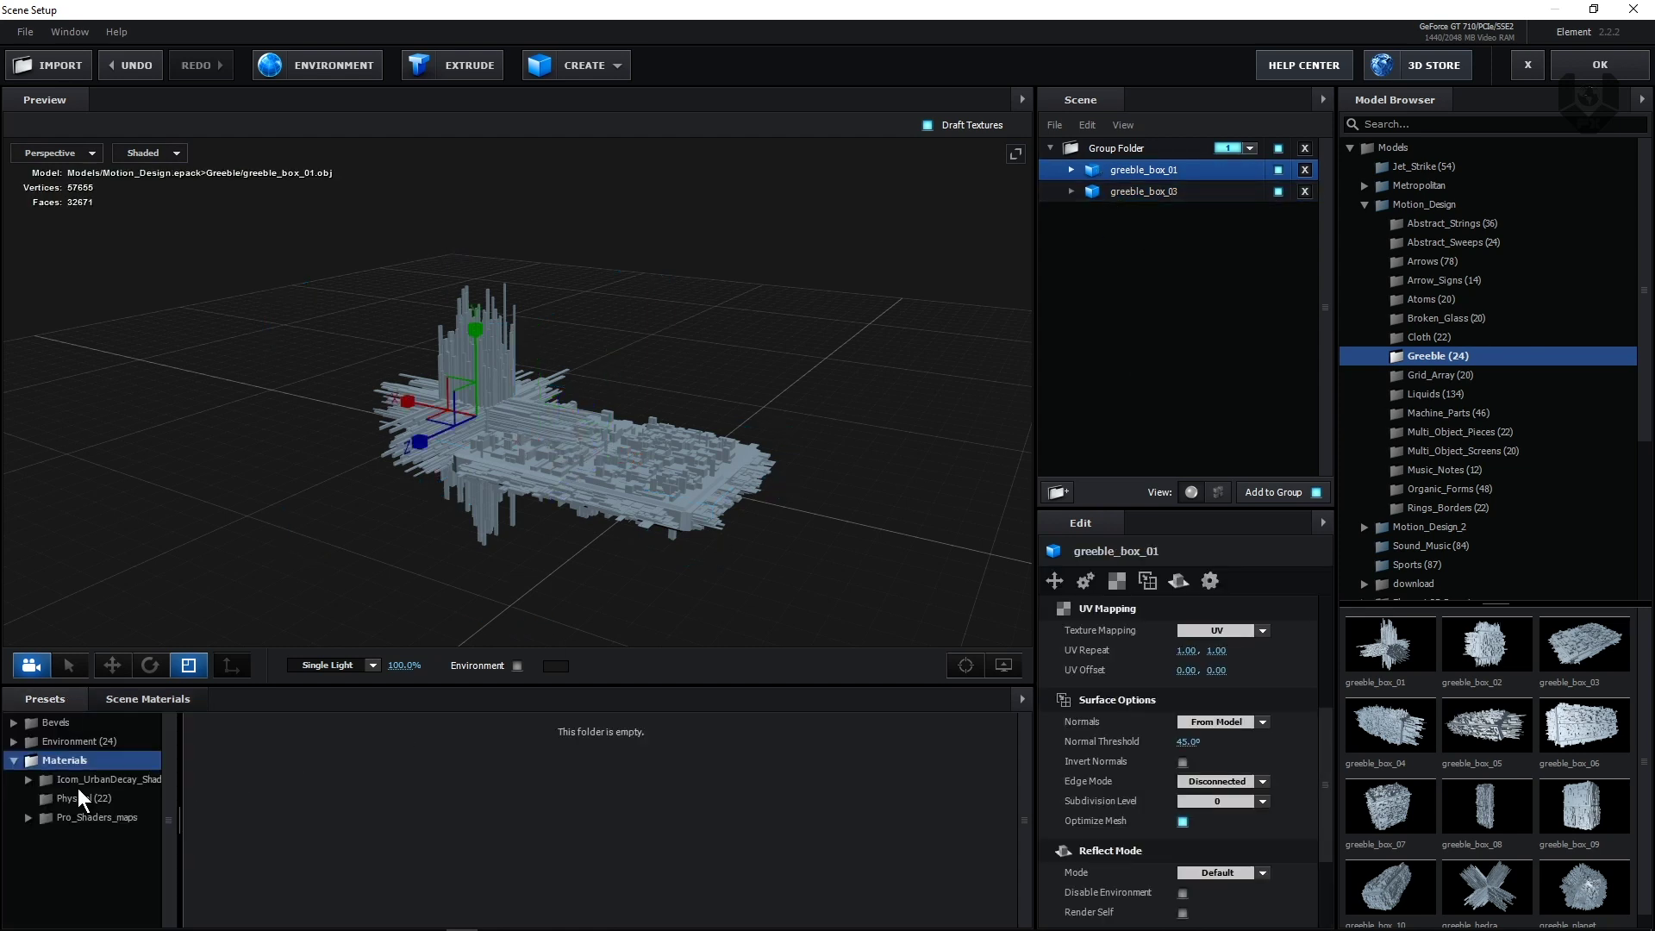
pyautogui.doubleClick(107, 783)
pyautogui.doubleClick(107, 798)
pyautogui.scroll(-2, 116, 876)
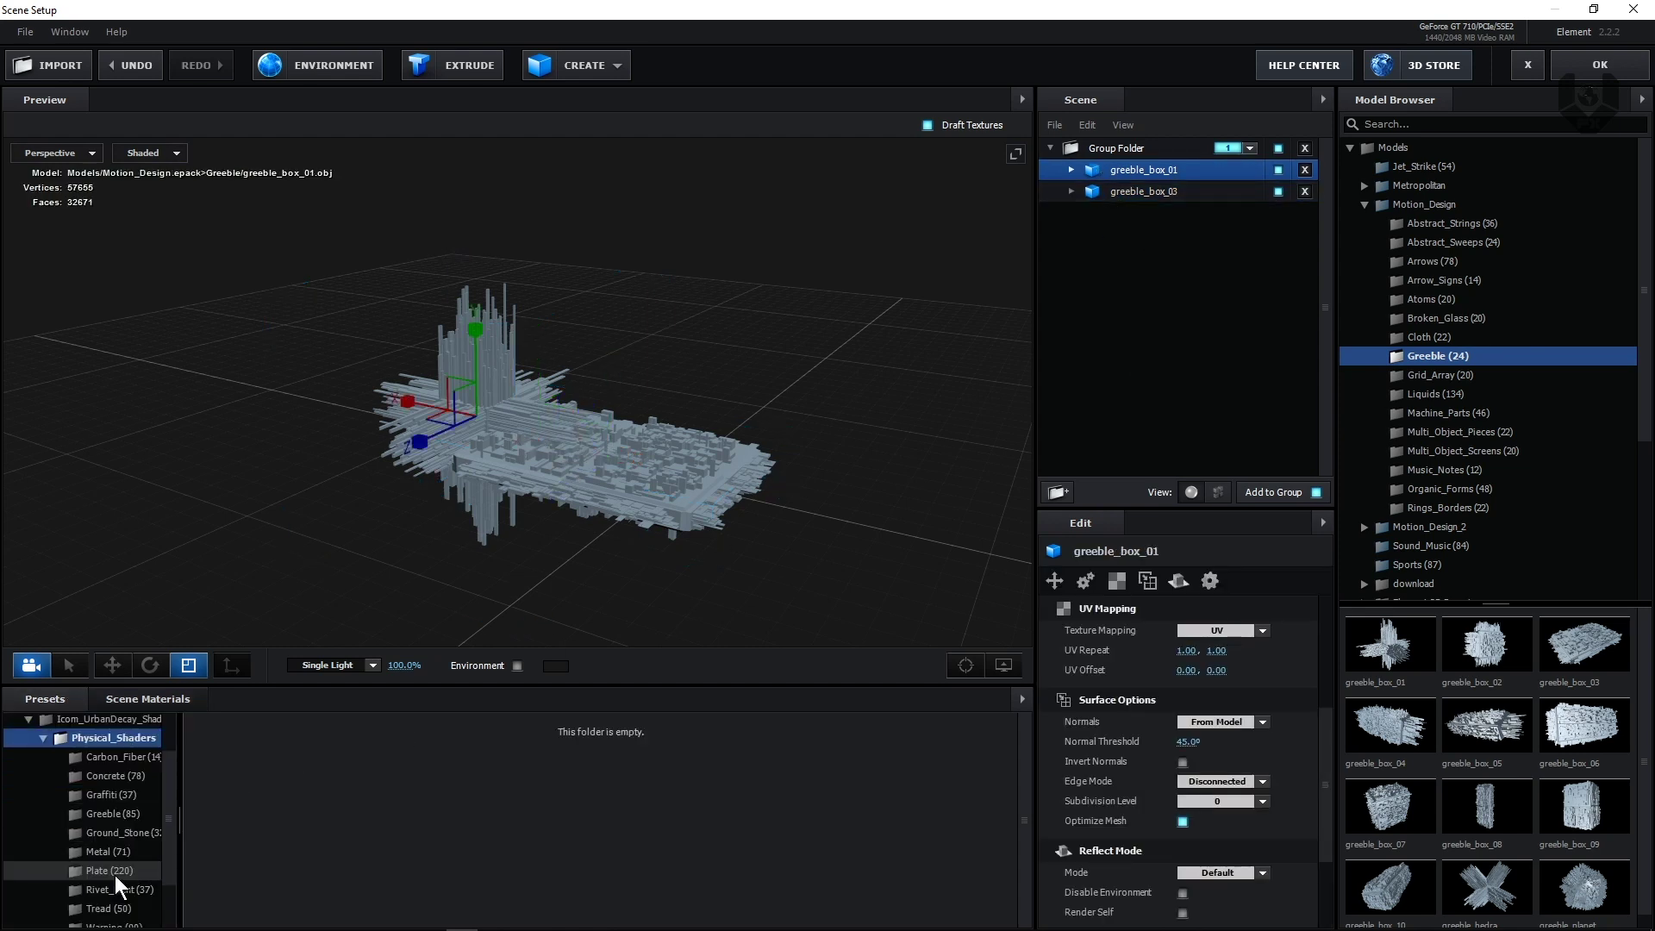
pyautogui.click(117, 777)
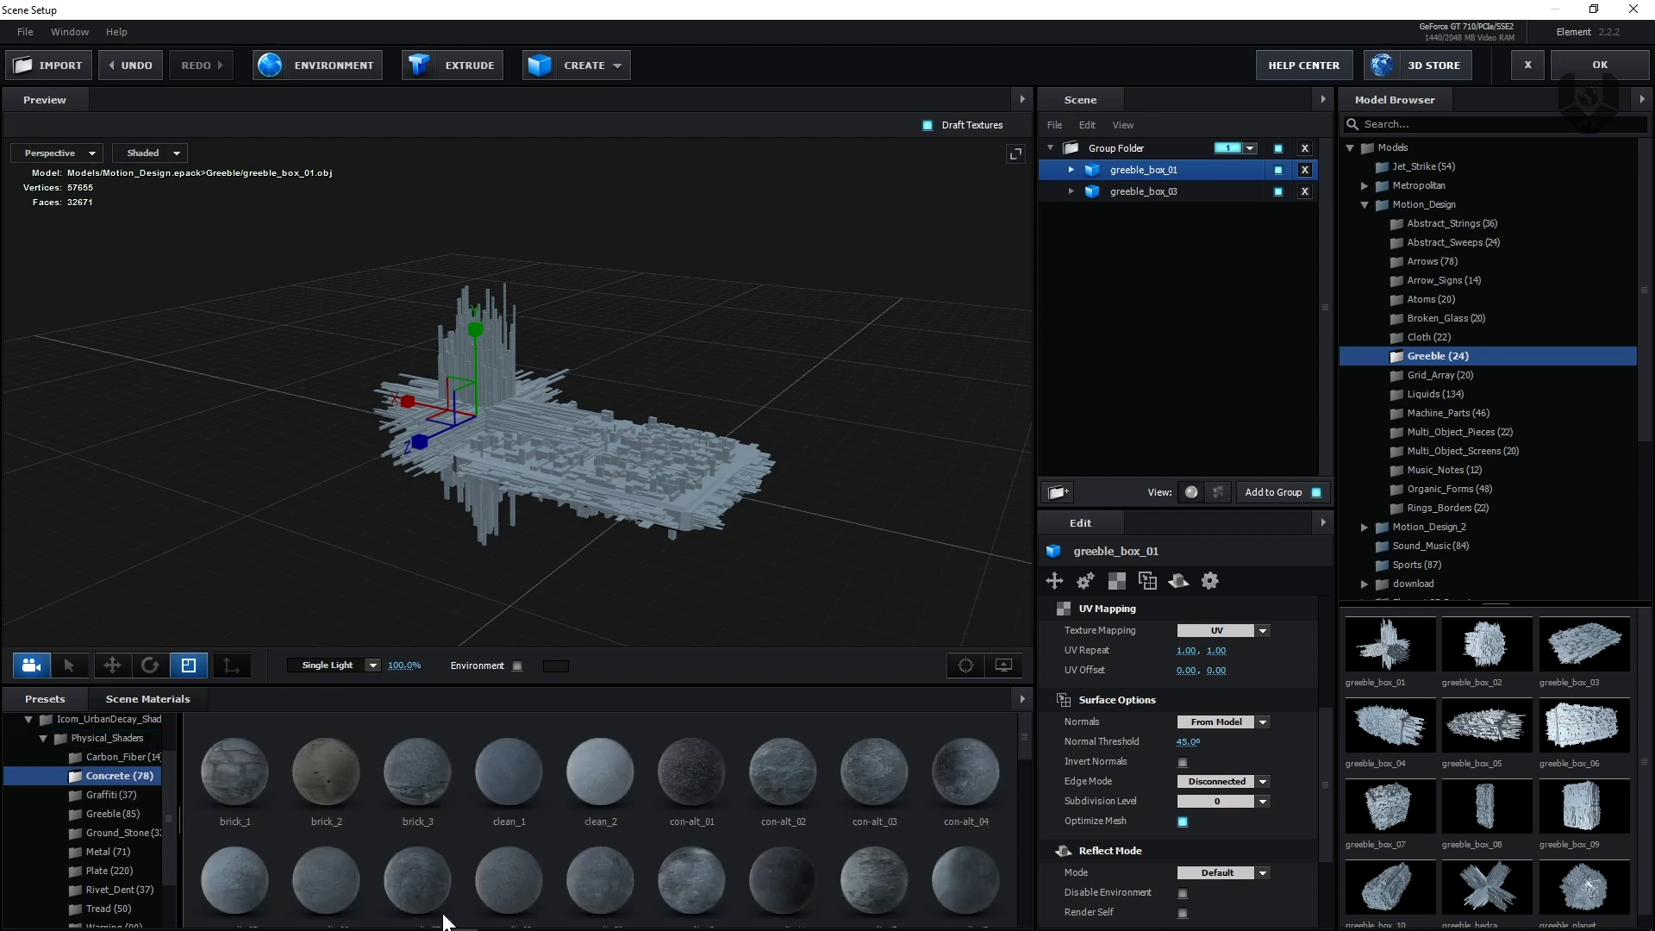
pyautogui.scroll(-5, 617, 862)
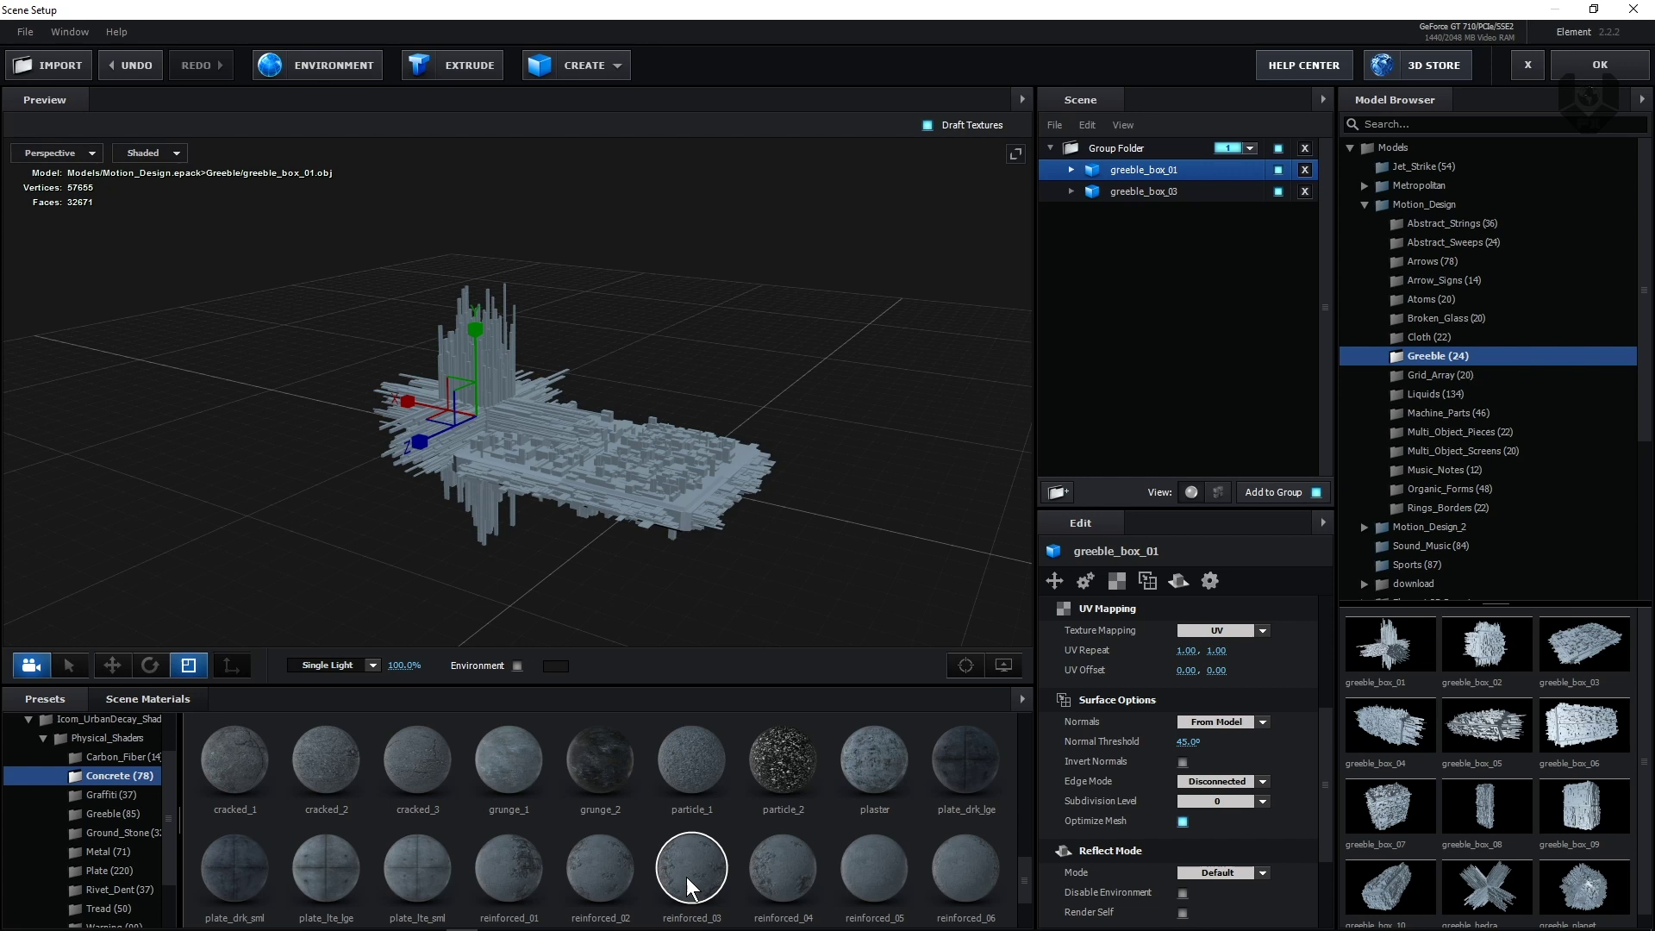
pyautogui.moveTo(686, 877); pyautogui.dragTo(441, 498)
pyautogui.click(1092, 196)
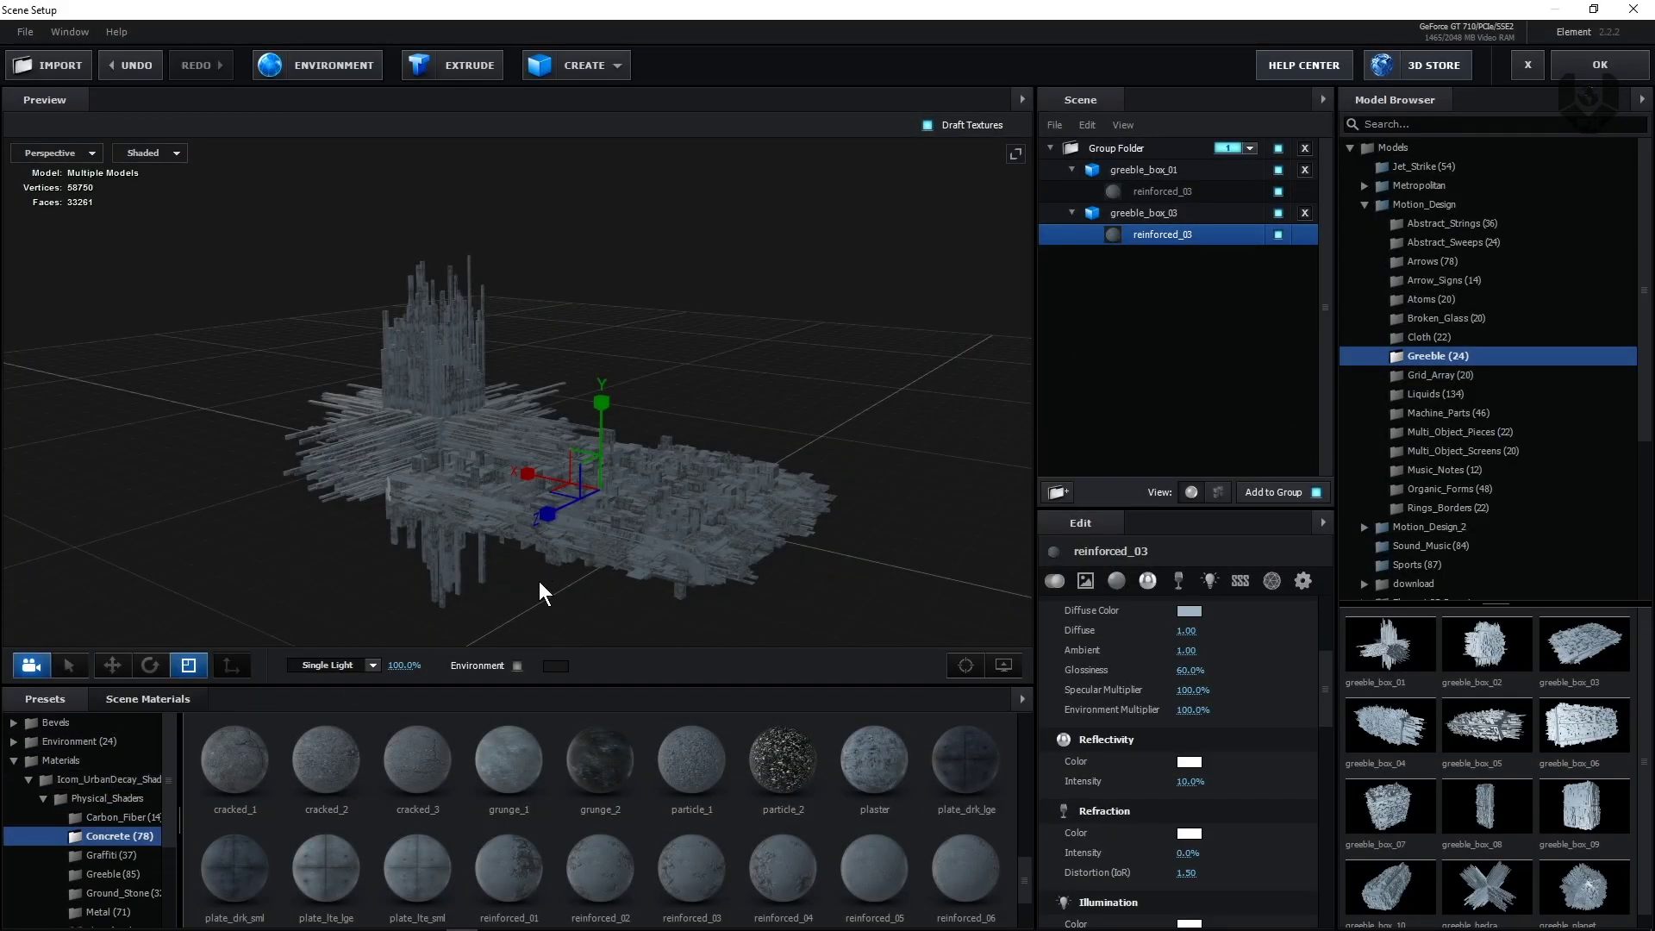
# Step: Load BackLight_8K_42 from the Video Copilot BackLight_JPG_8K environments as the scene environment and check its reflections on the models
pyautogui.click(112, 747)
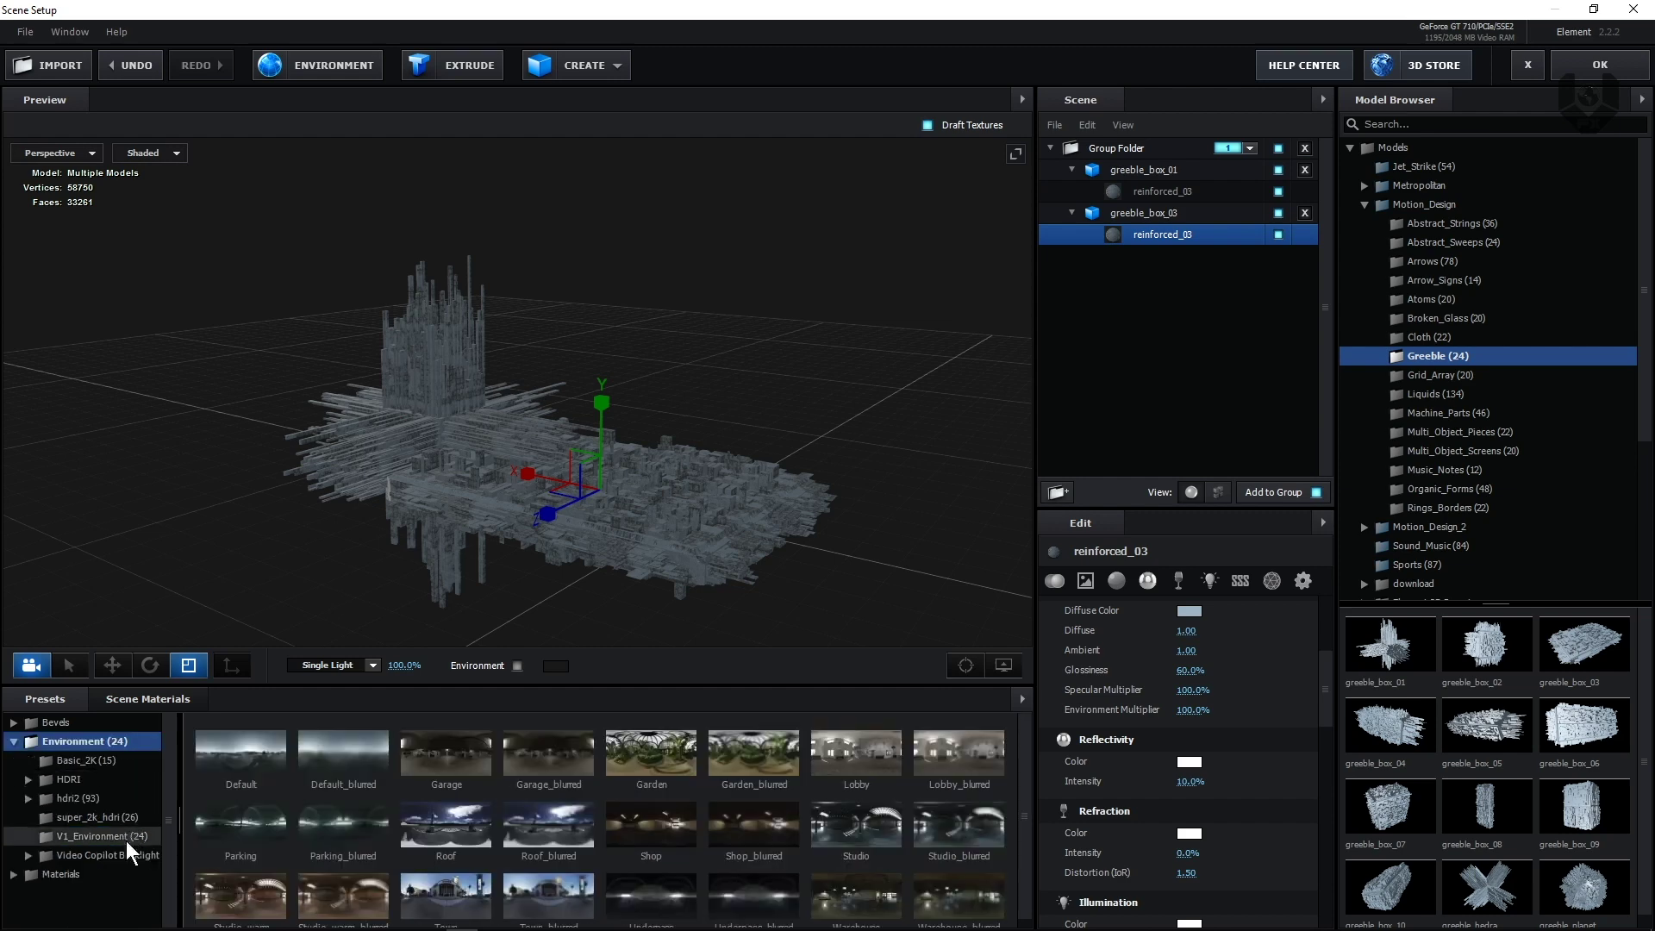
pyautogui.click(125, 859)
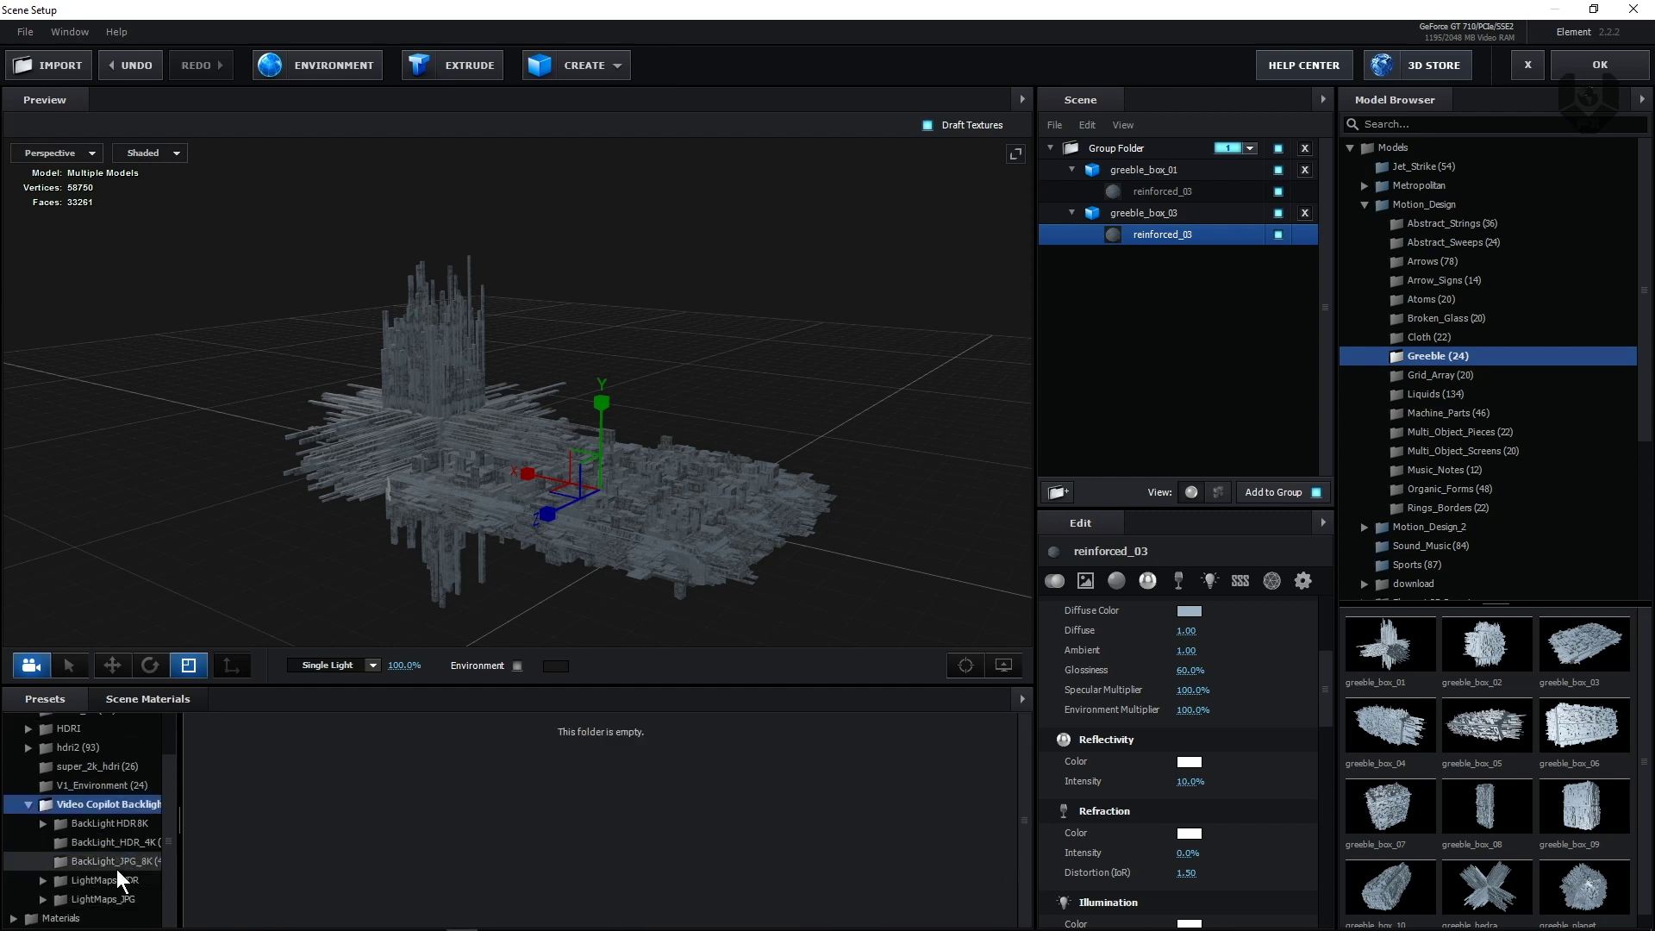
pyautogui.click(147, 862)
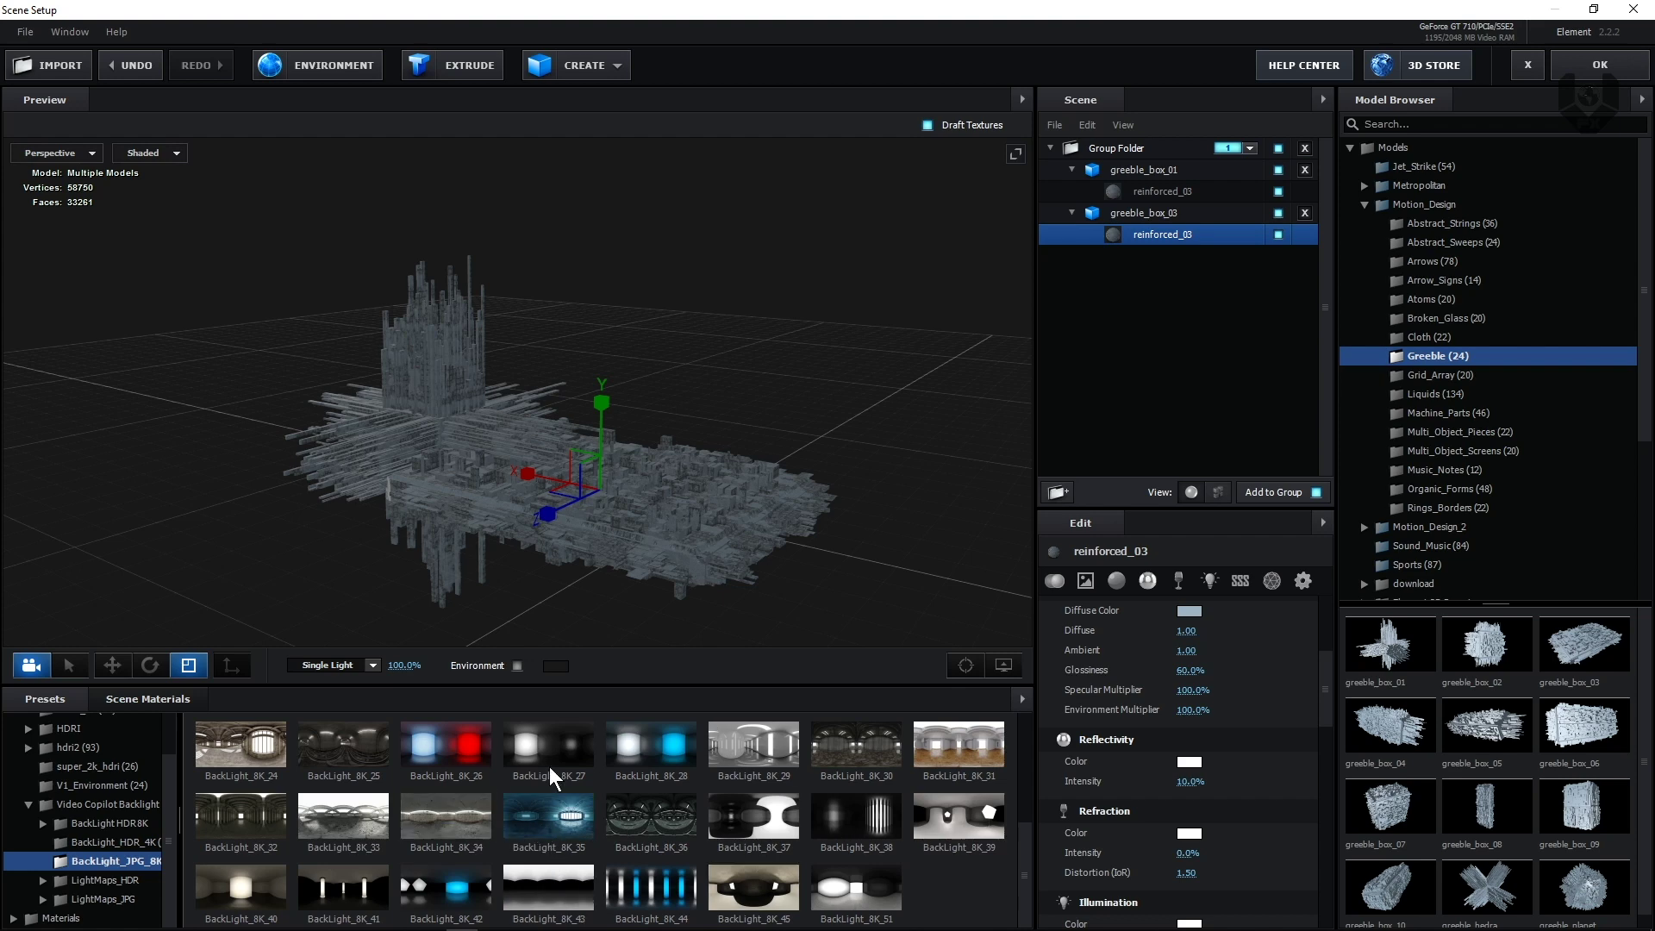
pyautogui.click(463, 887)
pyautogui.moveTo(802, 556)
pyautogui.mouseDown()
pyautogui.moveTo(746, 567)
pyautogui.moveTo(811, 551)
pyautogui.mouseUp()
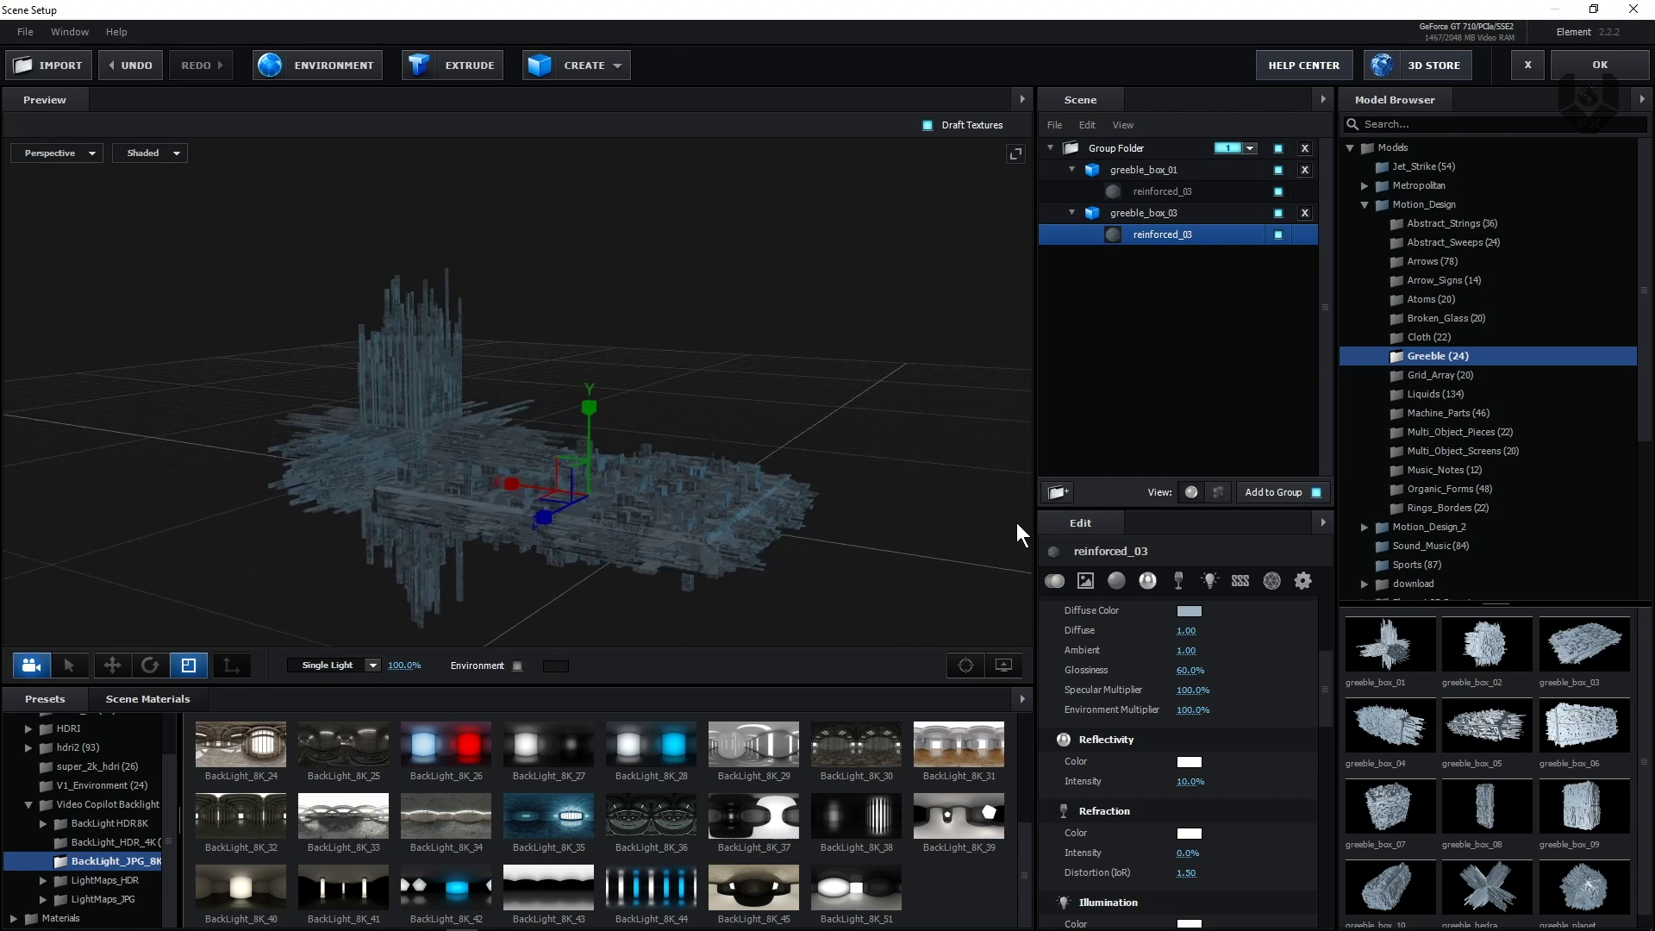
# Step: Confirm the Element scene setup and try to set the composition preview resolution to Quarter
pyautogui.click(1564, 64)
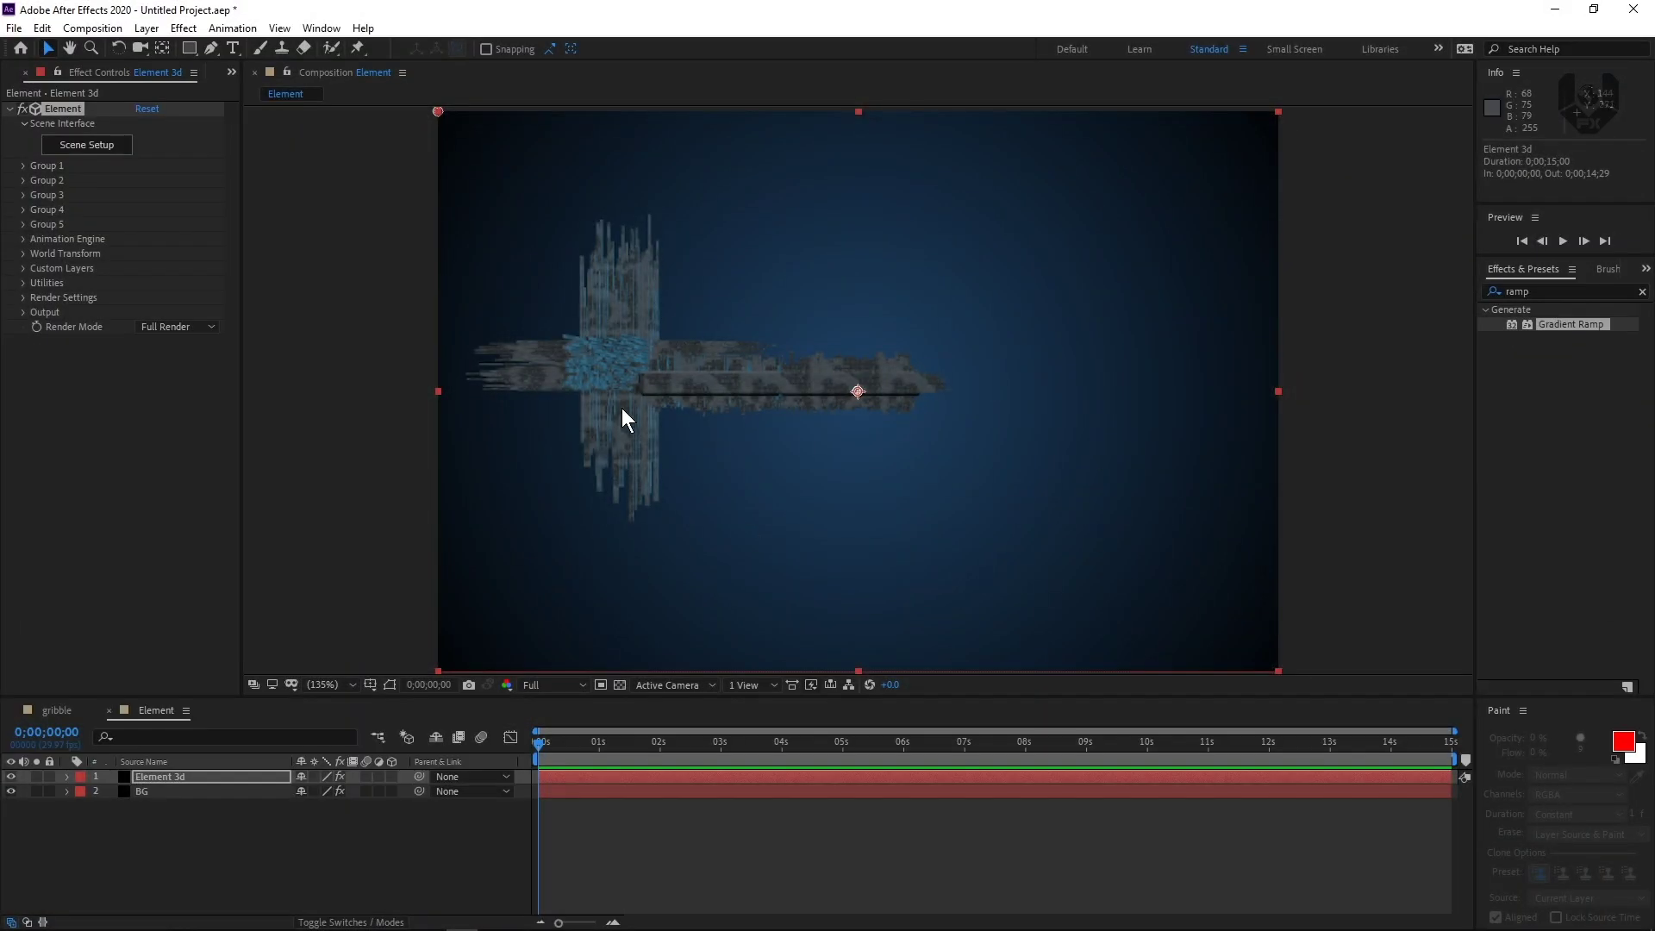
pyautogui.click(541, 688)
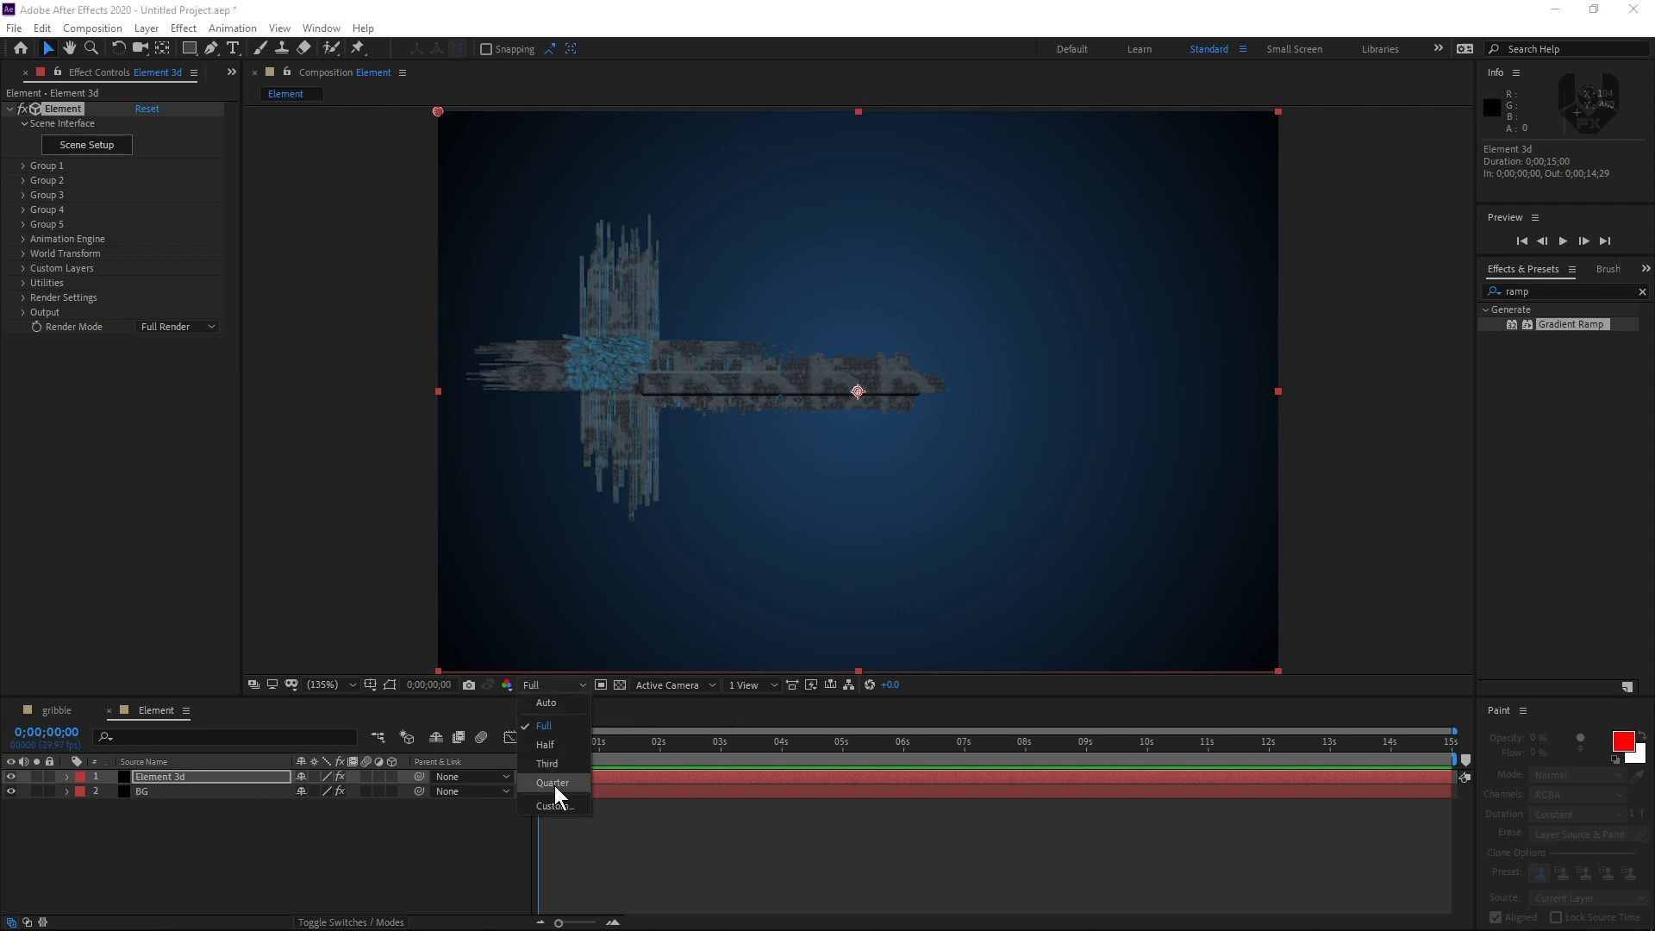
pyautogui.click(555, 783)
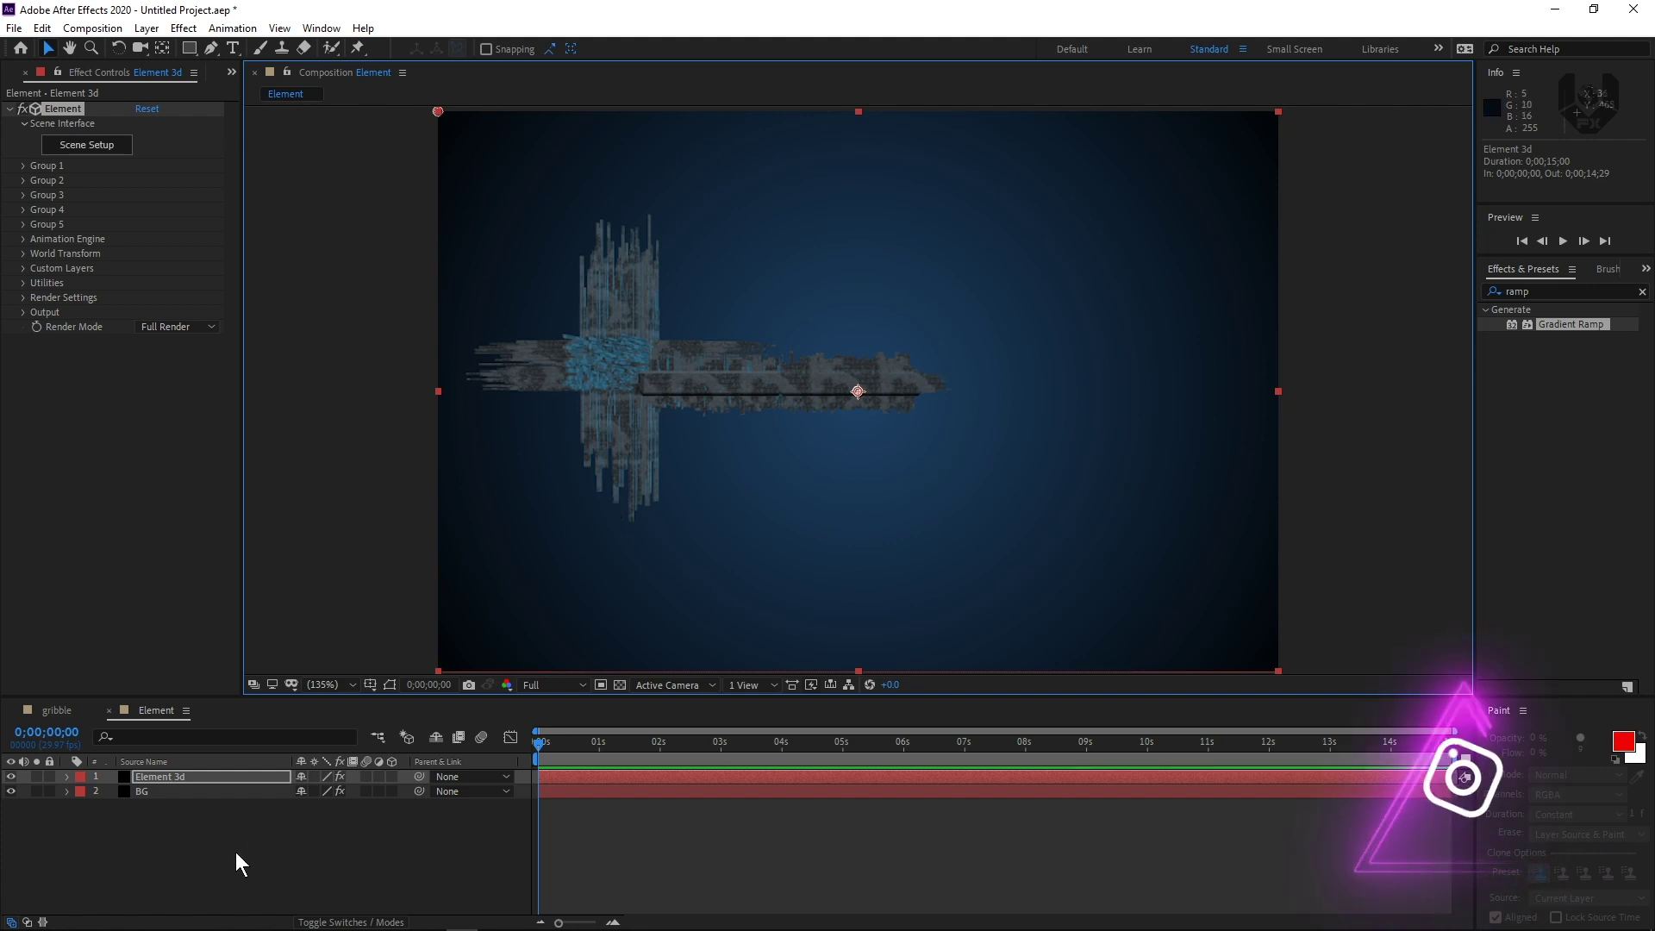
# Step: Add a new two-node camera to the composition using the 50mm preset
pyautogui.rightClick(236, 852)
pyautogui.moveTo(293, 668)
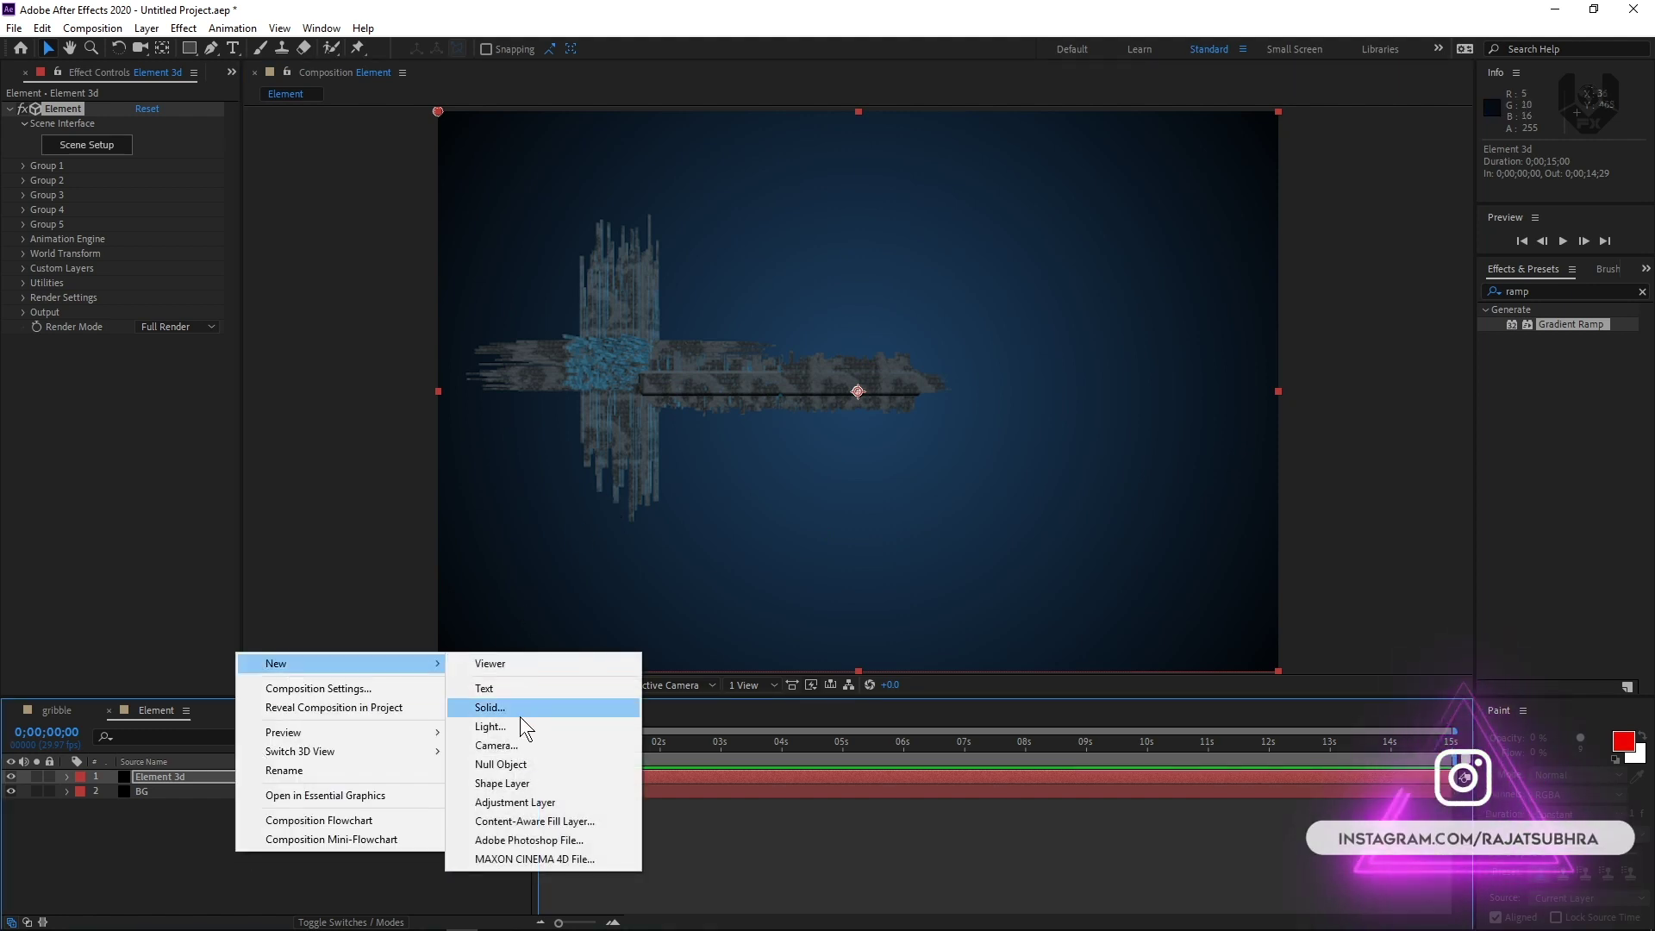
pyautogui.click(520, 746)
pyautogui.click(483, 330)
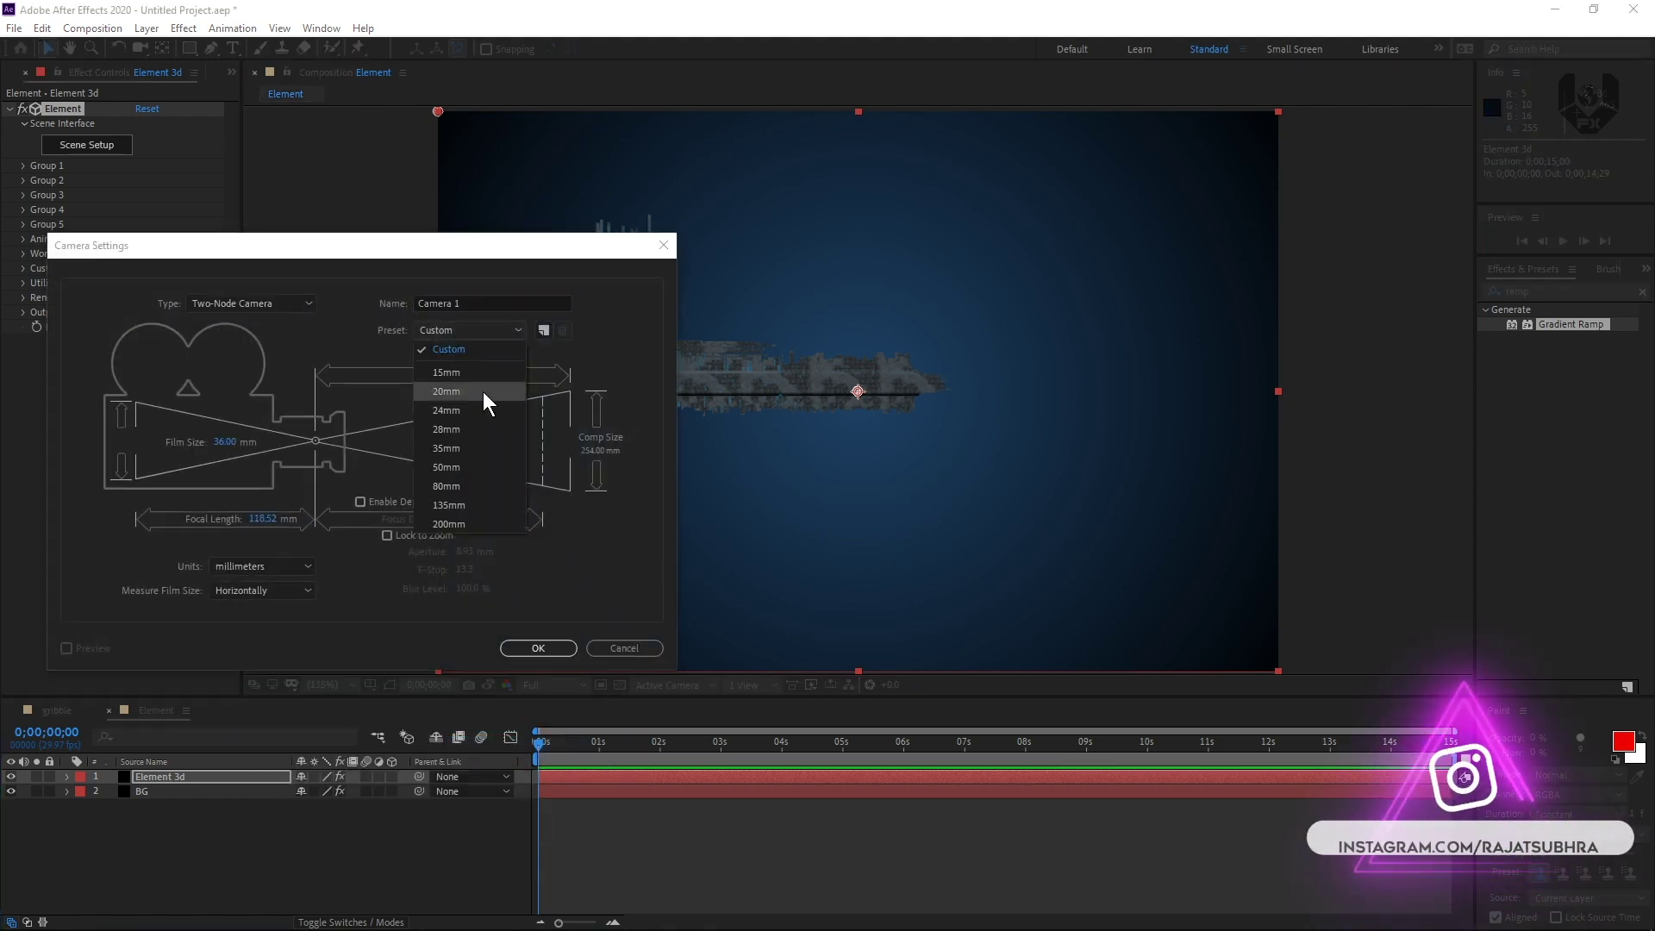
pyautogui.click(478, 467)
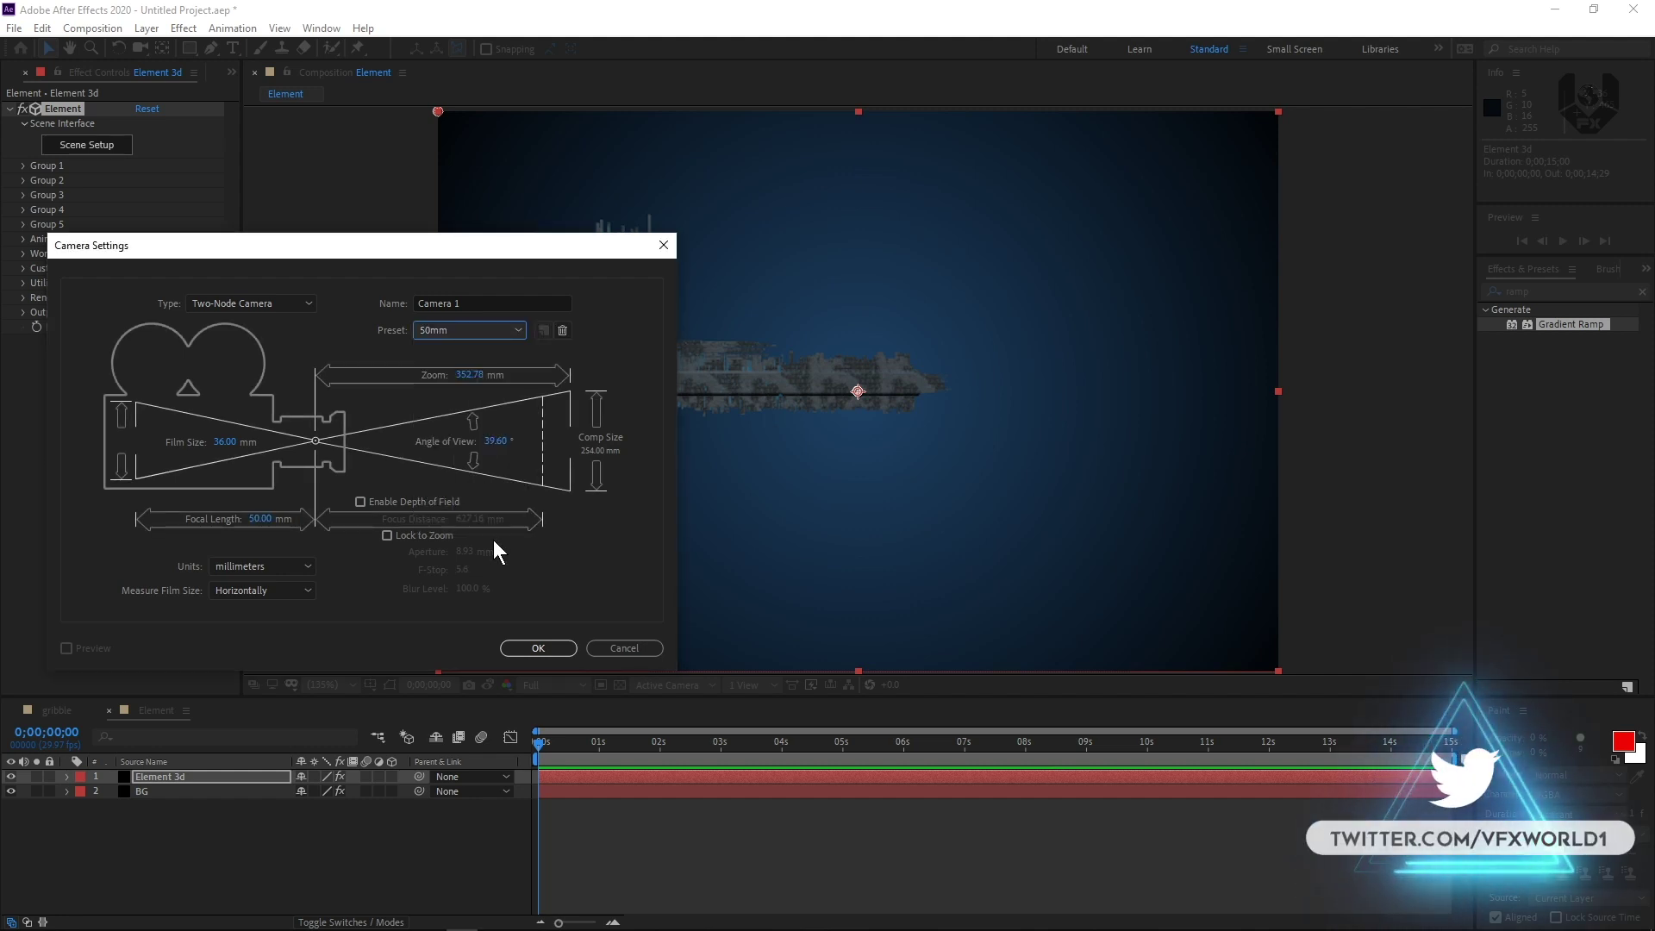
pyautogui.click(535, 647)
# Step: Orbit the camera to see the greeble models slightly from above and set the preview resolution to Quarter
pyautogui.click(138, 48)
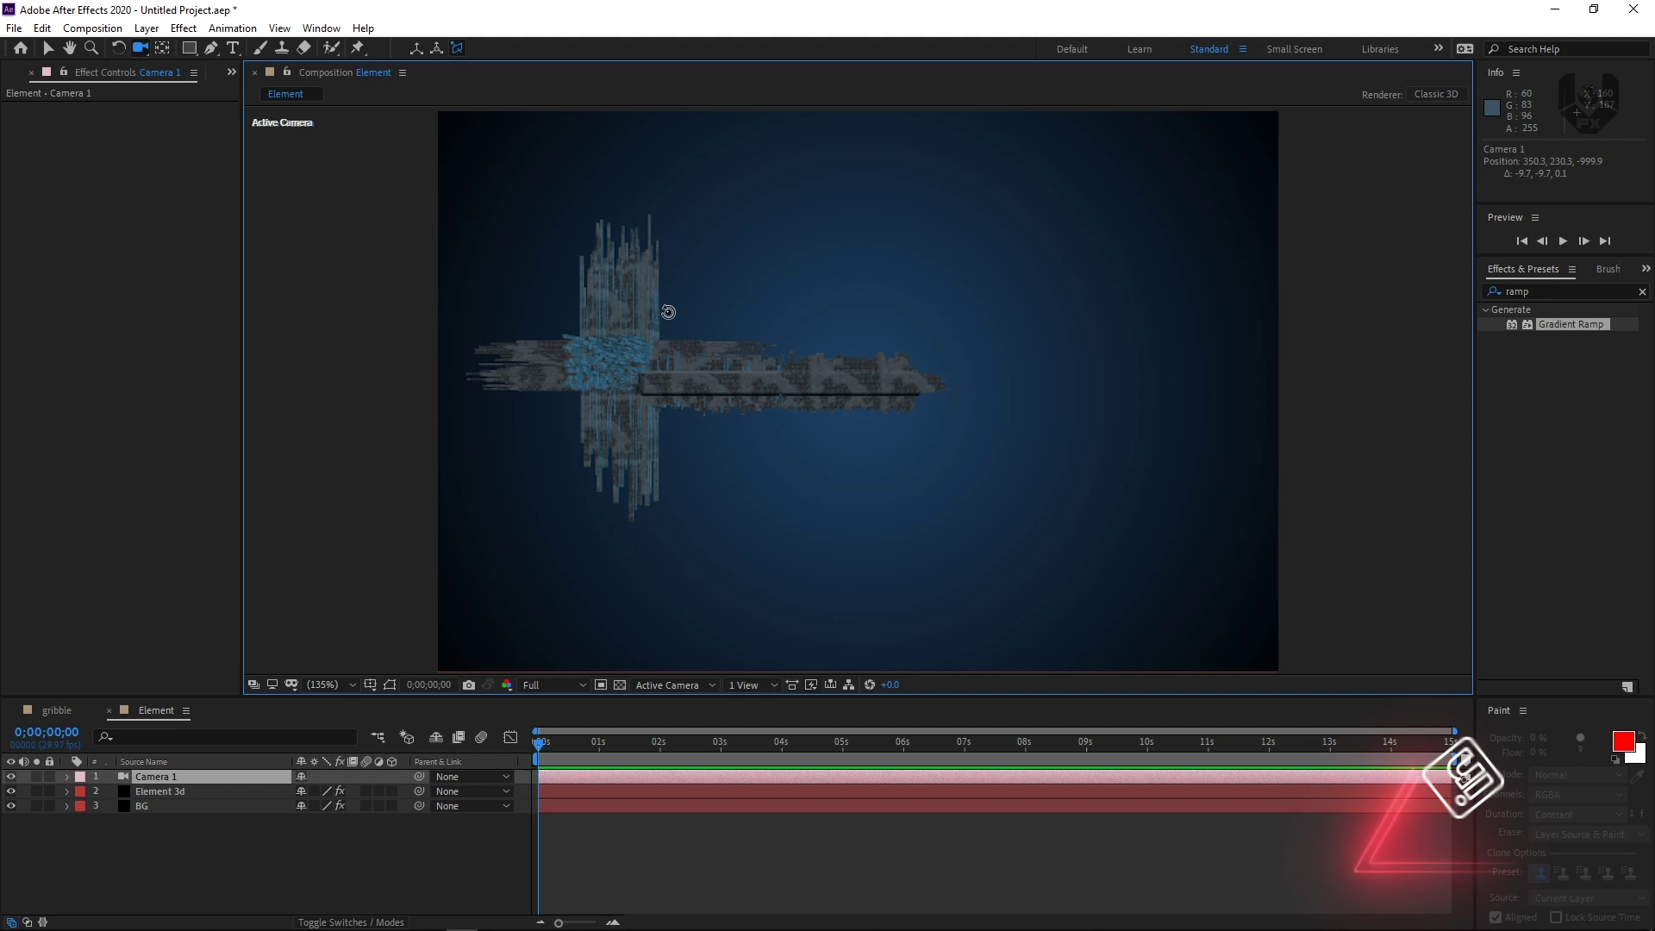
pyautogui.moveTo(665, 314); pyautogui.dragTo(621, 383)
pyautogui.click(561, 683)
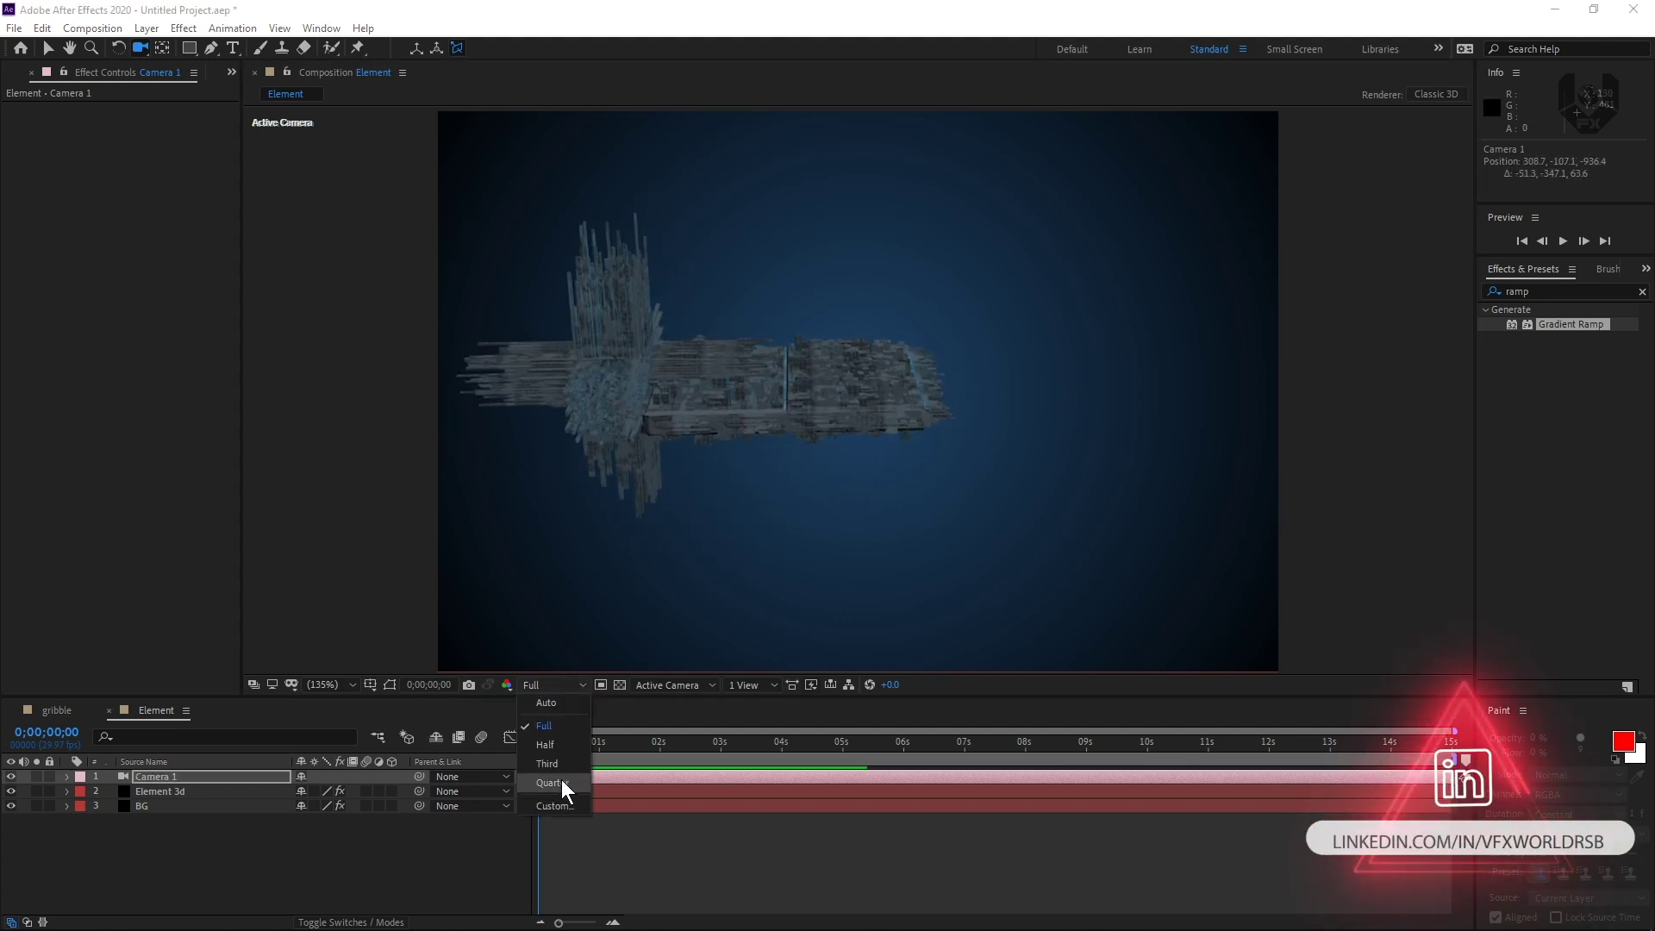
pyautogui.click(561, 797)
# Step: Set Group 1's particle replicator shape on the Element 3d layer to 3D Grid and orbit around the replicated models
pyautogui.click(159, 790)
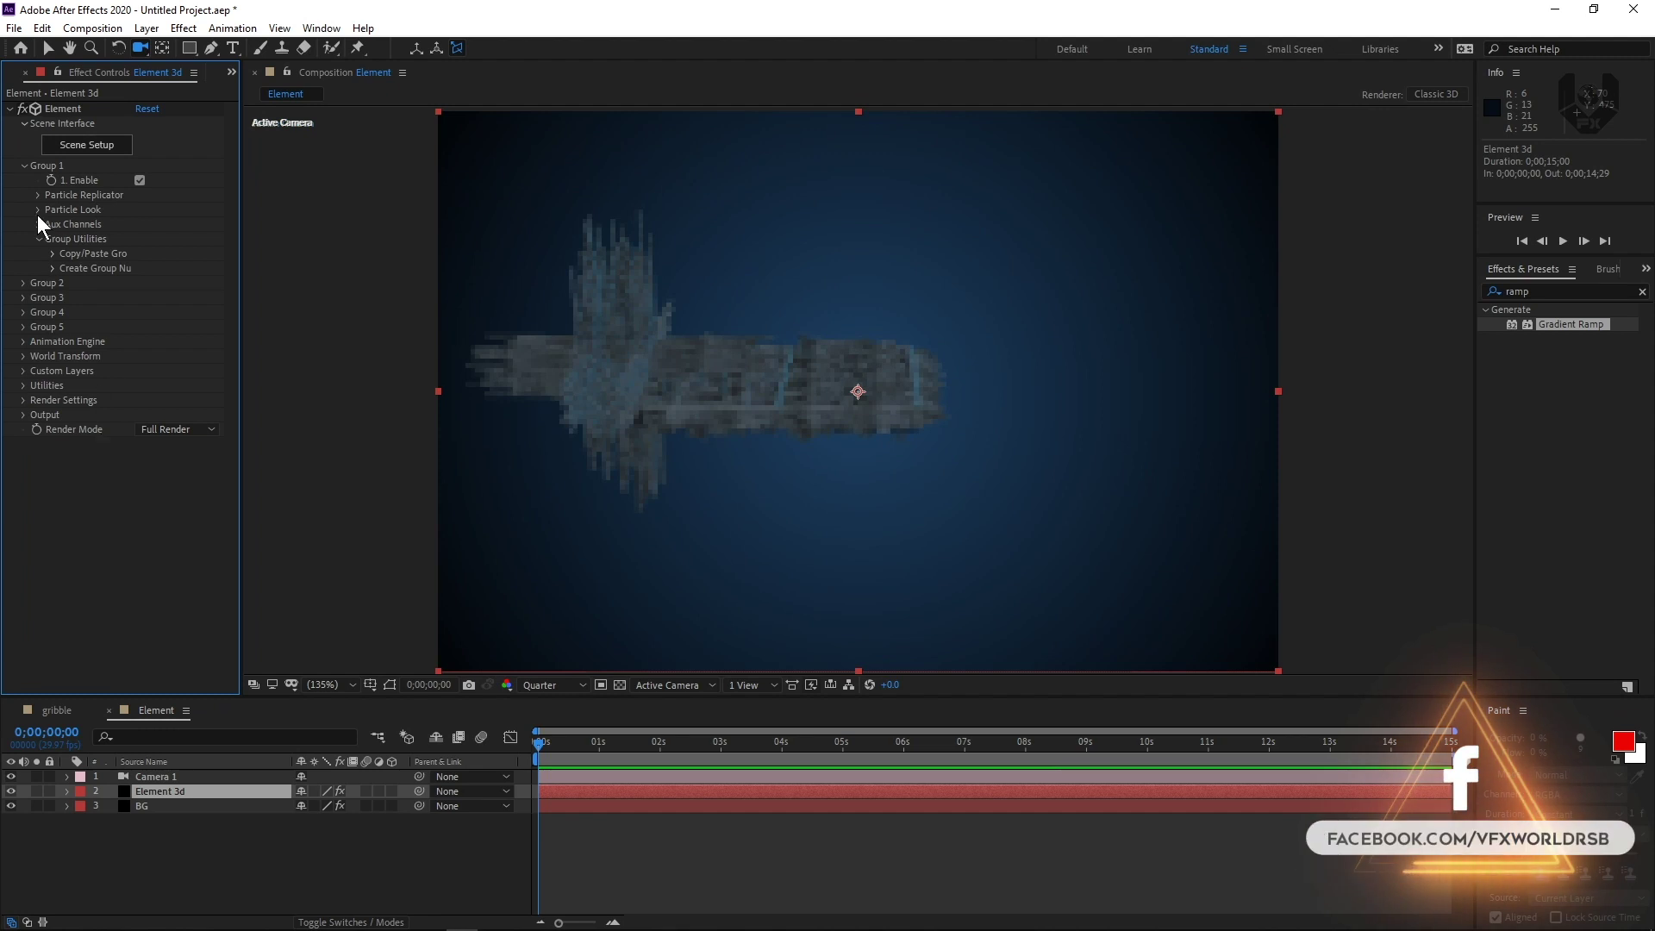
pyautogui.click(38, 196)
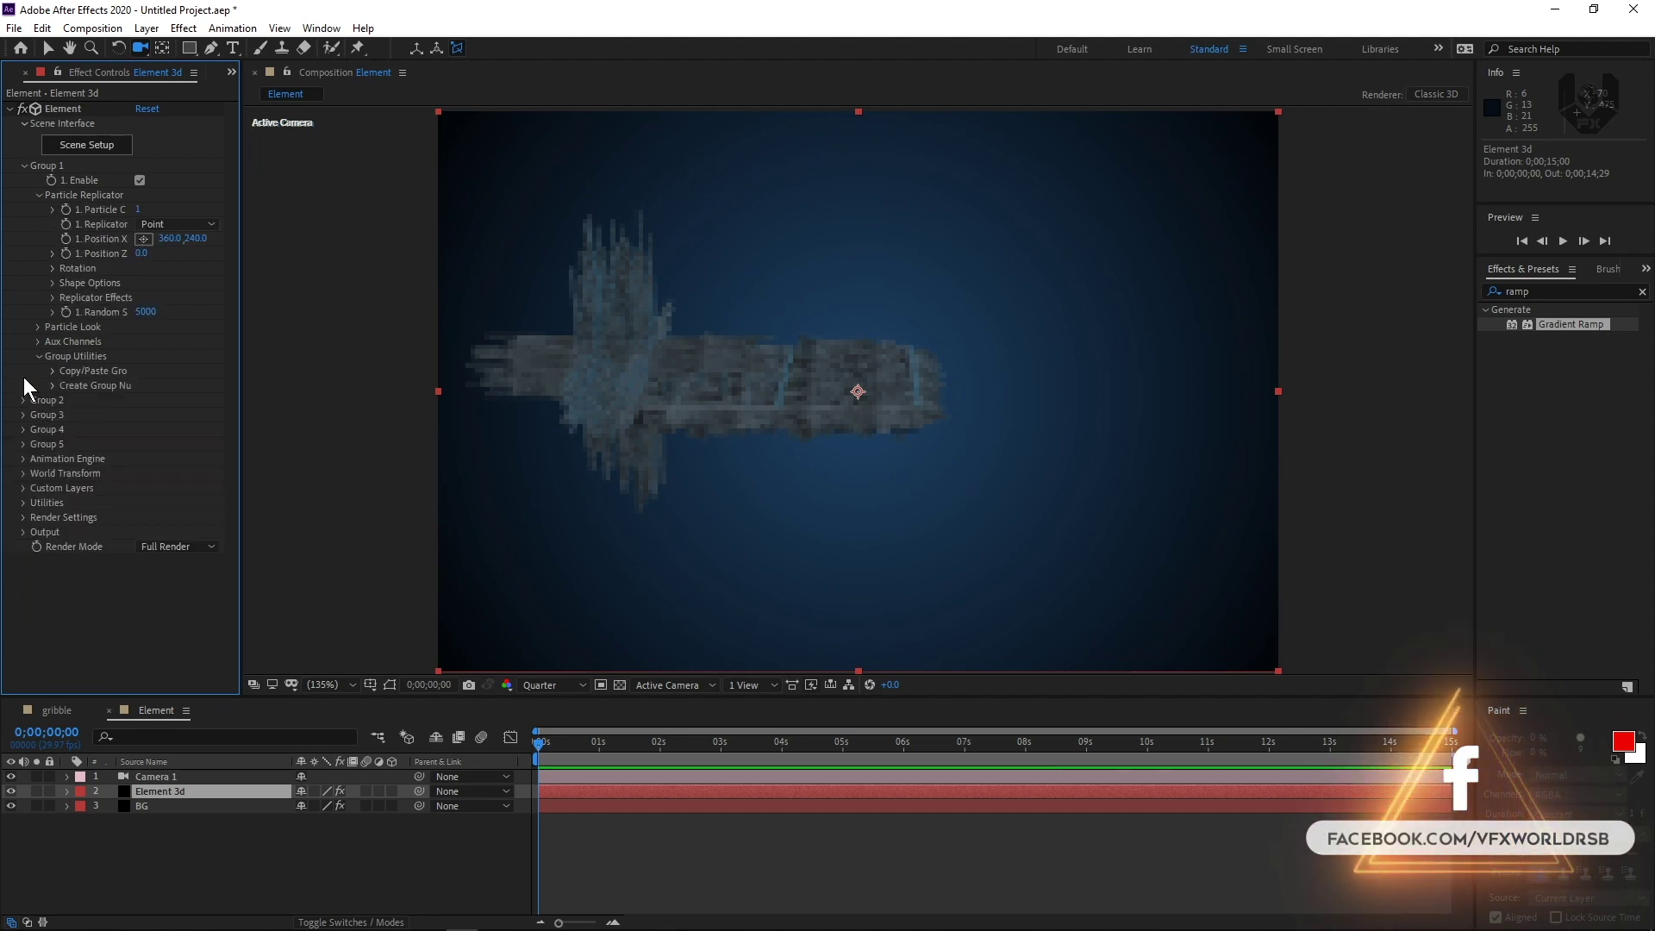
pyautogui.click(183, 226)
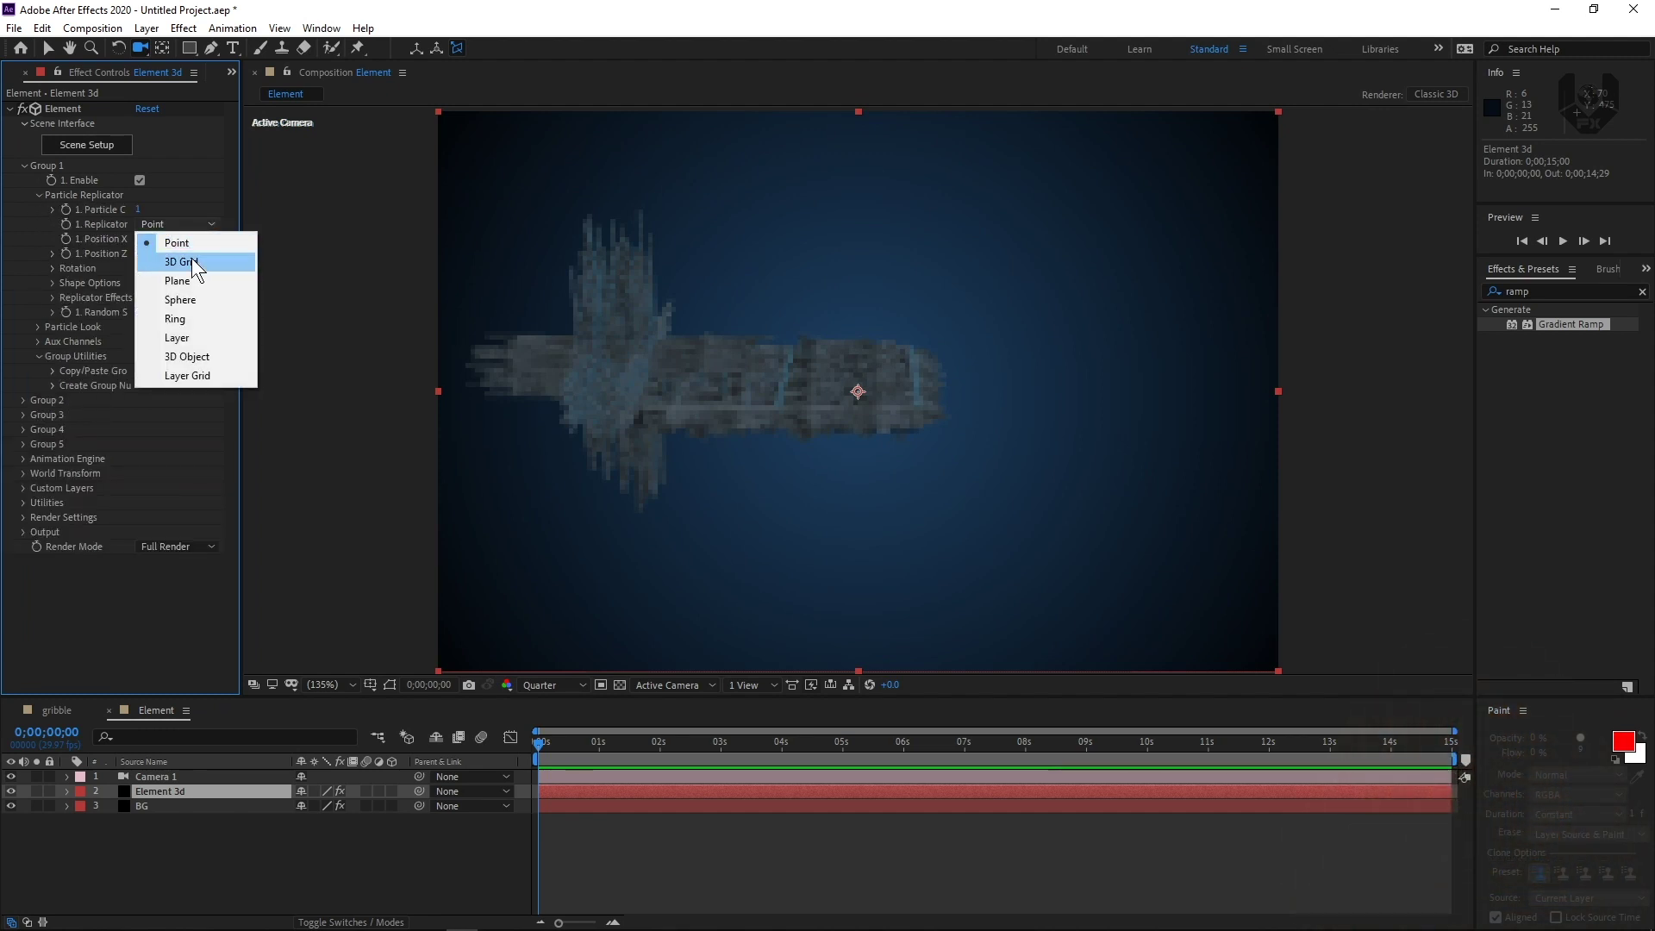
pyautogui.click(181, 261)
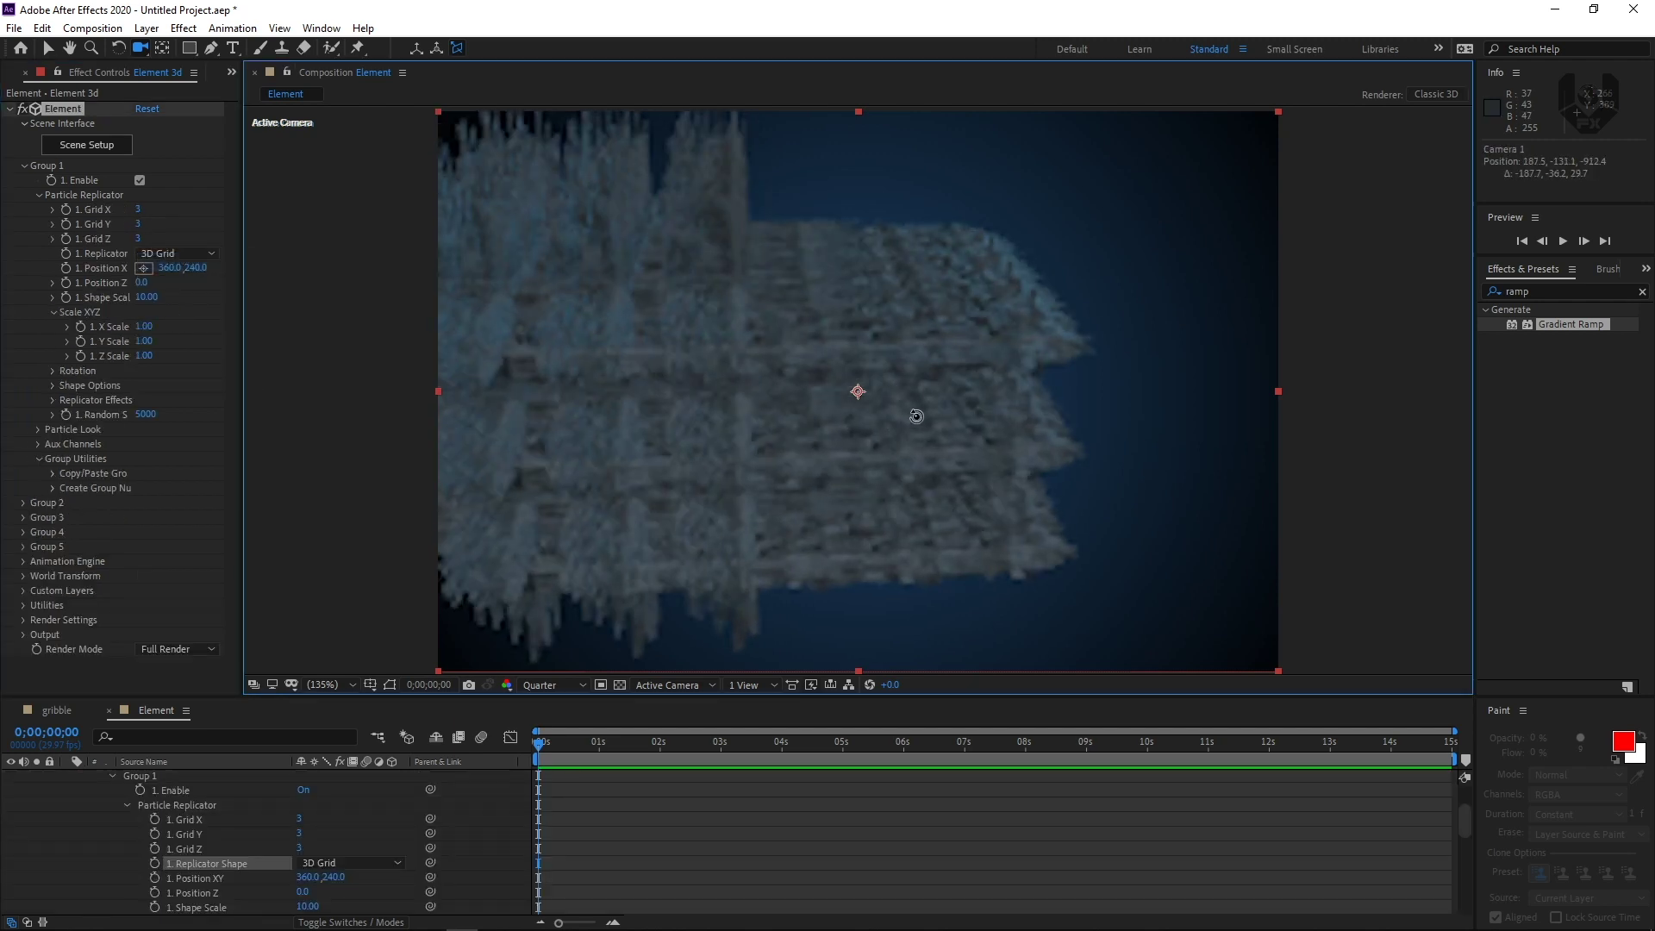
pyautogui.moveTo(857, 442); pyautogui.dragTo(807, 532)
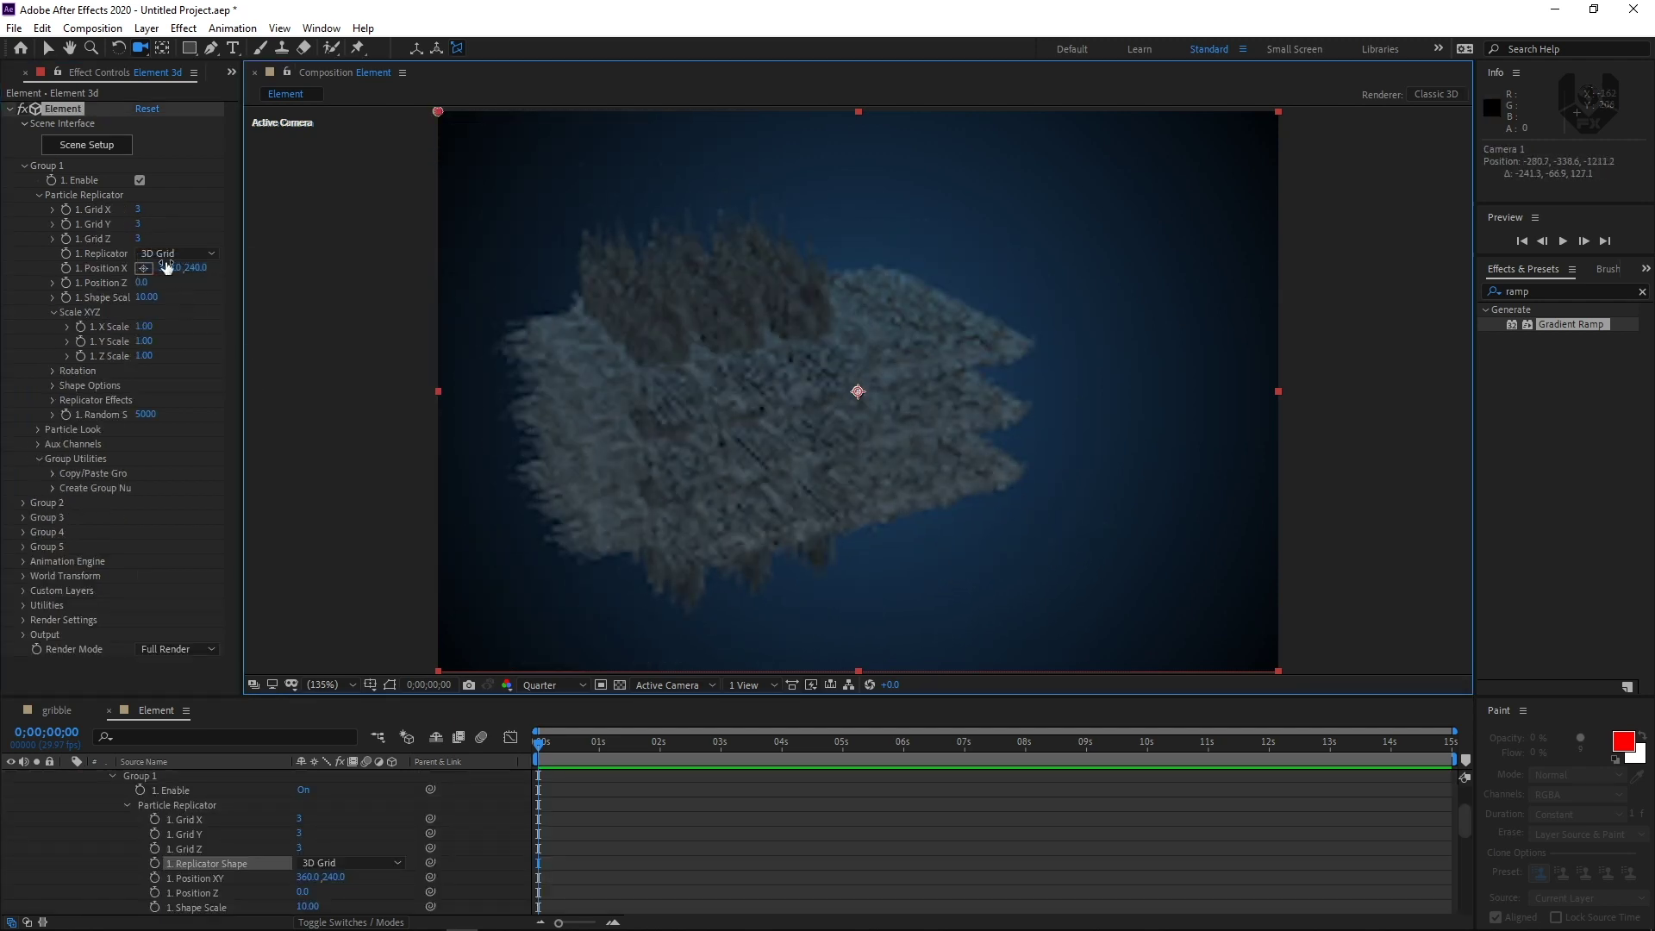
# Step: Set the Group 1 replicator grid to 4 on X, 2 on Y and 4 on Z
pyautogui.click(138, 224)
pyautogui.write('2')
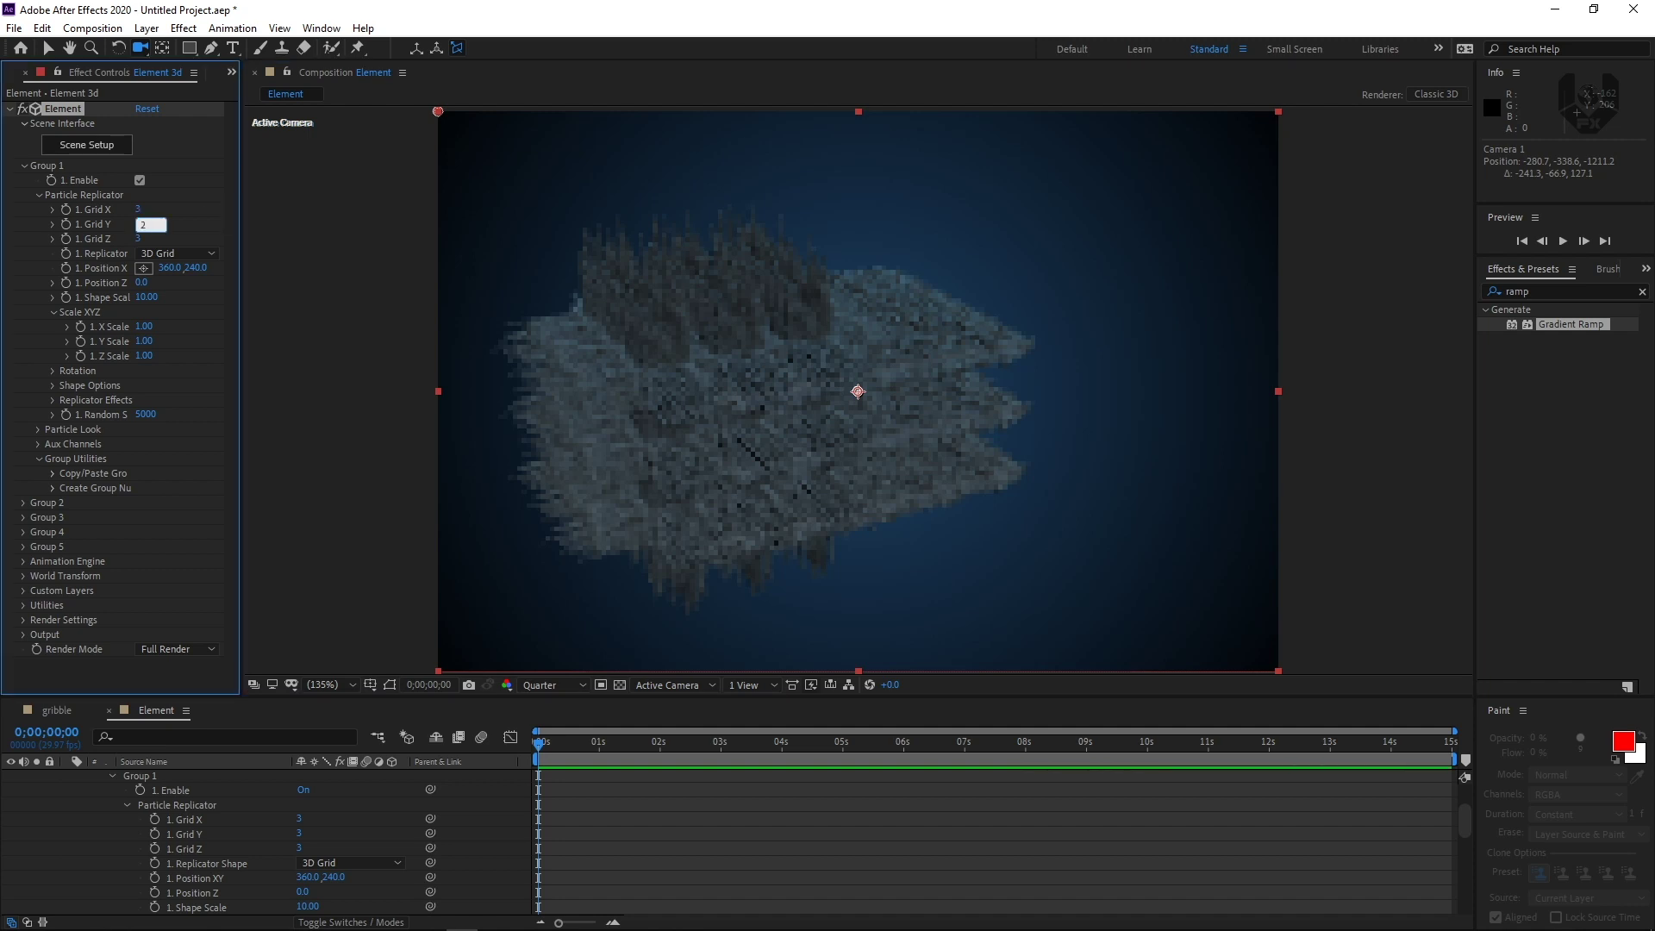
pyautogui.press('Return')
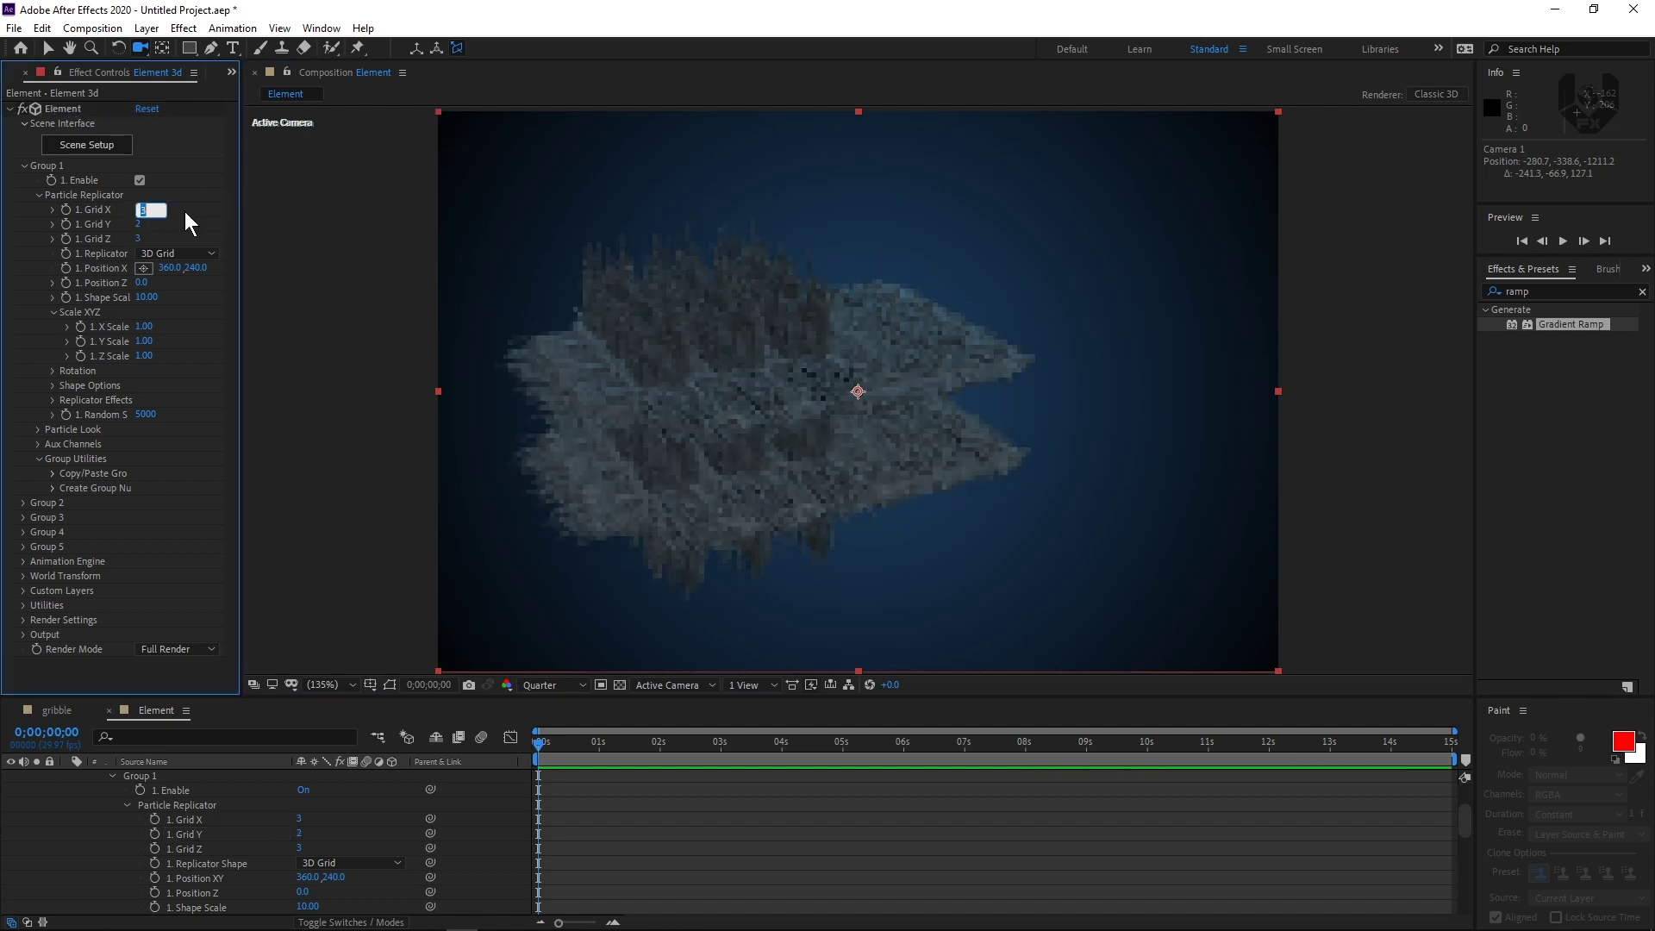
pyautogui.write('4')
pyautogui.press('Tab')
pyautogui.press('Tab')
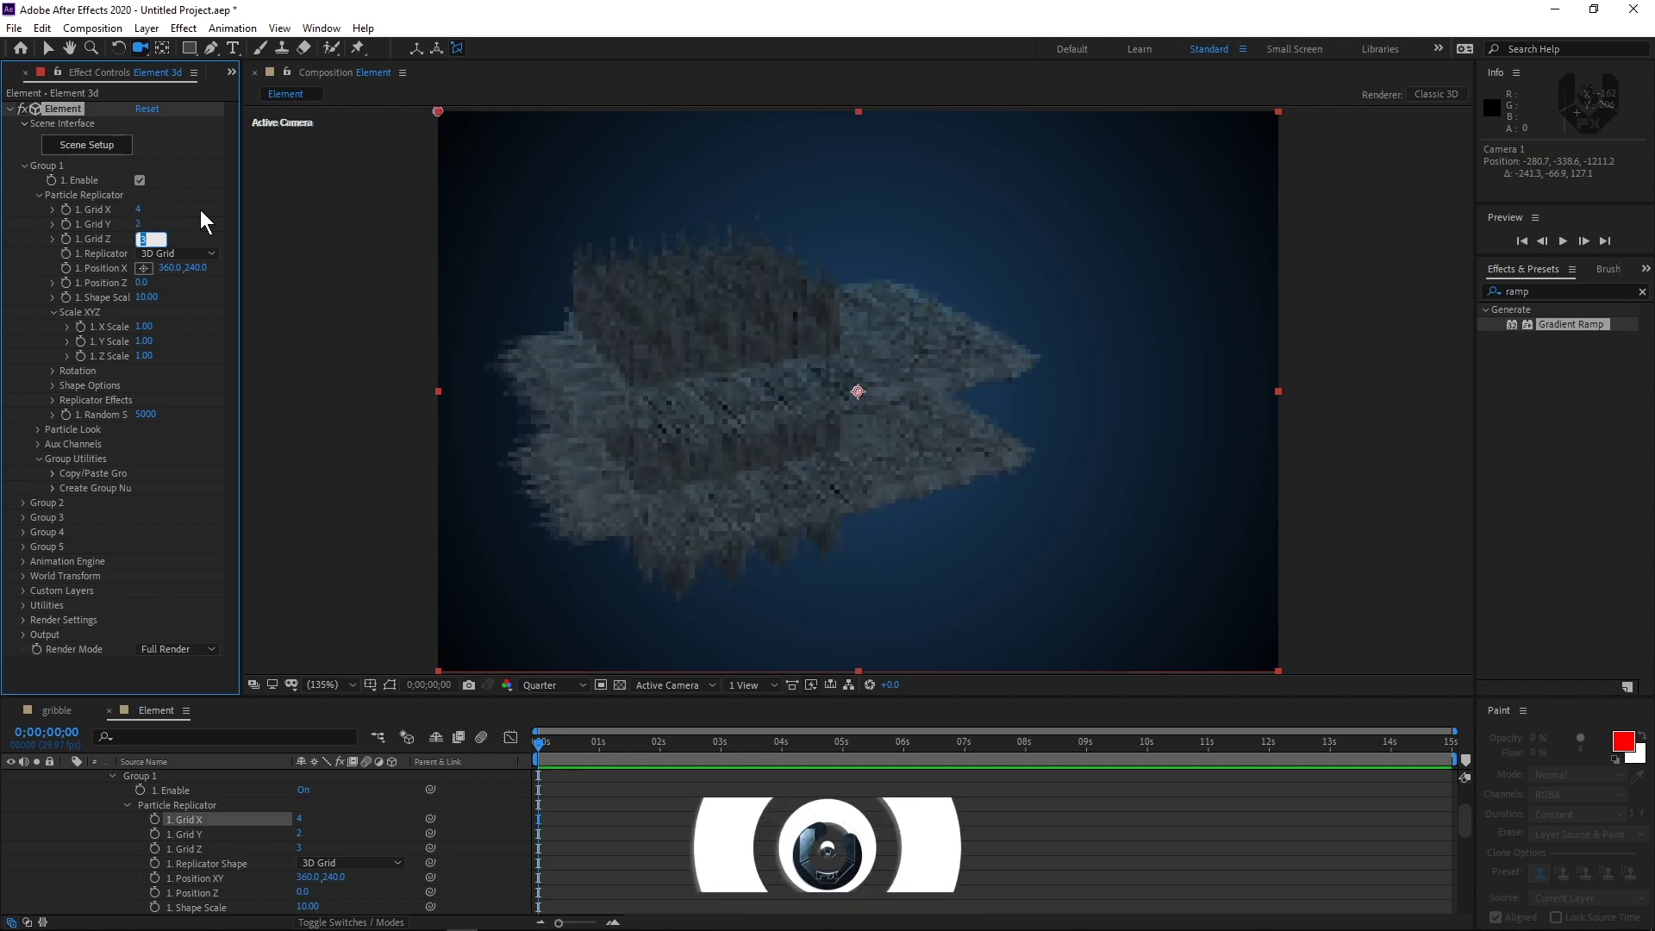
pyautogui.write('4')
pyautogui.press('Return')
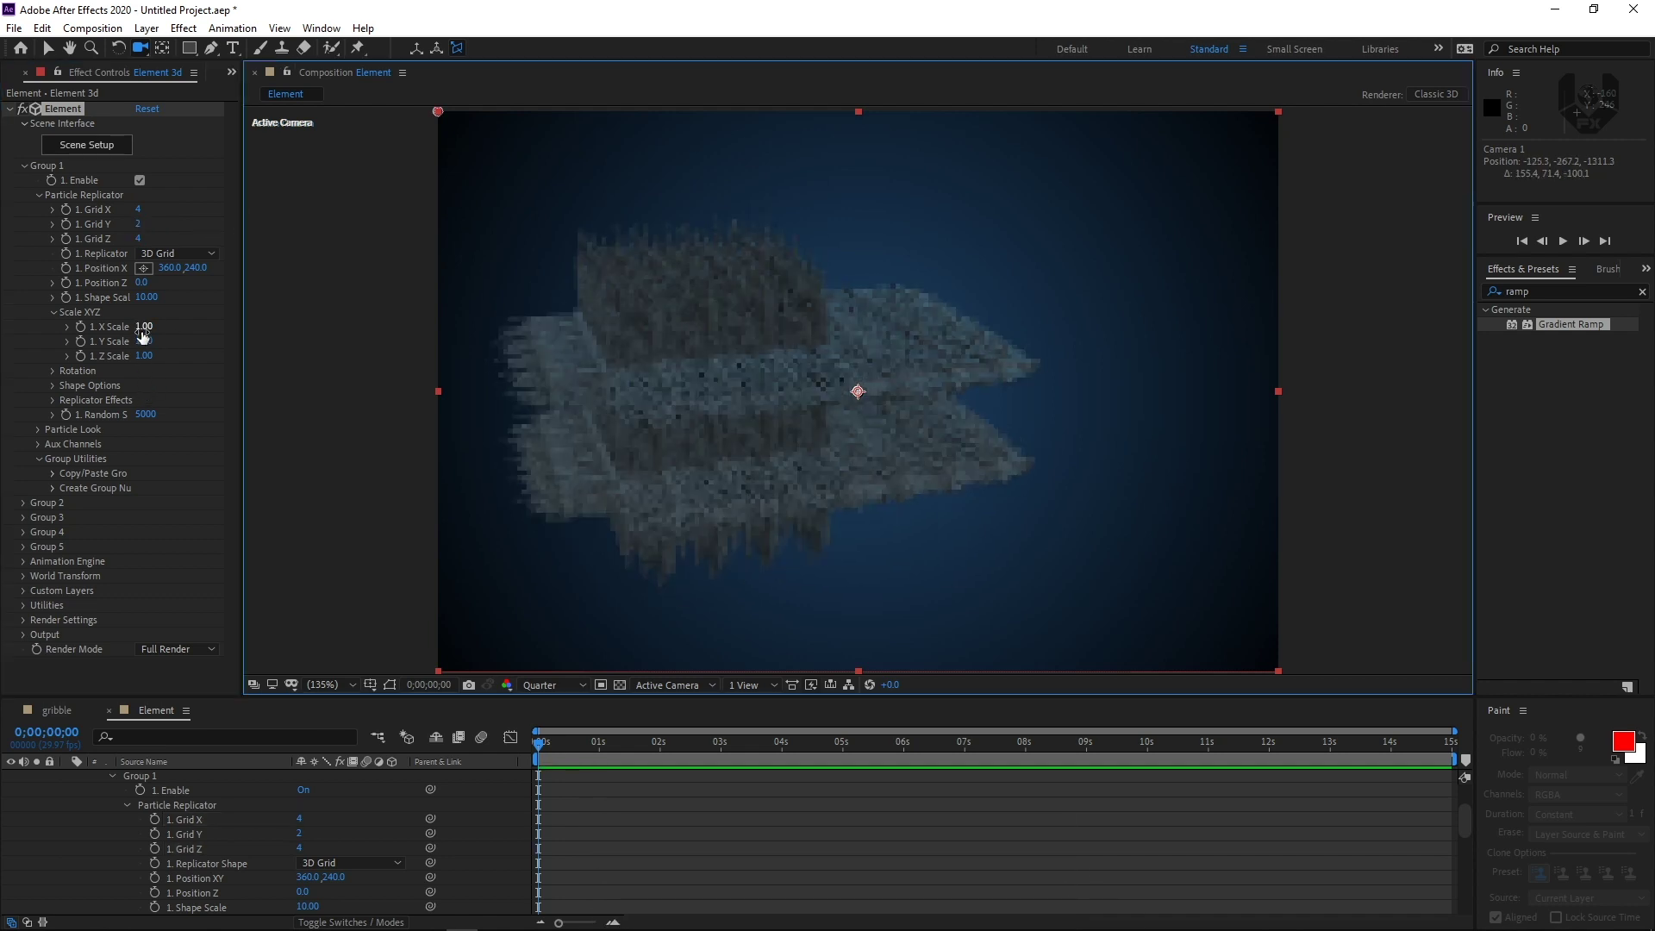
# Step: Spread out the Group 1 grid with X Scale 4.90, Y Scale 1.20 and Z Scale 3.00, checking it from inside
pyautogui.moveTo(150, 333); pyautogui.dragTo(175, 356)
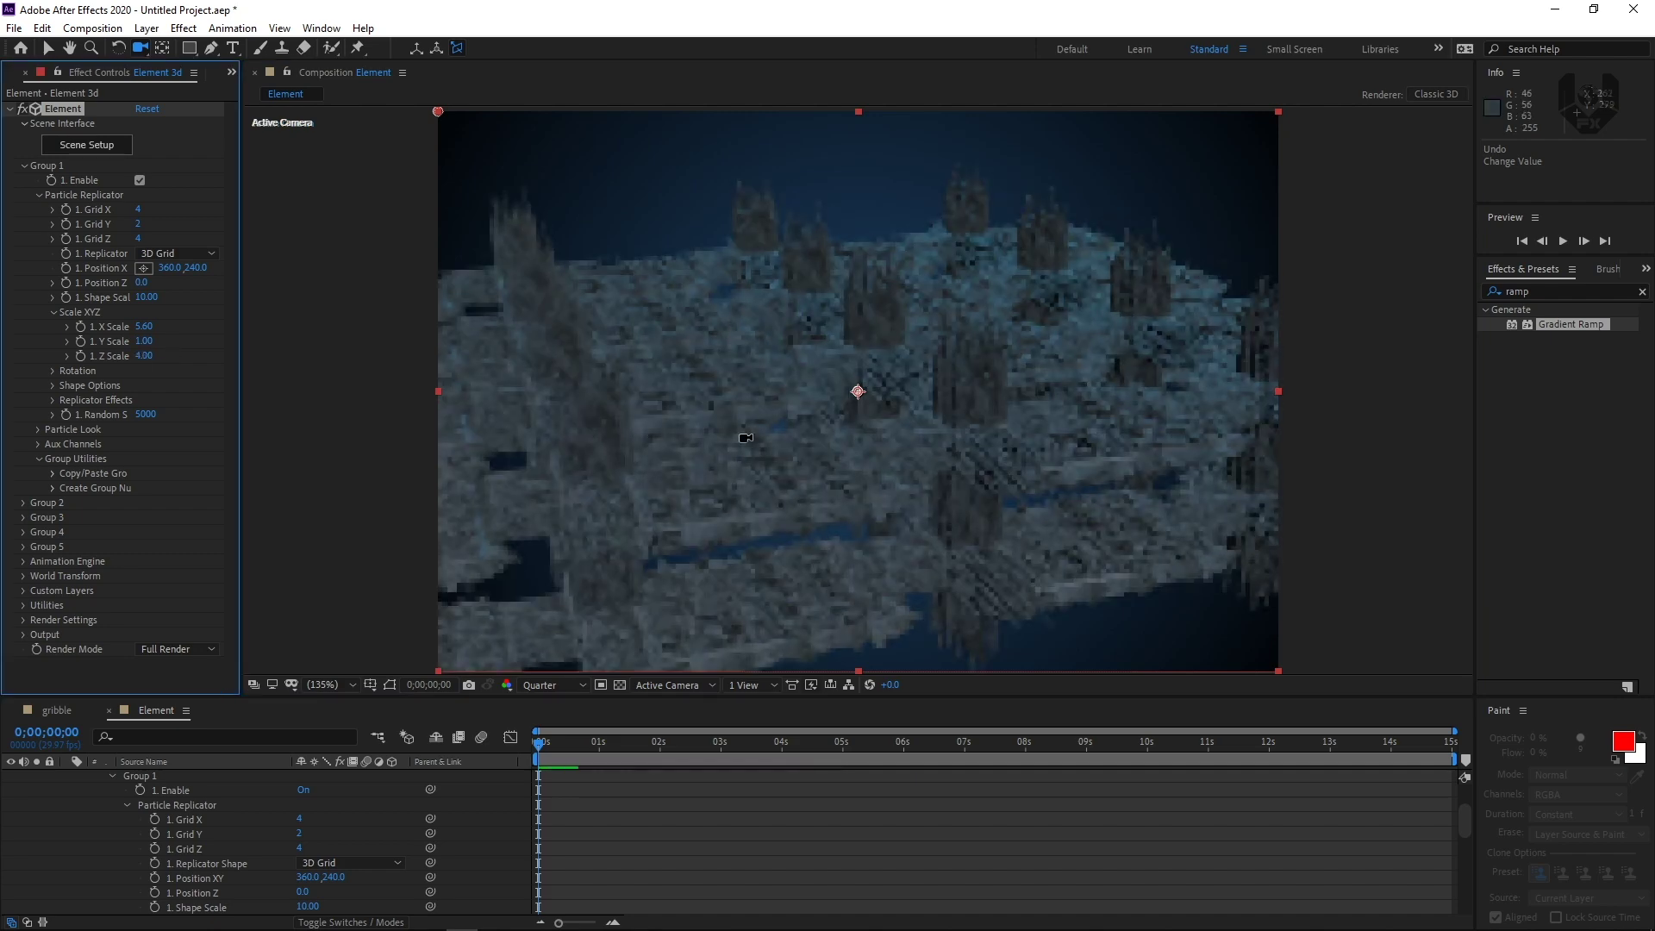
pyautogui.moveTo(746, 438); pyautogui.dragTo(837, 534)
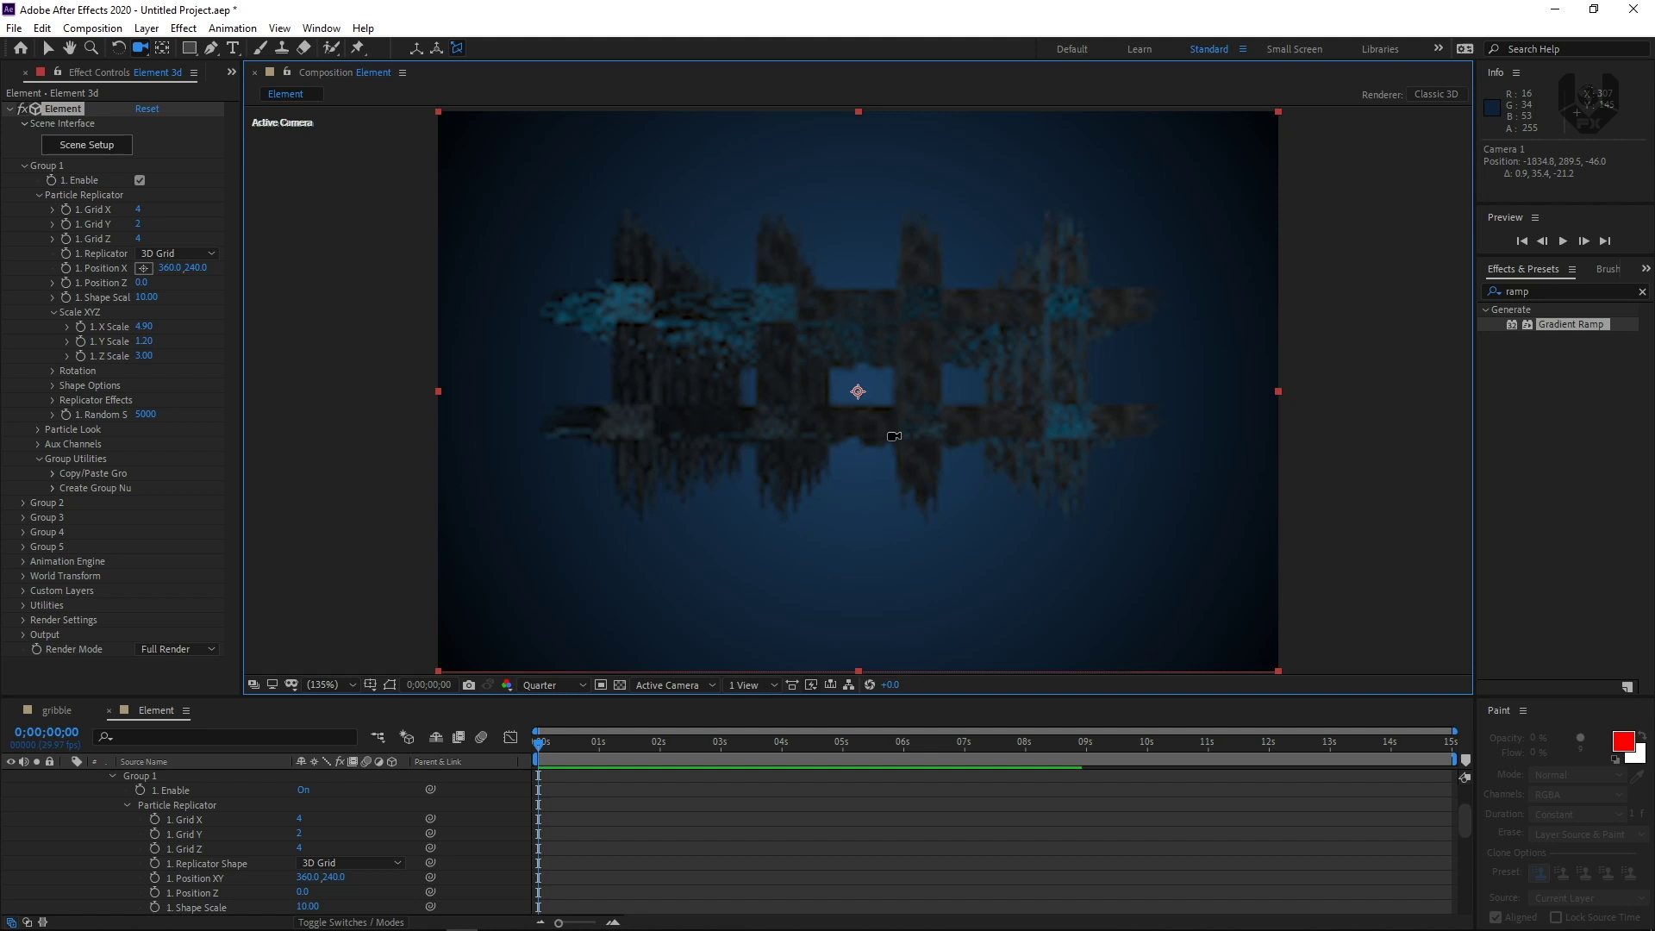
pyautogui.moveTo(932, 356); pyautogui.dragTo(988, 348)
pyautogui.click(185, 400)
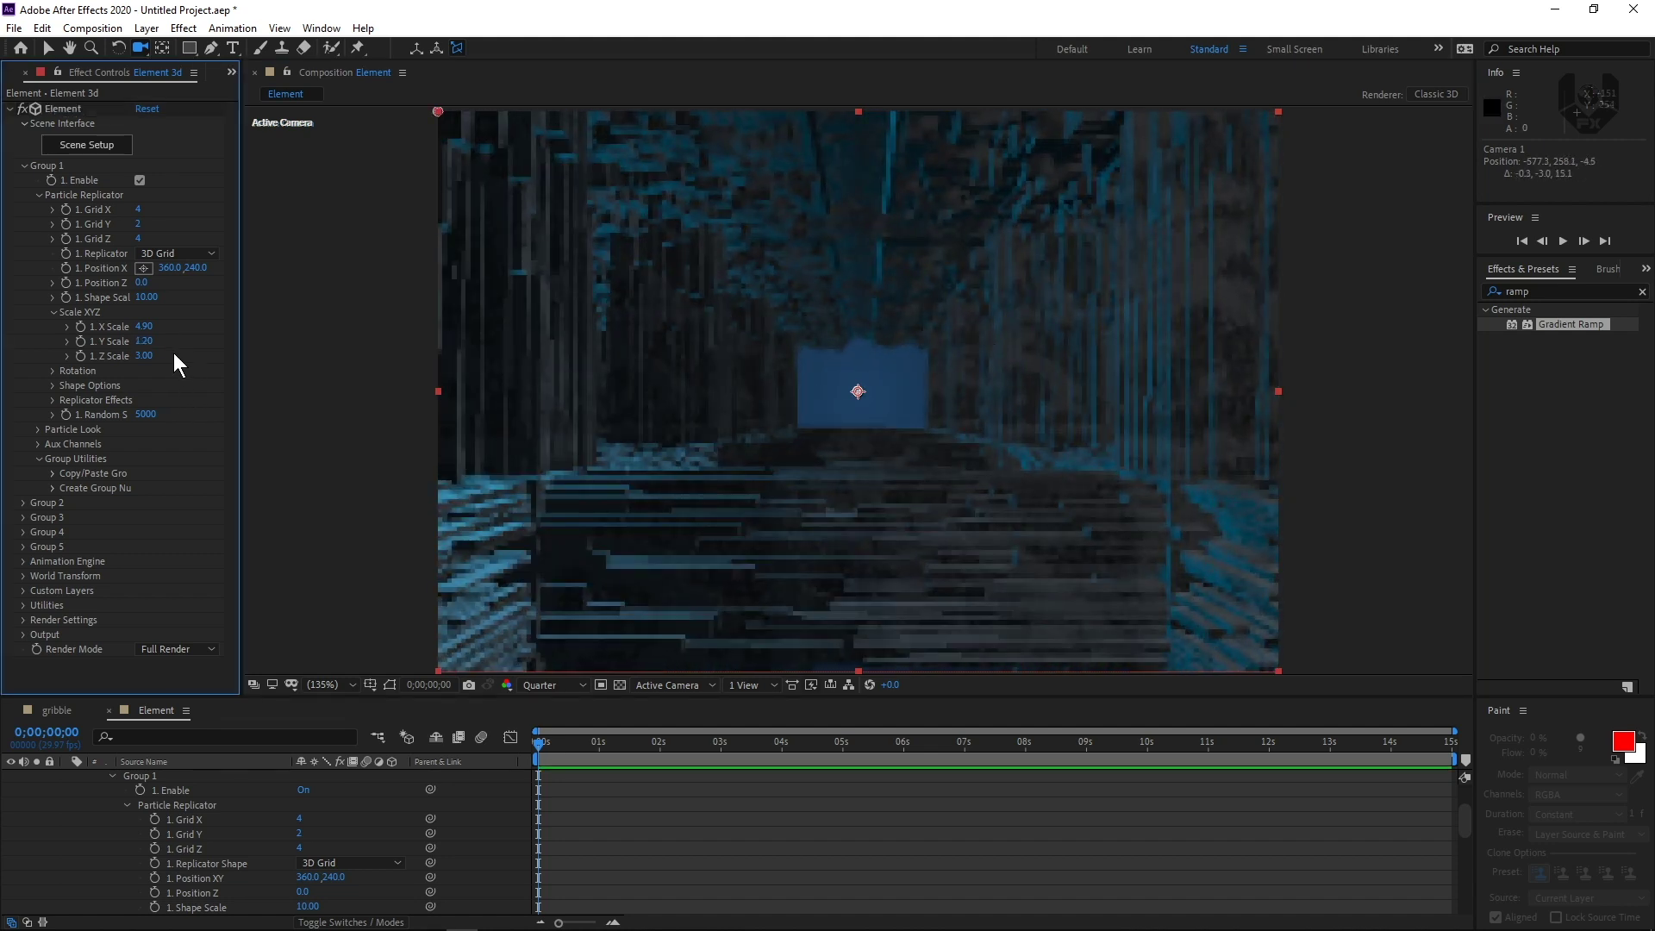
# Step: Bring the grid's two levels closer together by setting Group 1's Y Scale to 0.80
pyautogui.click(145, 341)
pyautogui.write('0.8')
pyautogui.press('Return')
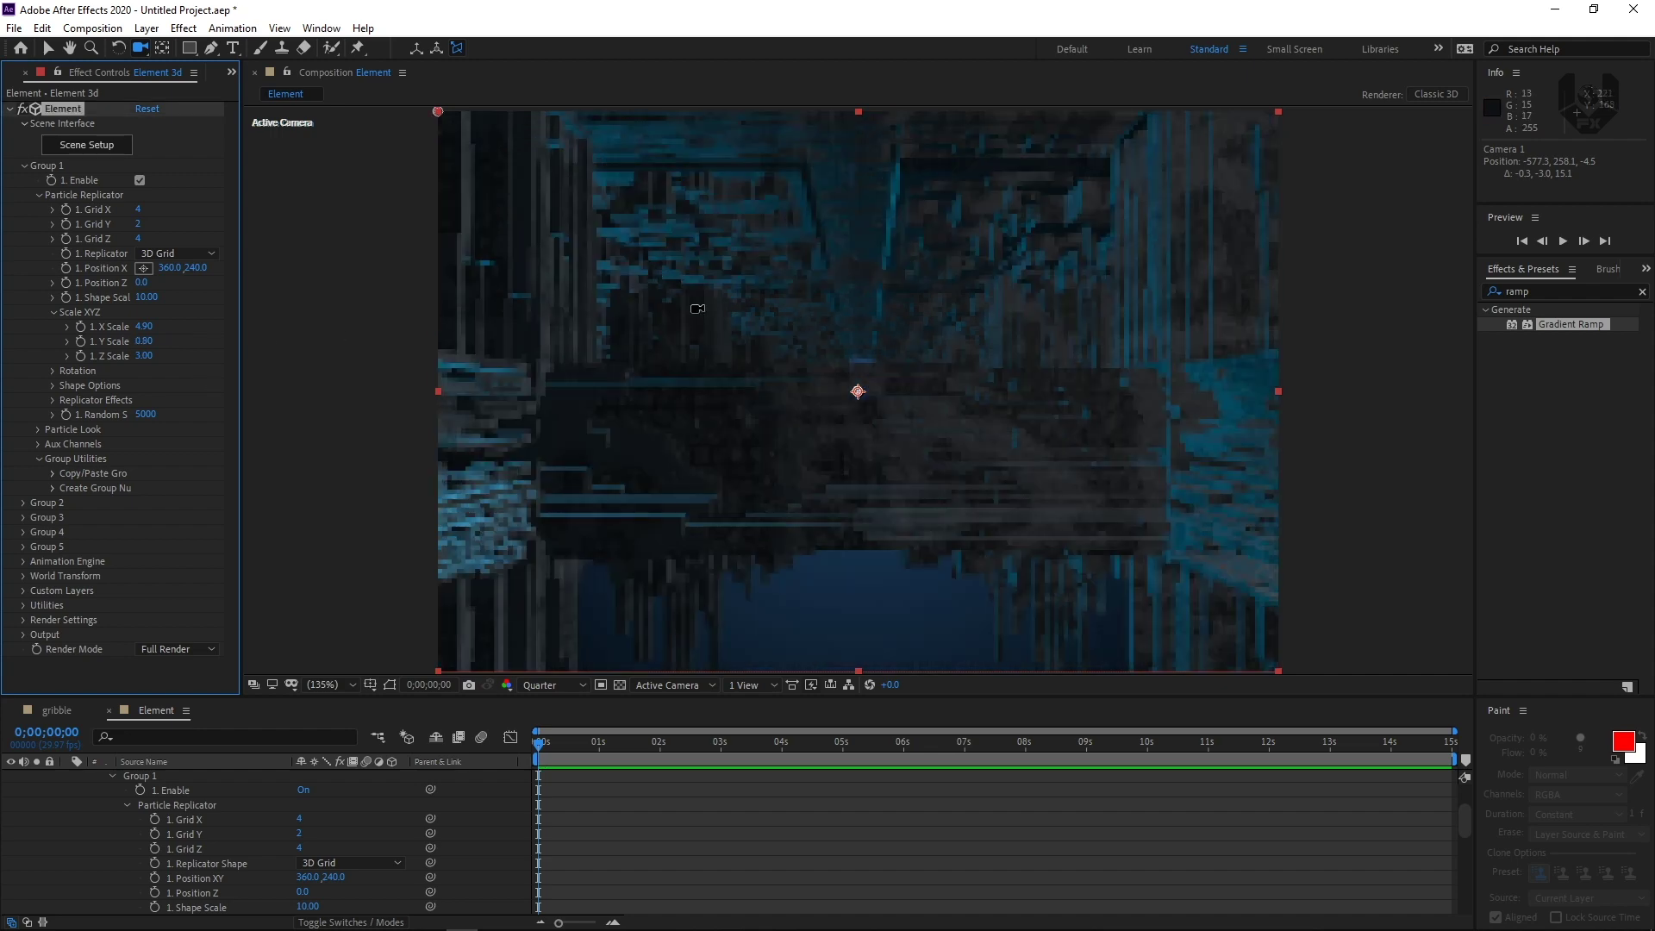
# Step: Move the camera back outside the grid so the whole structure is framed head-on and centred
pyautogui.moveTo(690, 302); pyautogui.dragTo(737, 643)
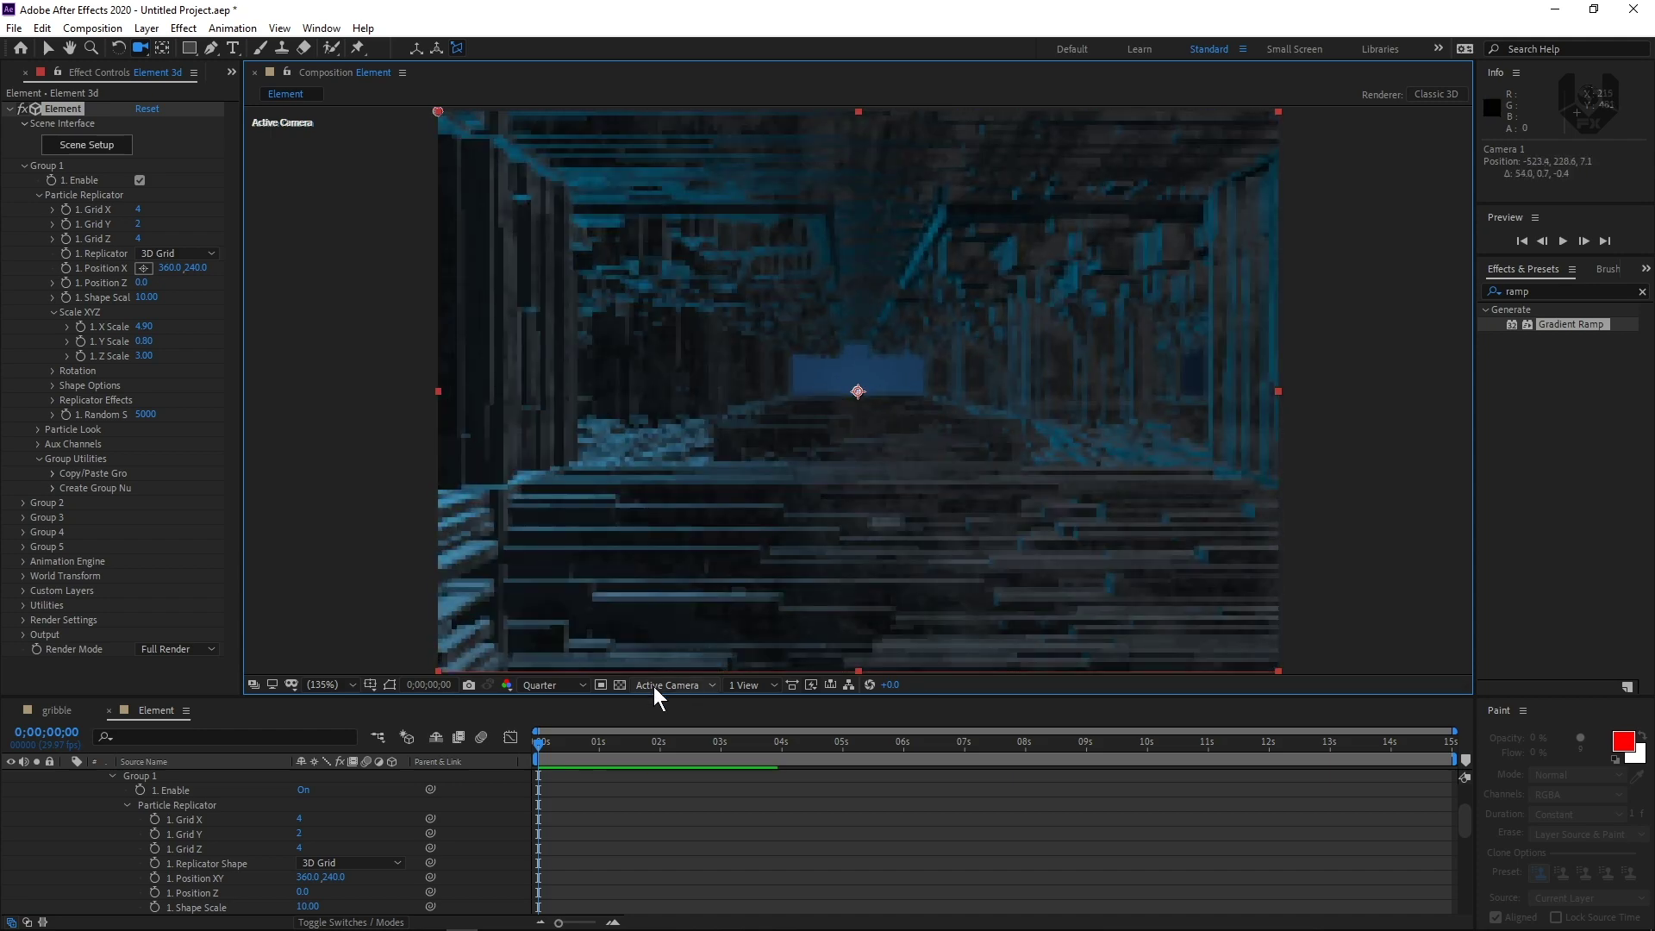
pyautogui.moveTo(781, 507); pyautogui.dragTo(864, 466)
pyautogui.scroll(5, 121, 855)
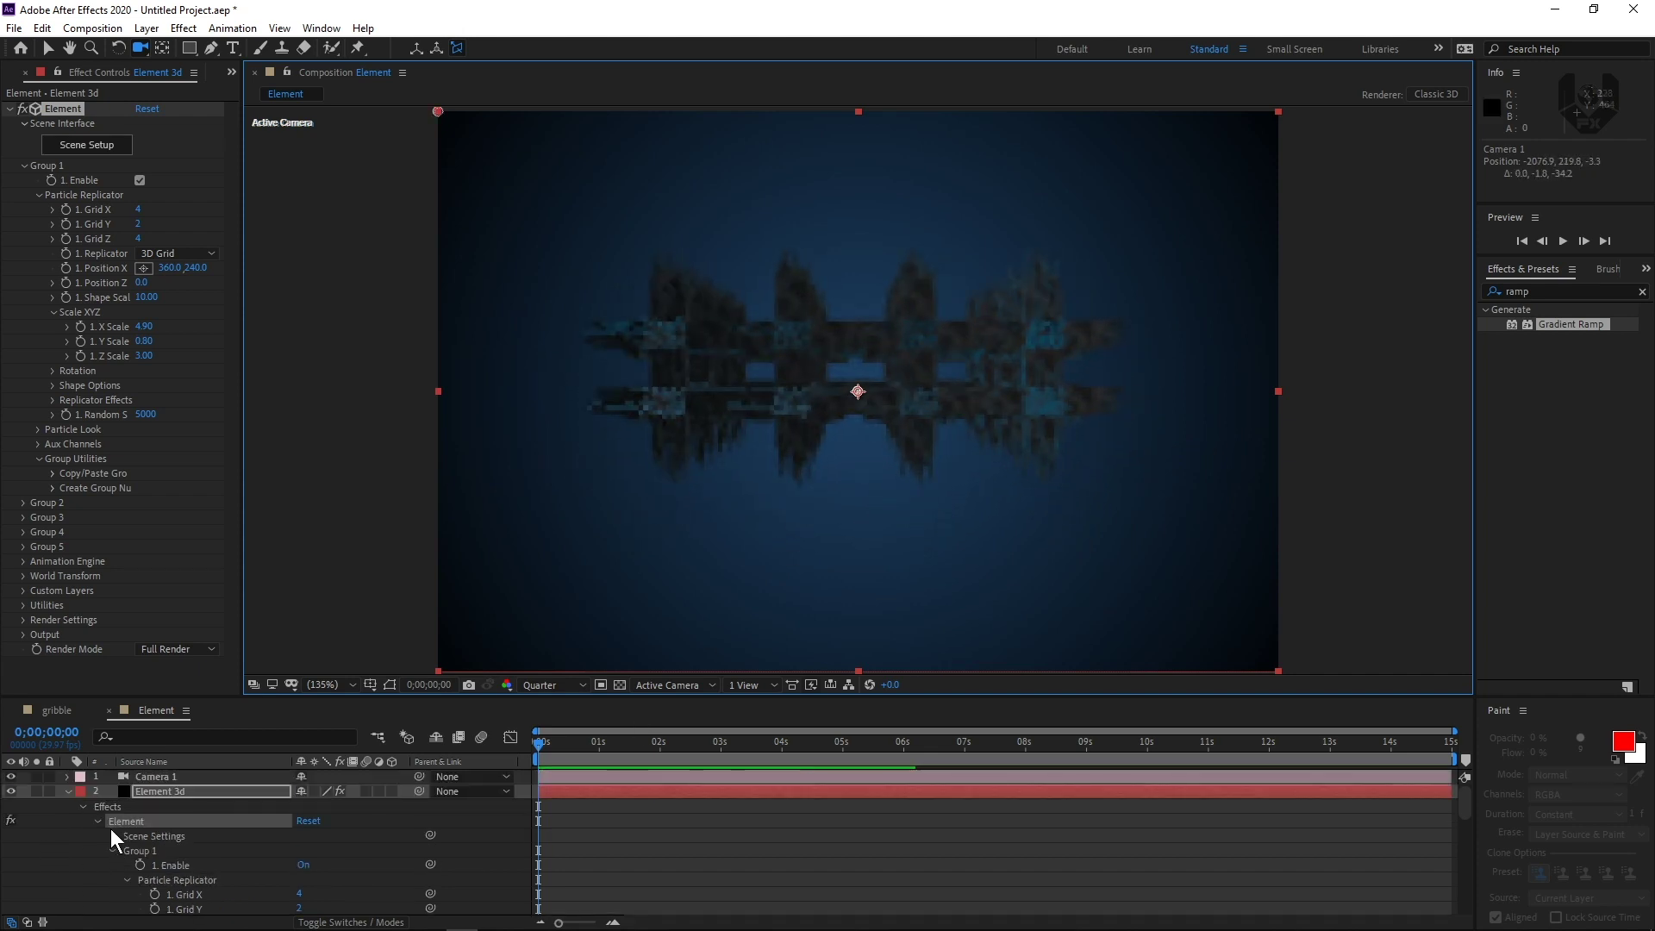
# Step: Start keyframes on Camera 1 for Point of Interest, Position, Orientation and X, Y and Z Rotation at the first frame
pyautogui.click(68, 791)
pyautogui.click(167, 778)
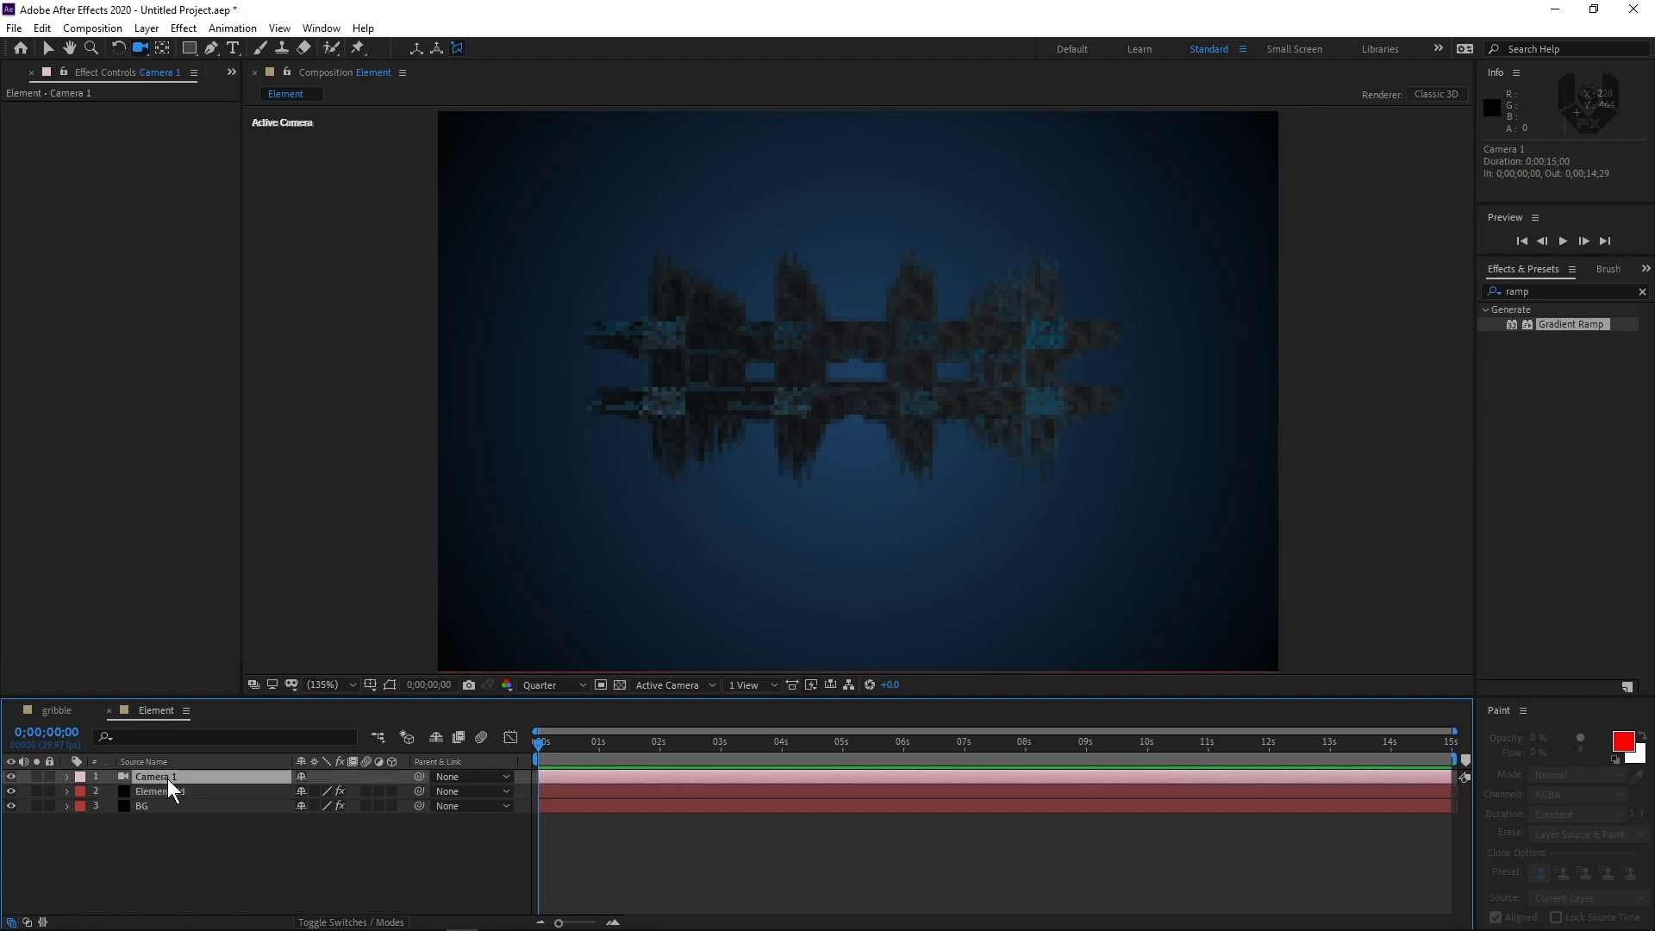
pyautogui.press('p')
pyautogui.hotkey('shift', 'a')
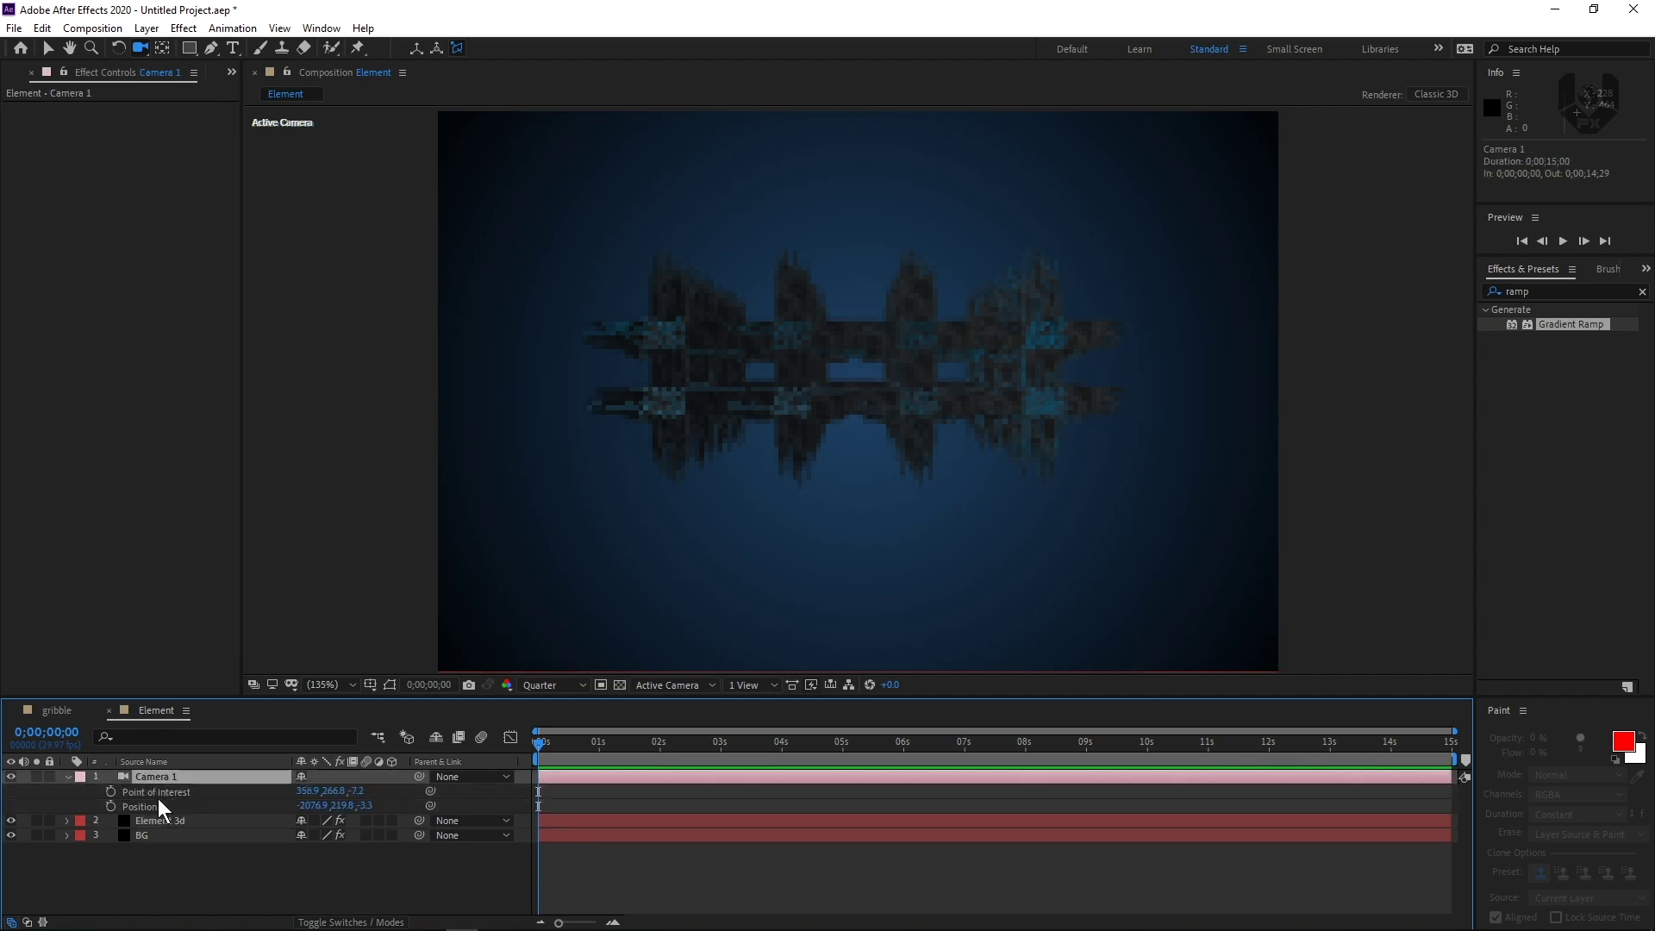
pyautogui.hotkey('shift', 'r')
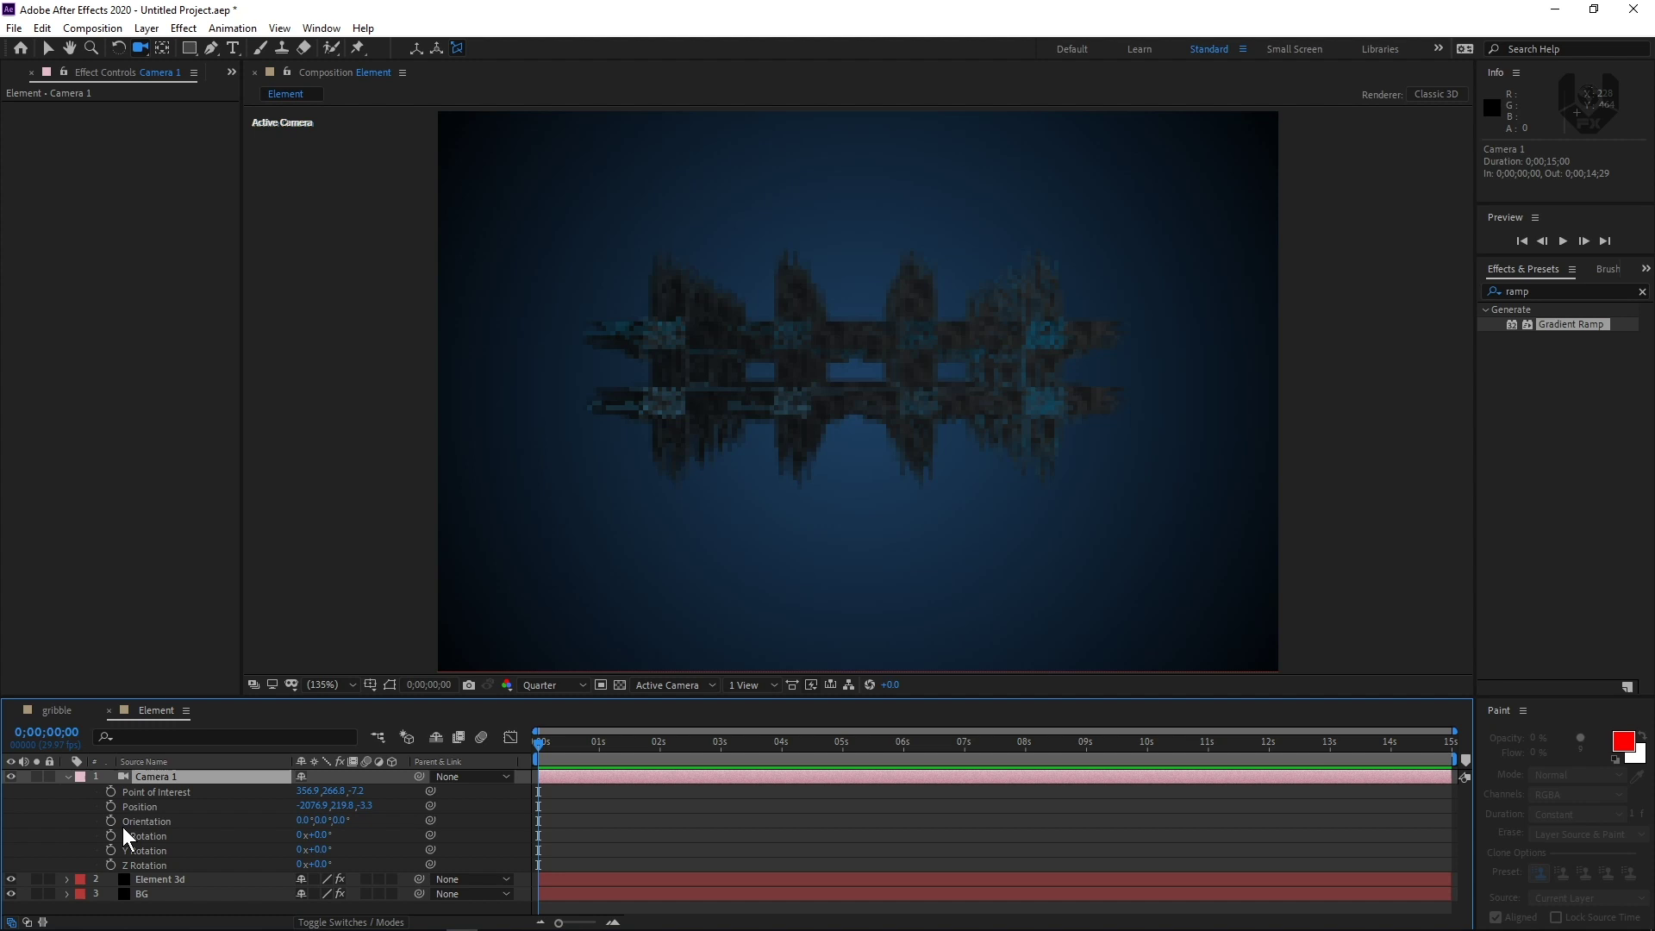
pyautogui.moveTo(111, 864); pyautogui.dragTo(110, 789)
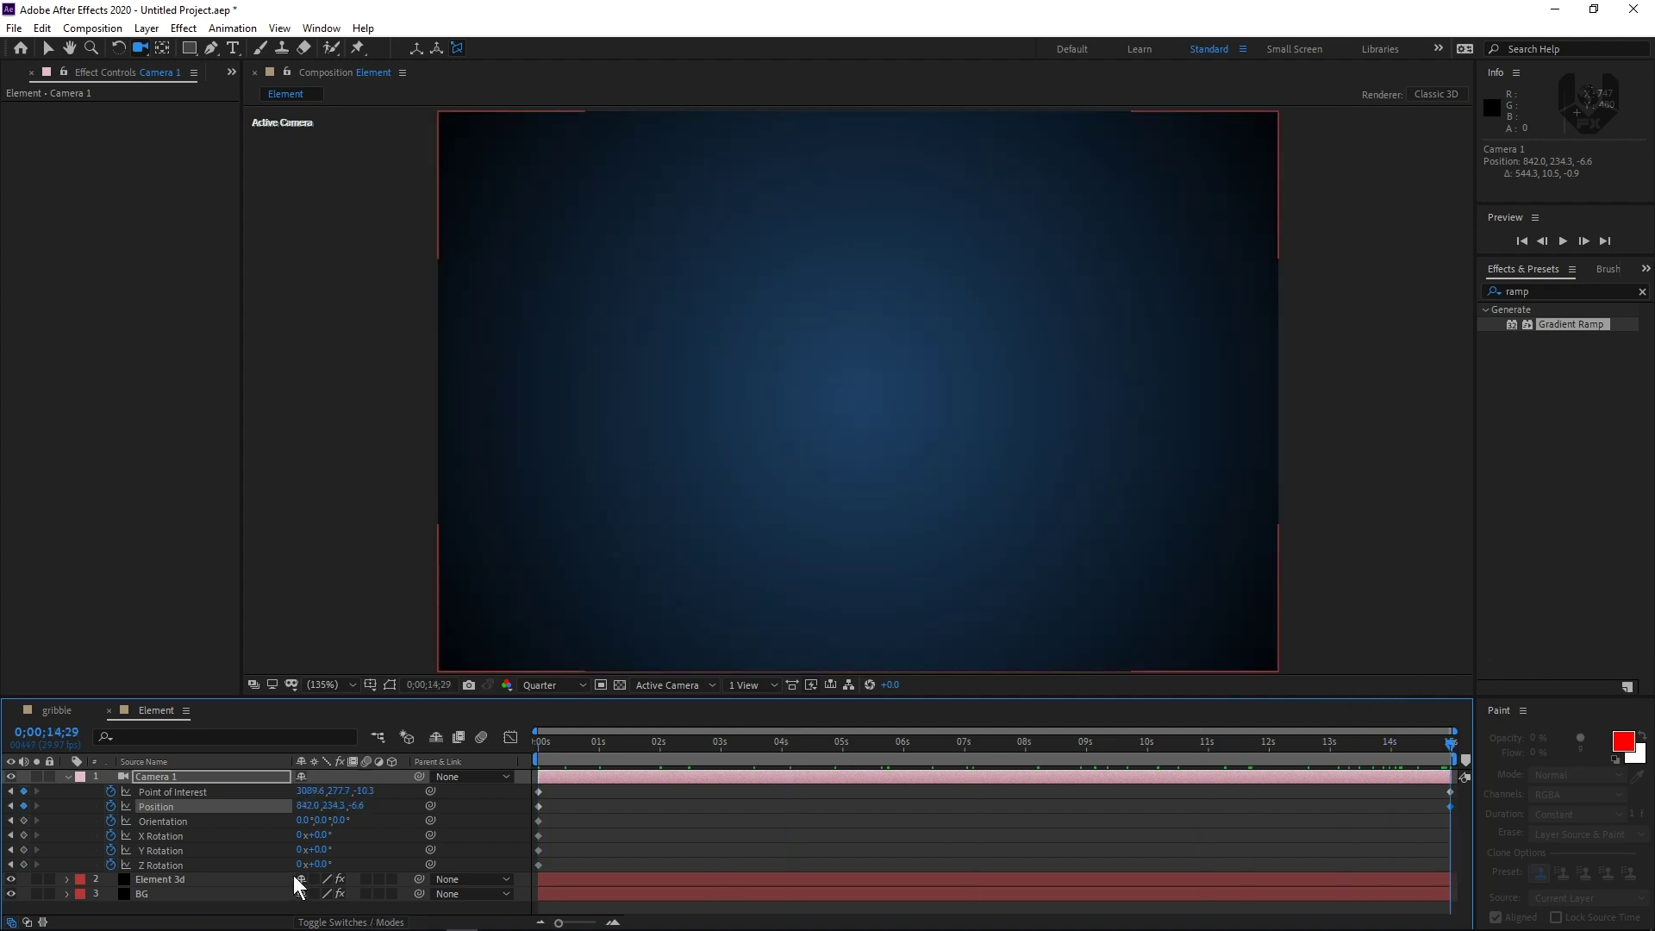
# Step: Animate Camera 1 through the grid to Position 842.0, 234.3, -6.6 with one full Z Rotation at 0;00;14;29, and return to the first frame
pyautogui.press('Return')
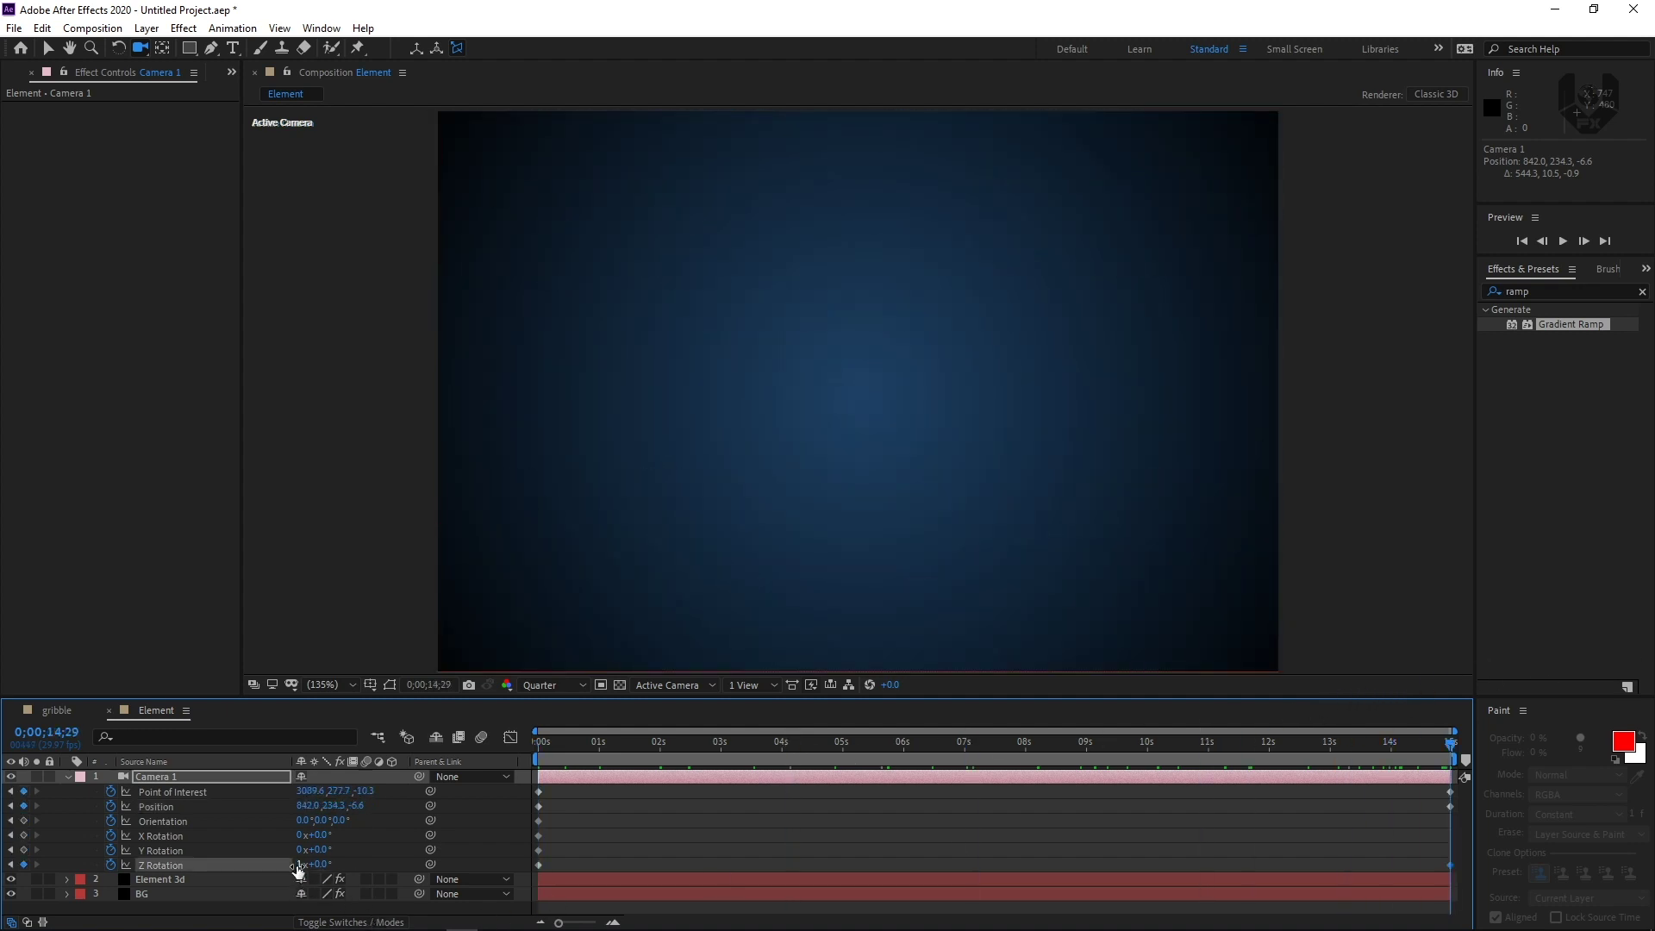
pyautogui.moveTo(1421, 743); pyautogui.dragTo(429, 774)
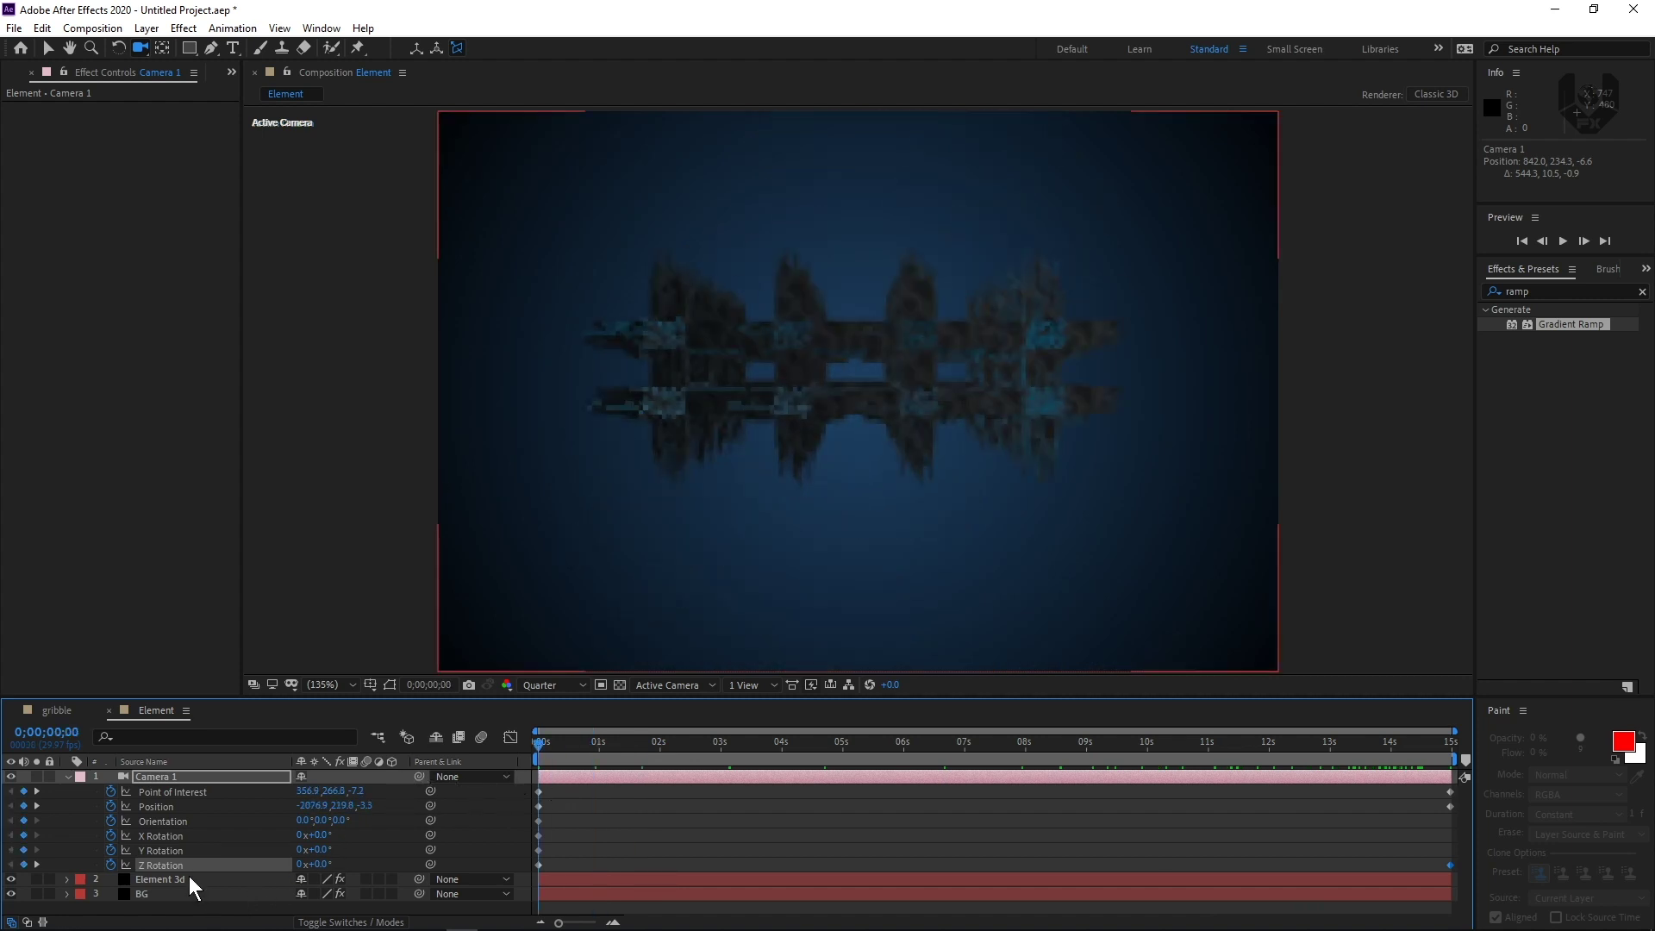
# Step: Keyframe Group 1's Position Noise amount on the Element 3d layer from 0.0 at the first frame to 20.0 at 0;00;14;29
pyautogui.click(164, 878)
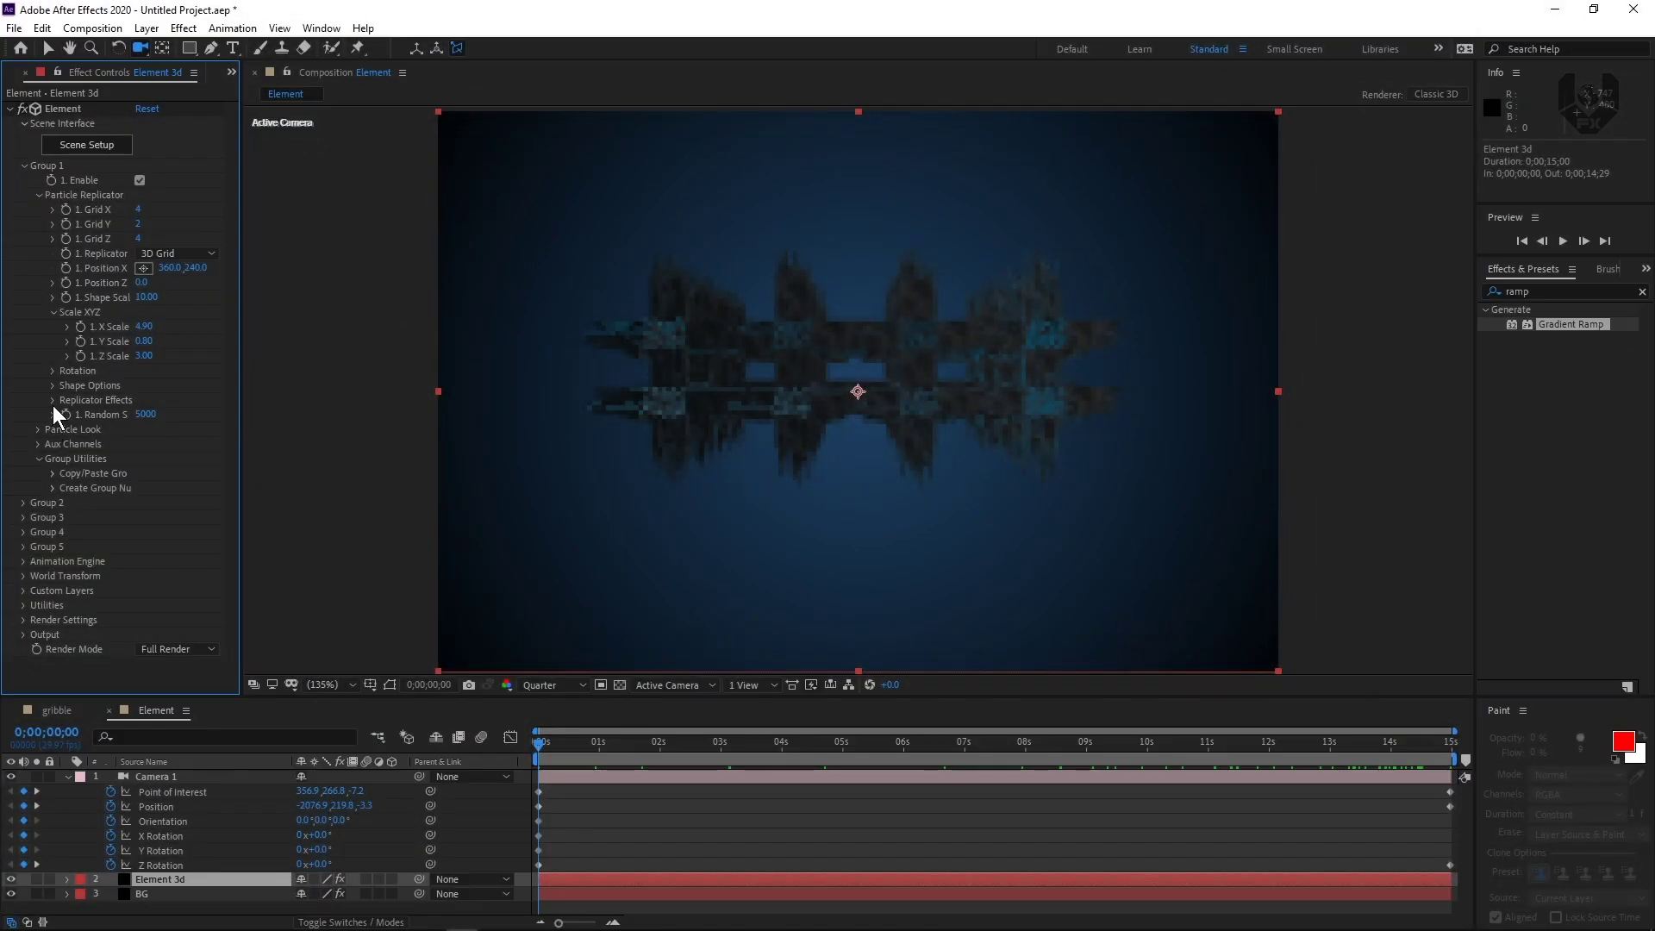
pyautogui.click(52, 400)
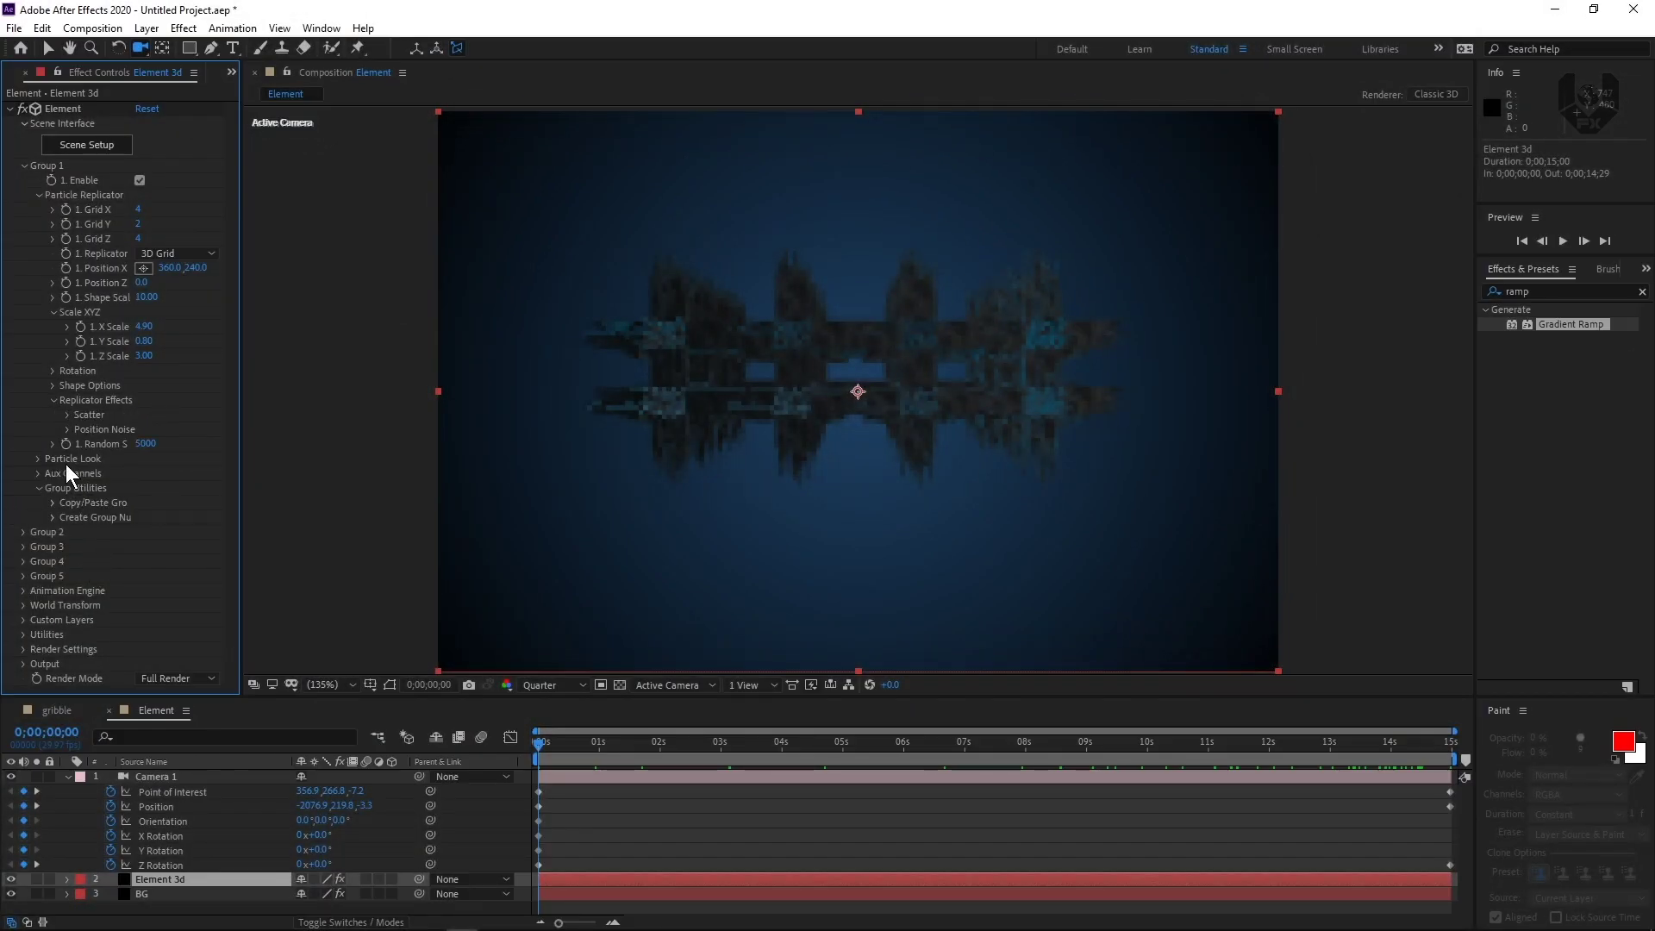
pyautogui.click(69, 428)
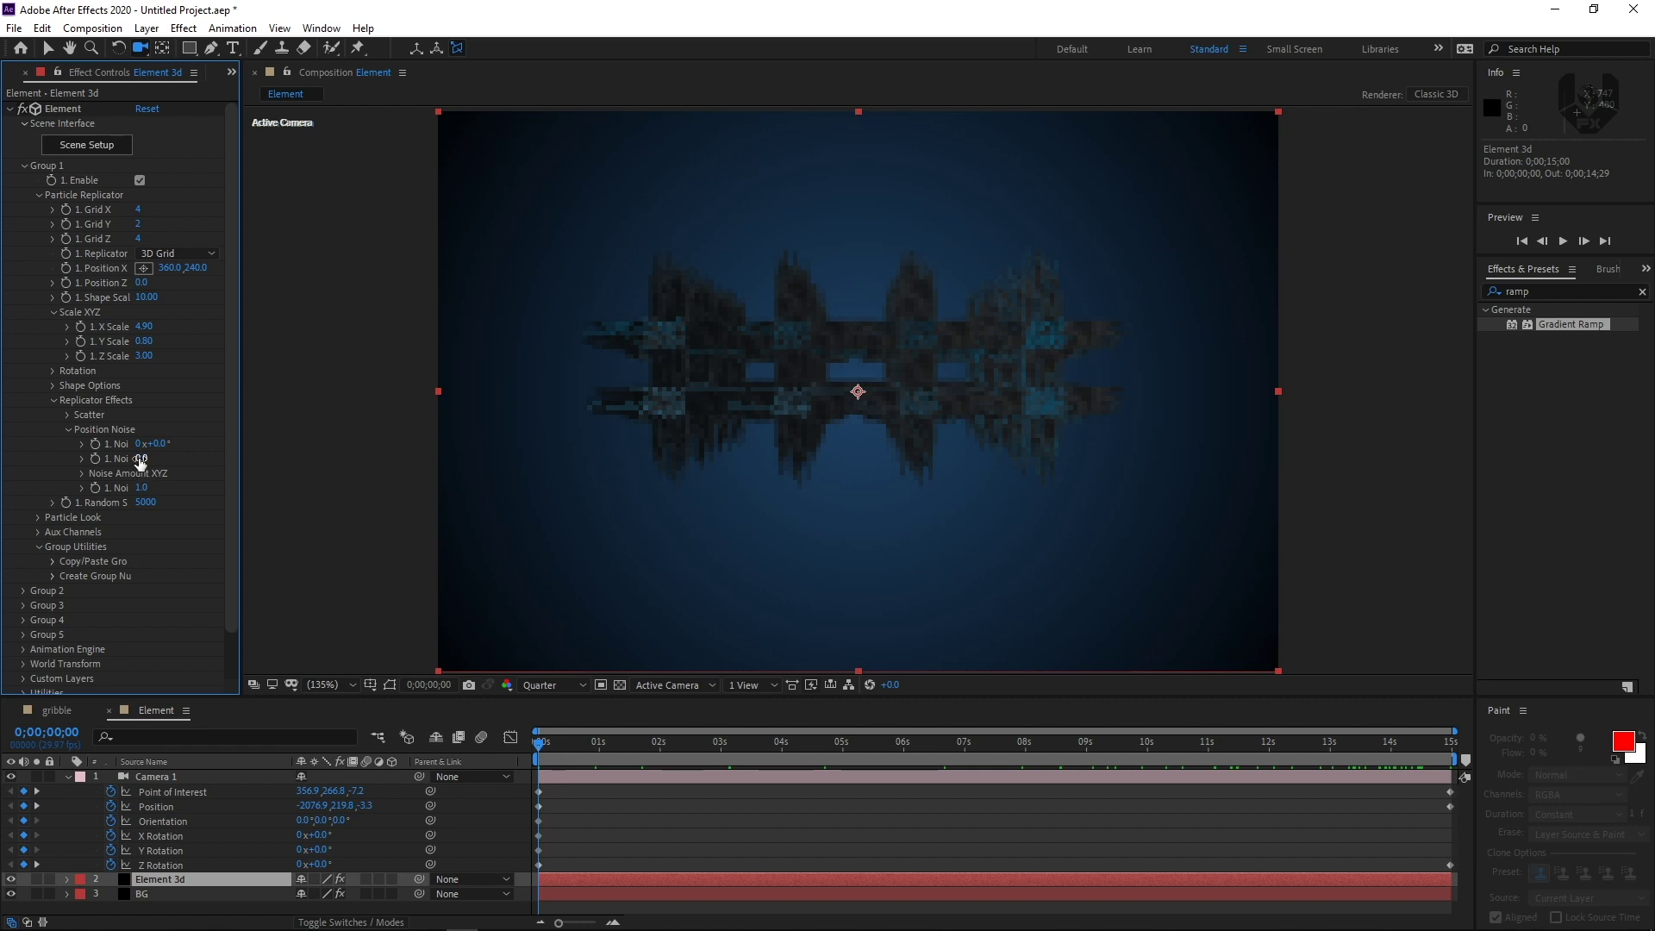
pyautogui.moveTo(148, 459); pyautogui.dragTo(1248, 484)
pyautogui.hotkey('ctrl', 'z')
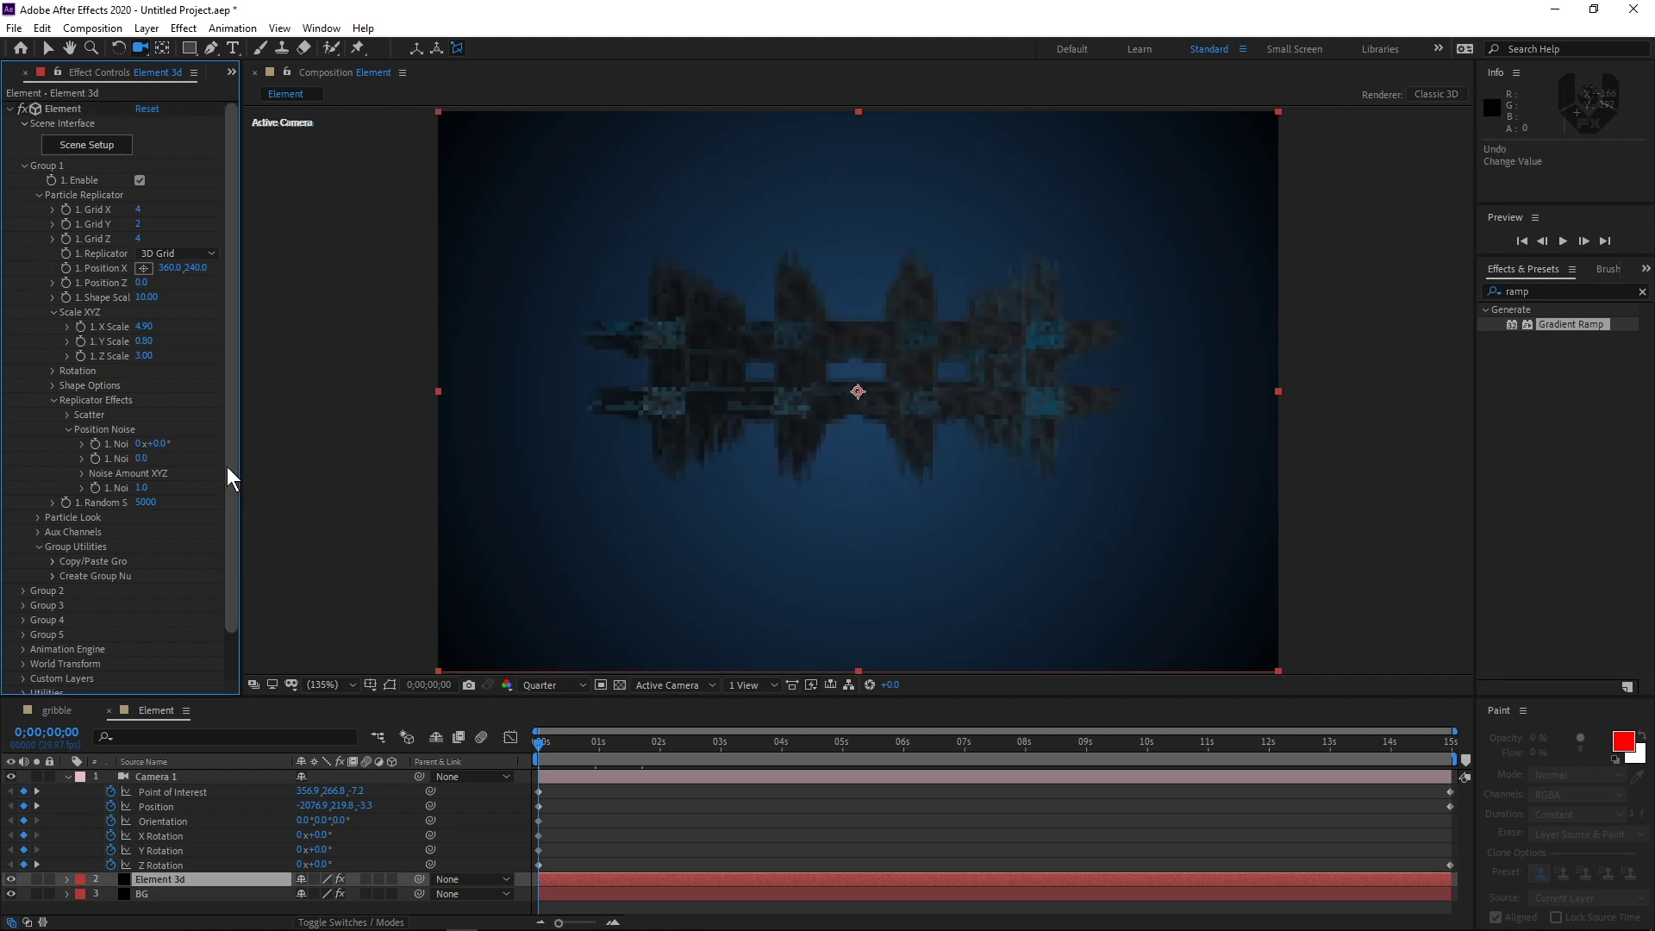
pyautogui.click(95, 459)
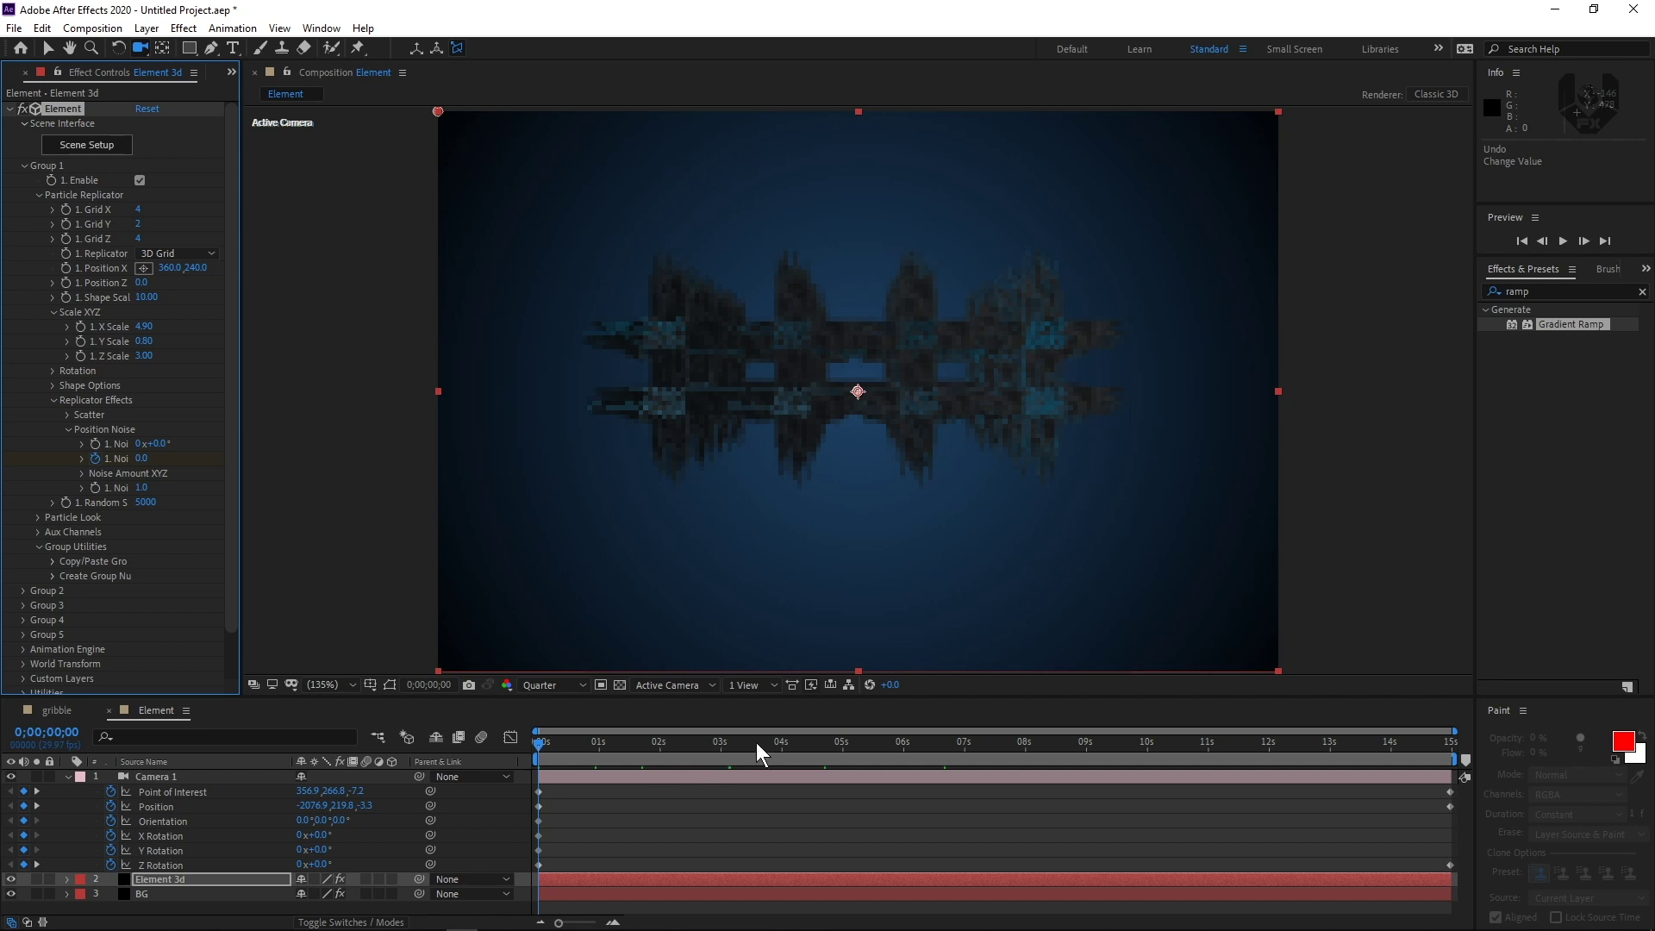
pyautogui.moveTo(757, 742); pyautogui.dragTo(1480, 646)
pyautogui.click(143, 459)
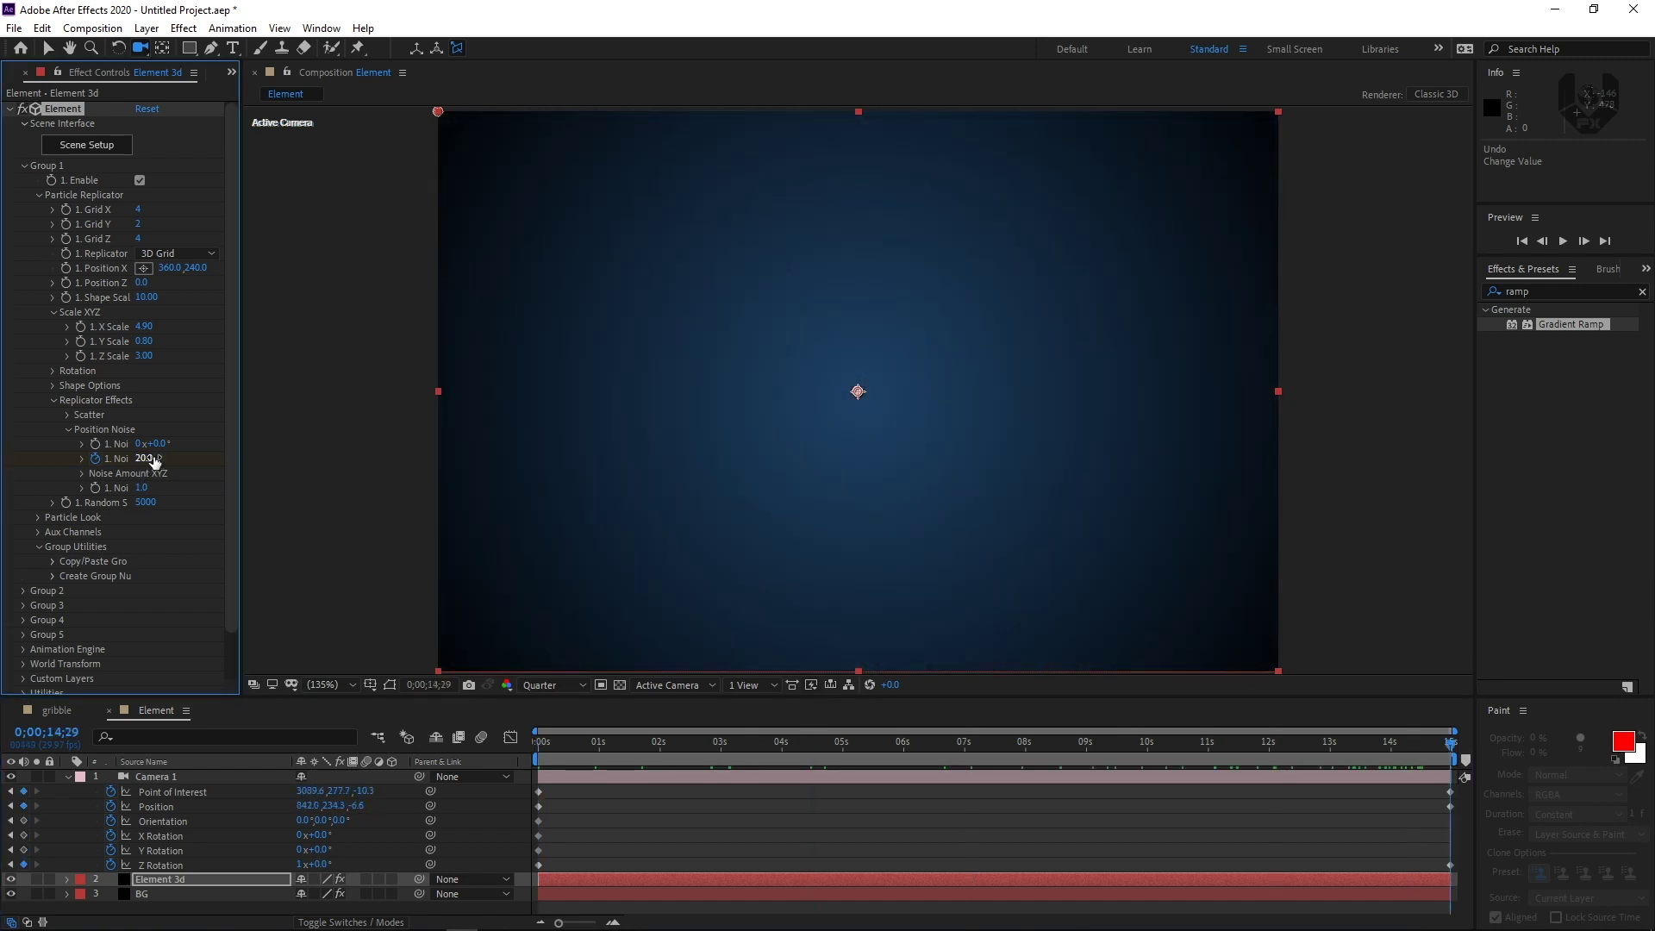
# Step: Enable Ambient Occlusion in SSAO mode in Element's render settings and return to the first frame
pyautogui.moveTo(1435, 747); pyautogui.dragTo(1371, 735)
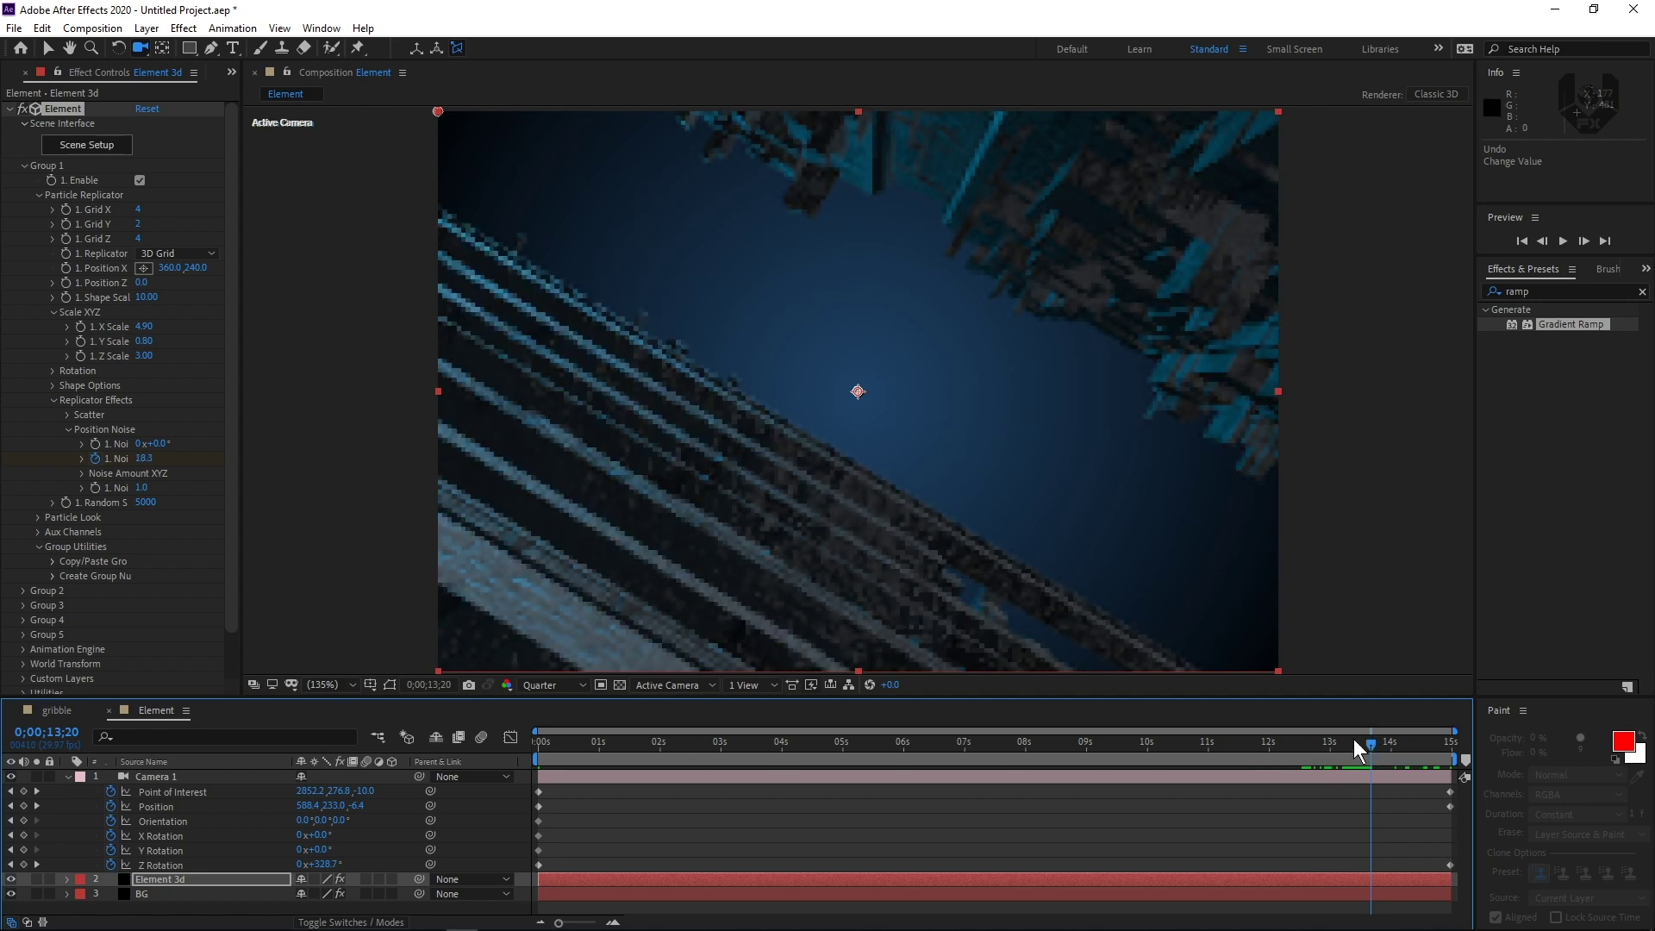
pyautogui.moveTo(1366, 742); pyautogui.dragTo(1406, 760)
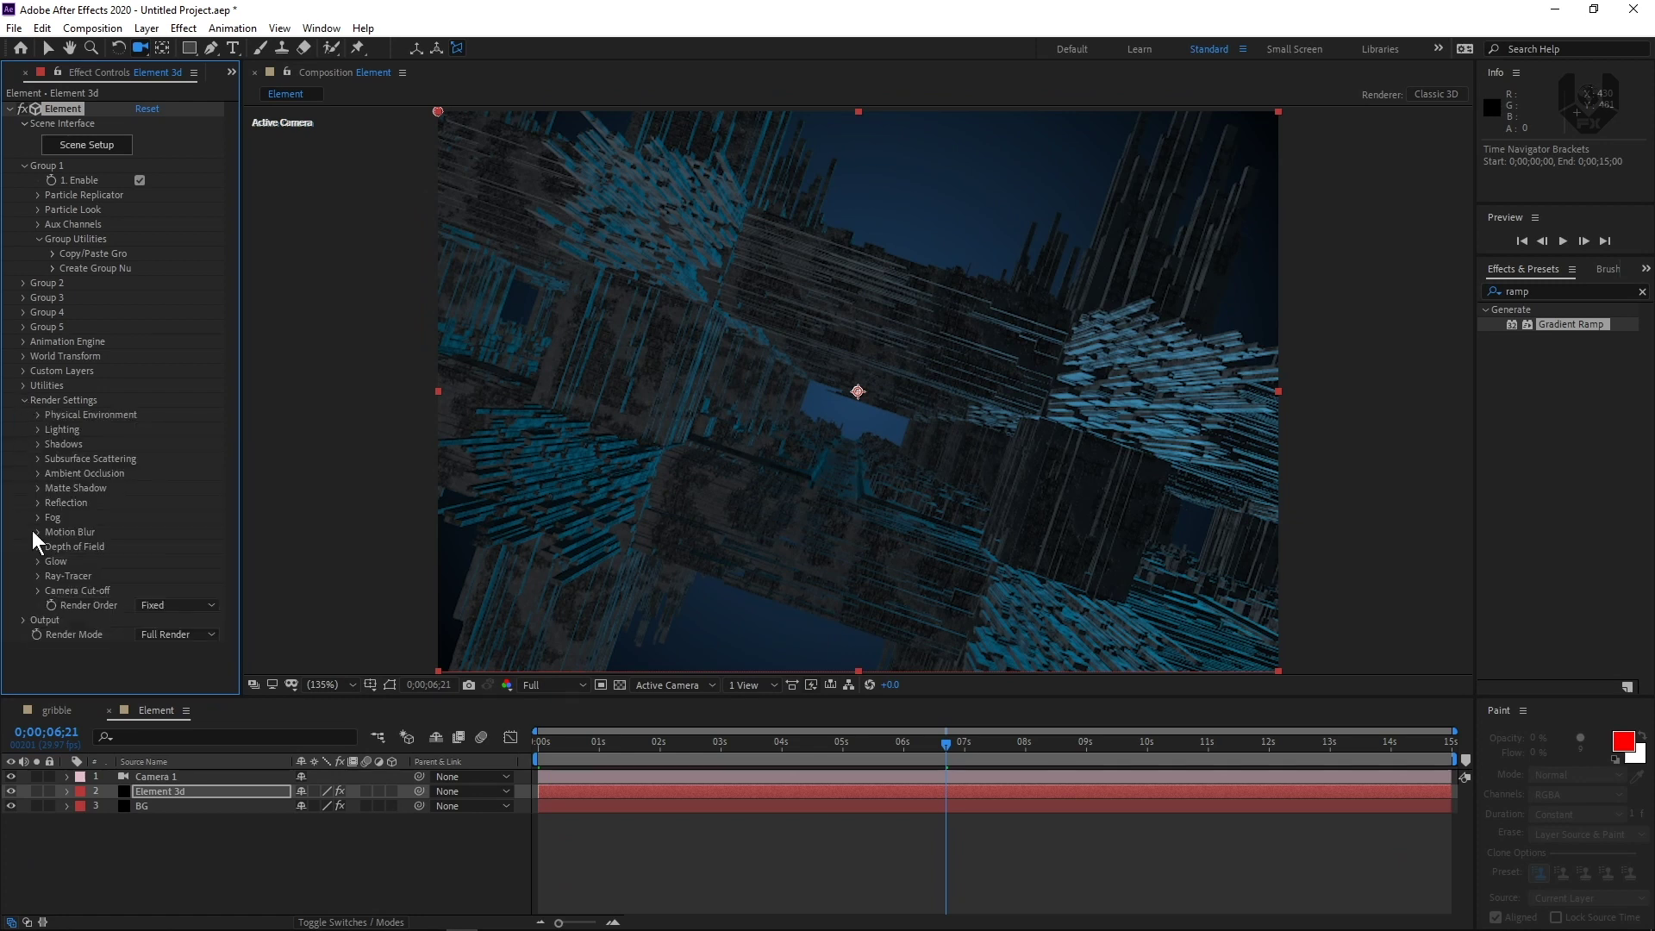
pyautogui.click(38, 473)
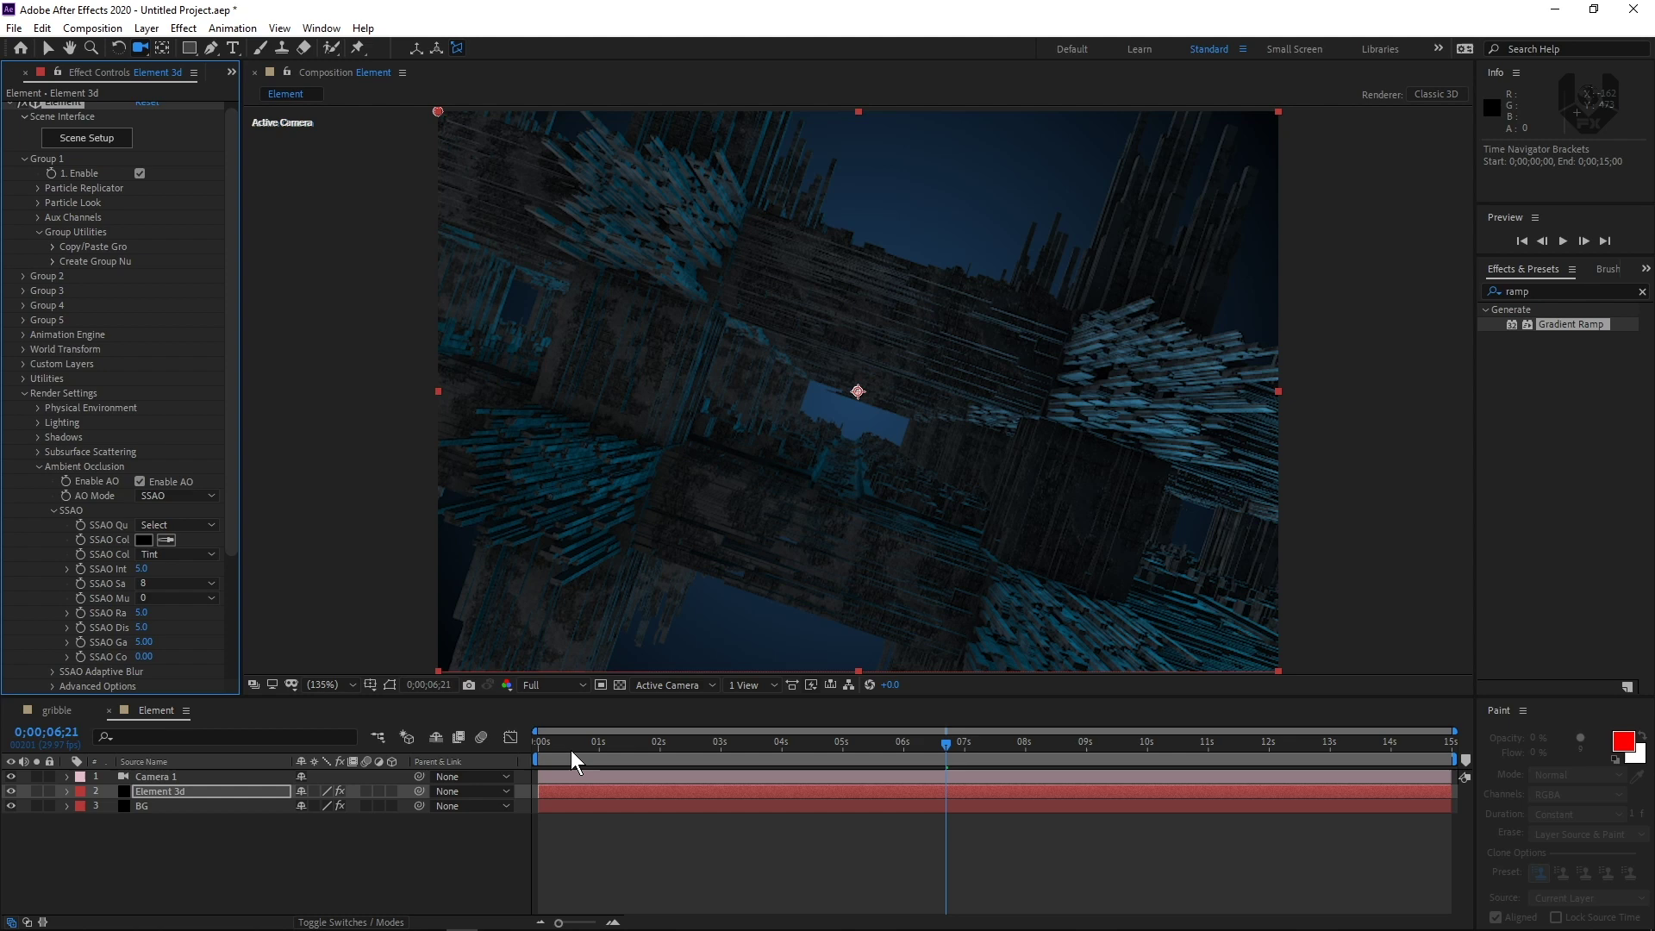
pyautogui.moveTo(571, 750); pyautogui.dragTo(496, 746)
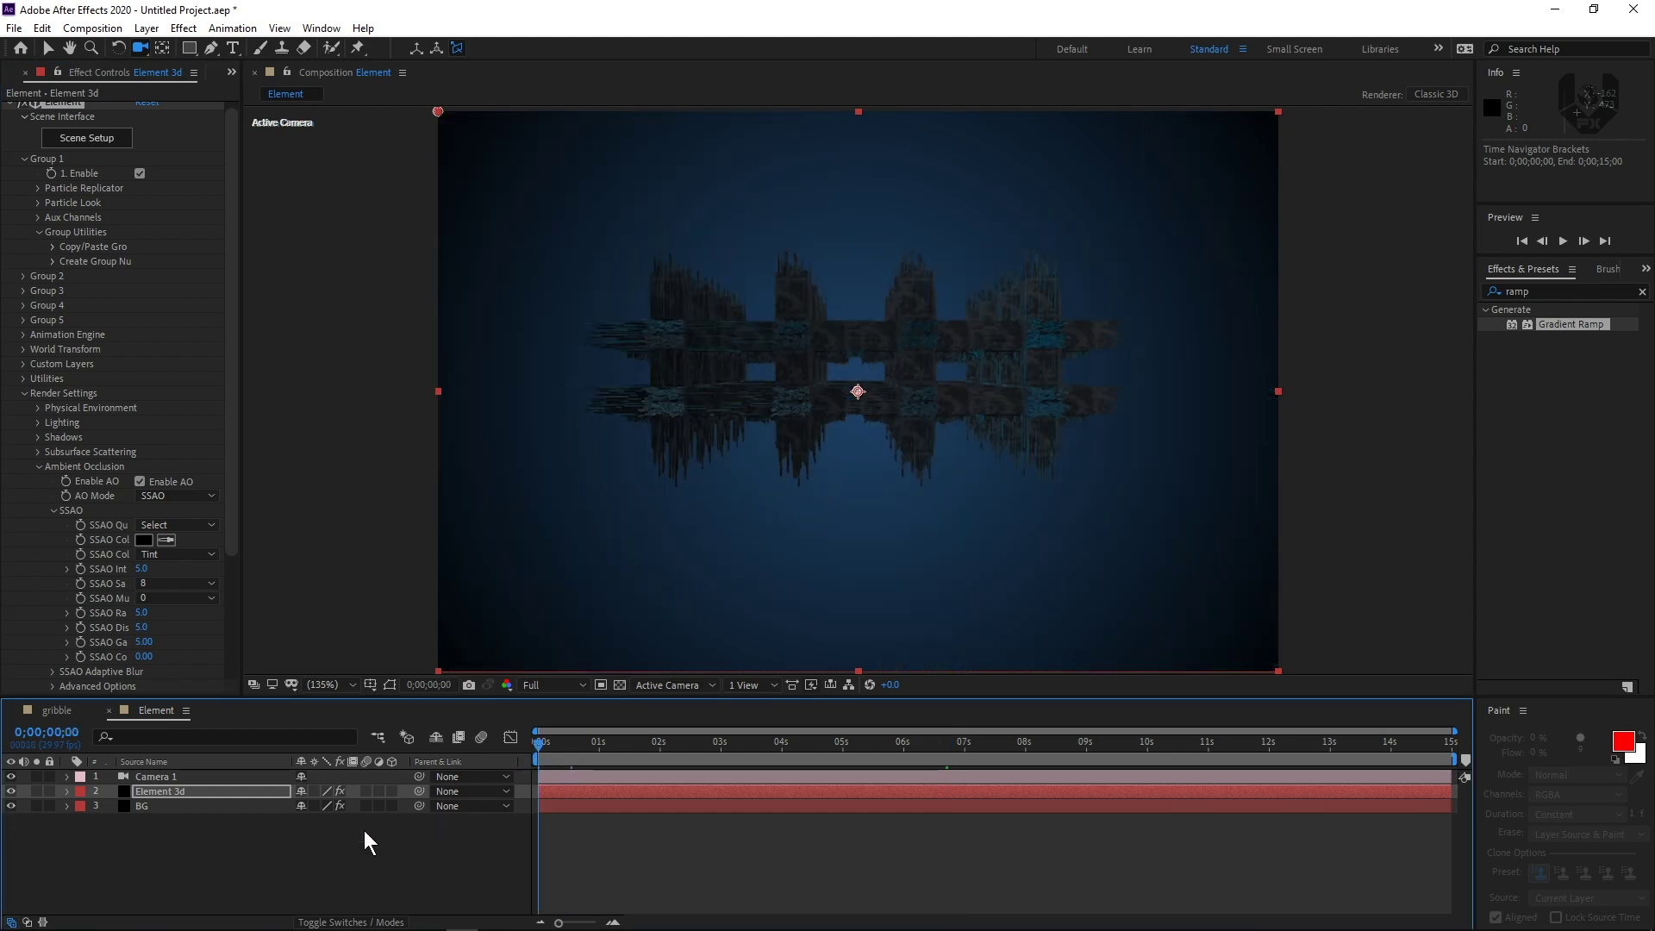
# Step: Add a new two-node camera named FAKE CAM to the Element composition and hide Camera 1
pyautogui.rightClick(205, 861)
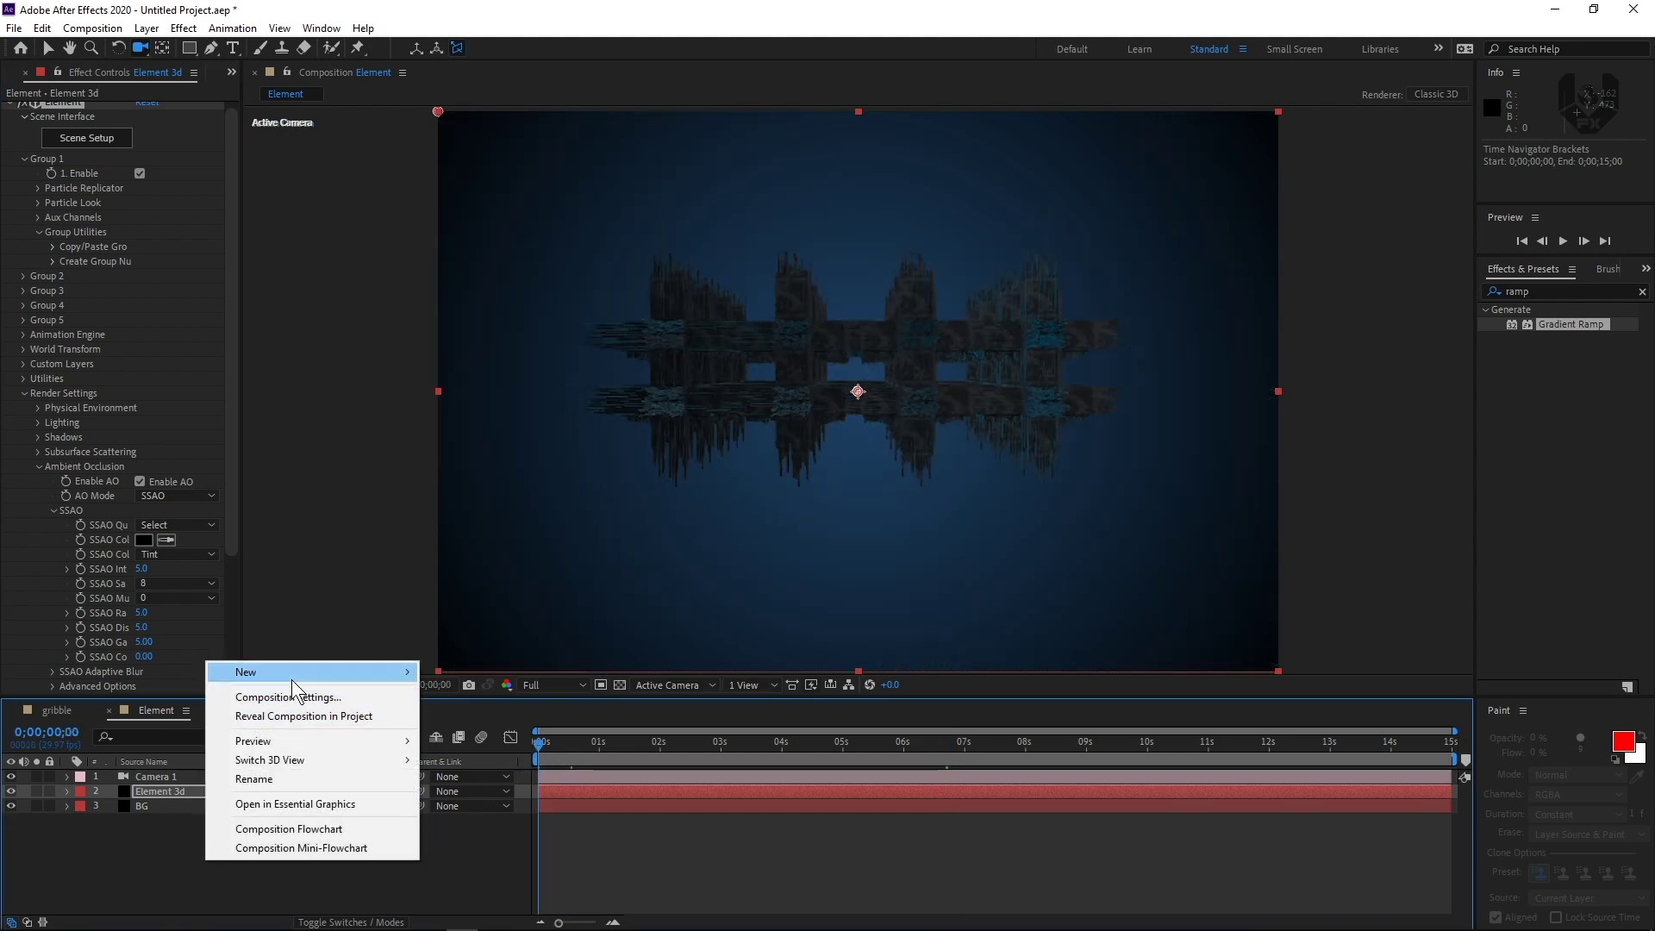
pyautogui.moveTo(291, 674)
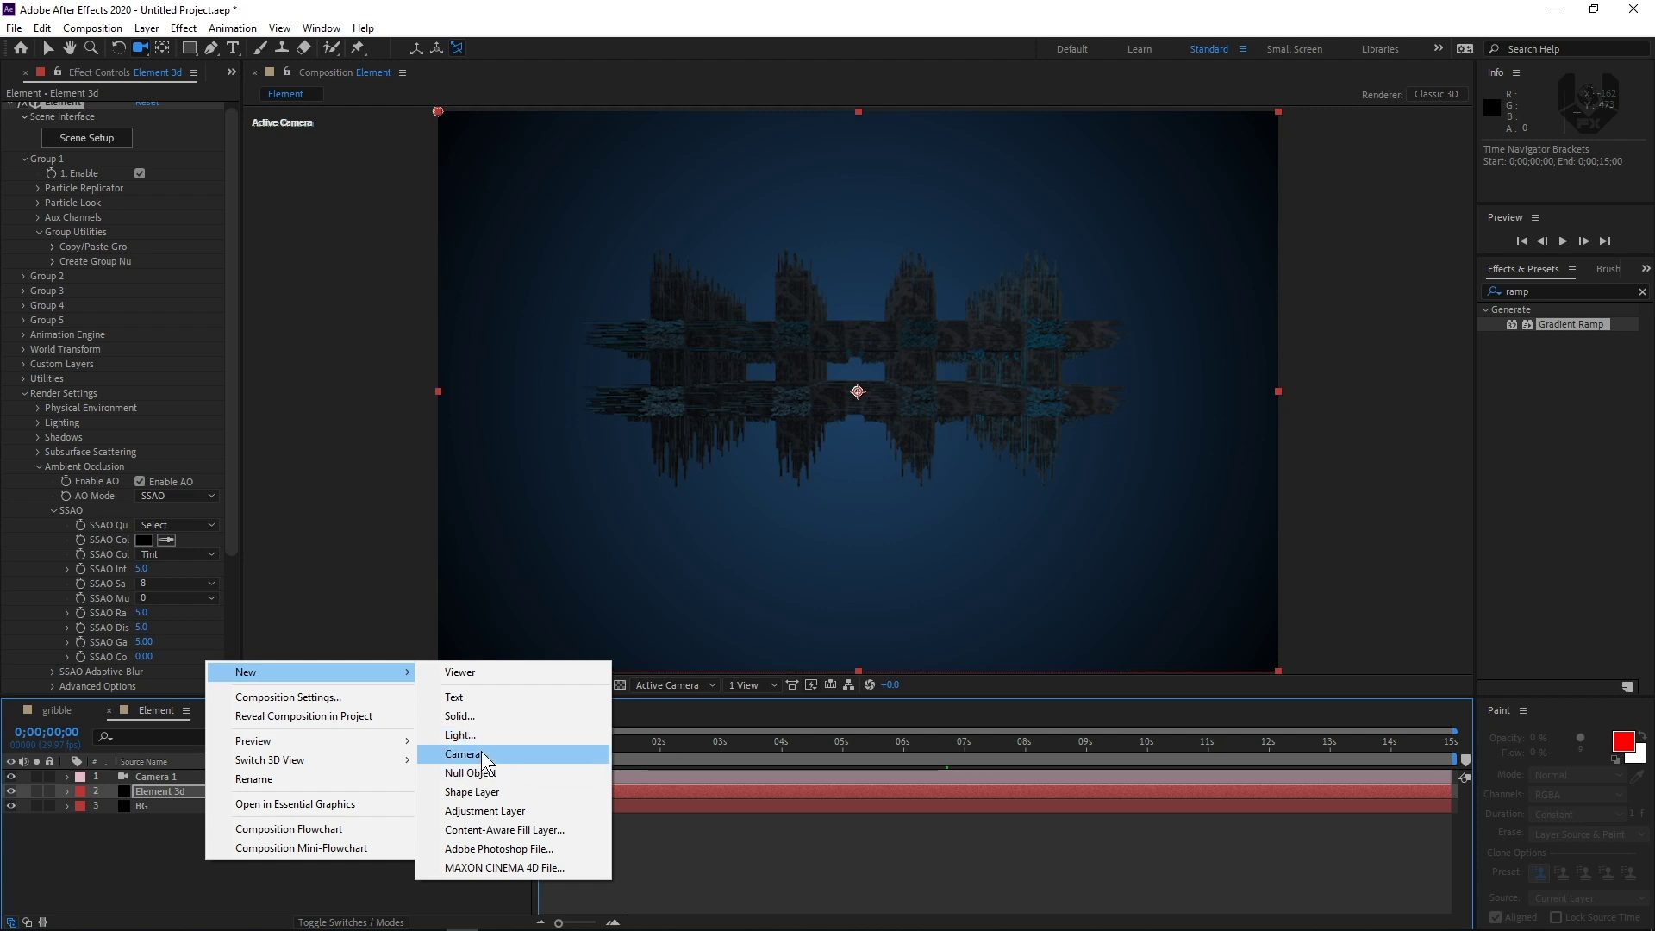
pyautogui.click(481, 753)
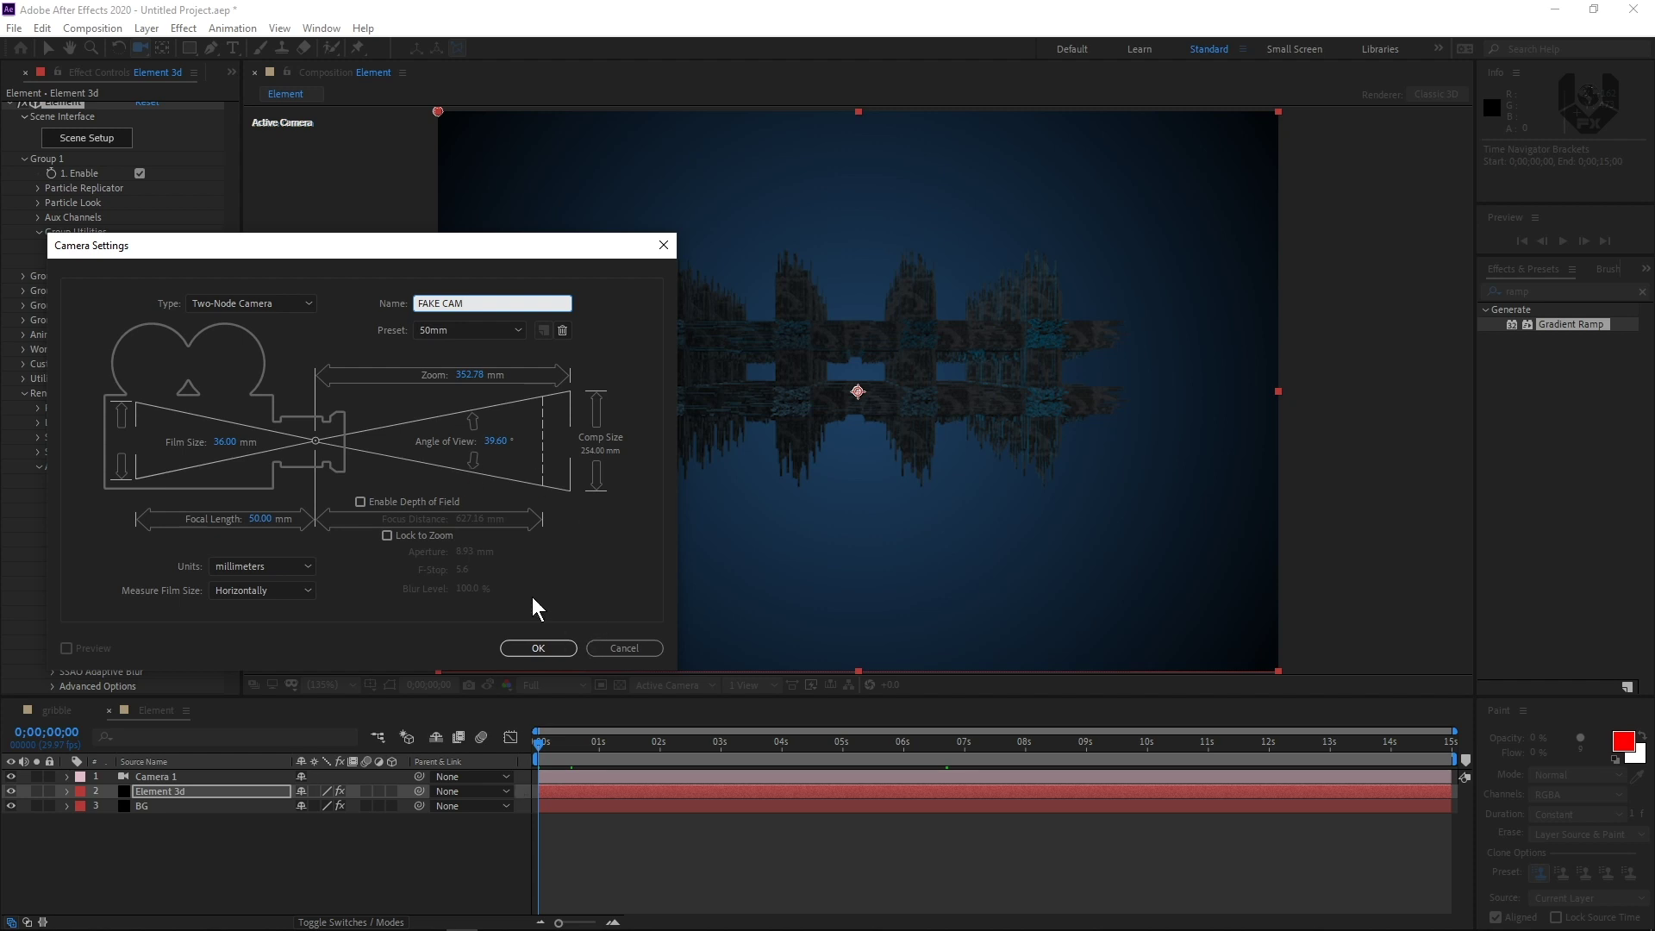
pyautogui.click(463, 333)
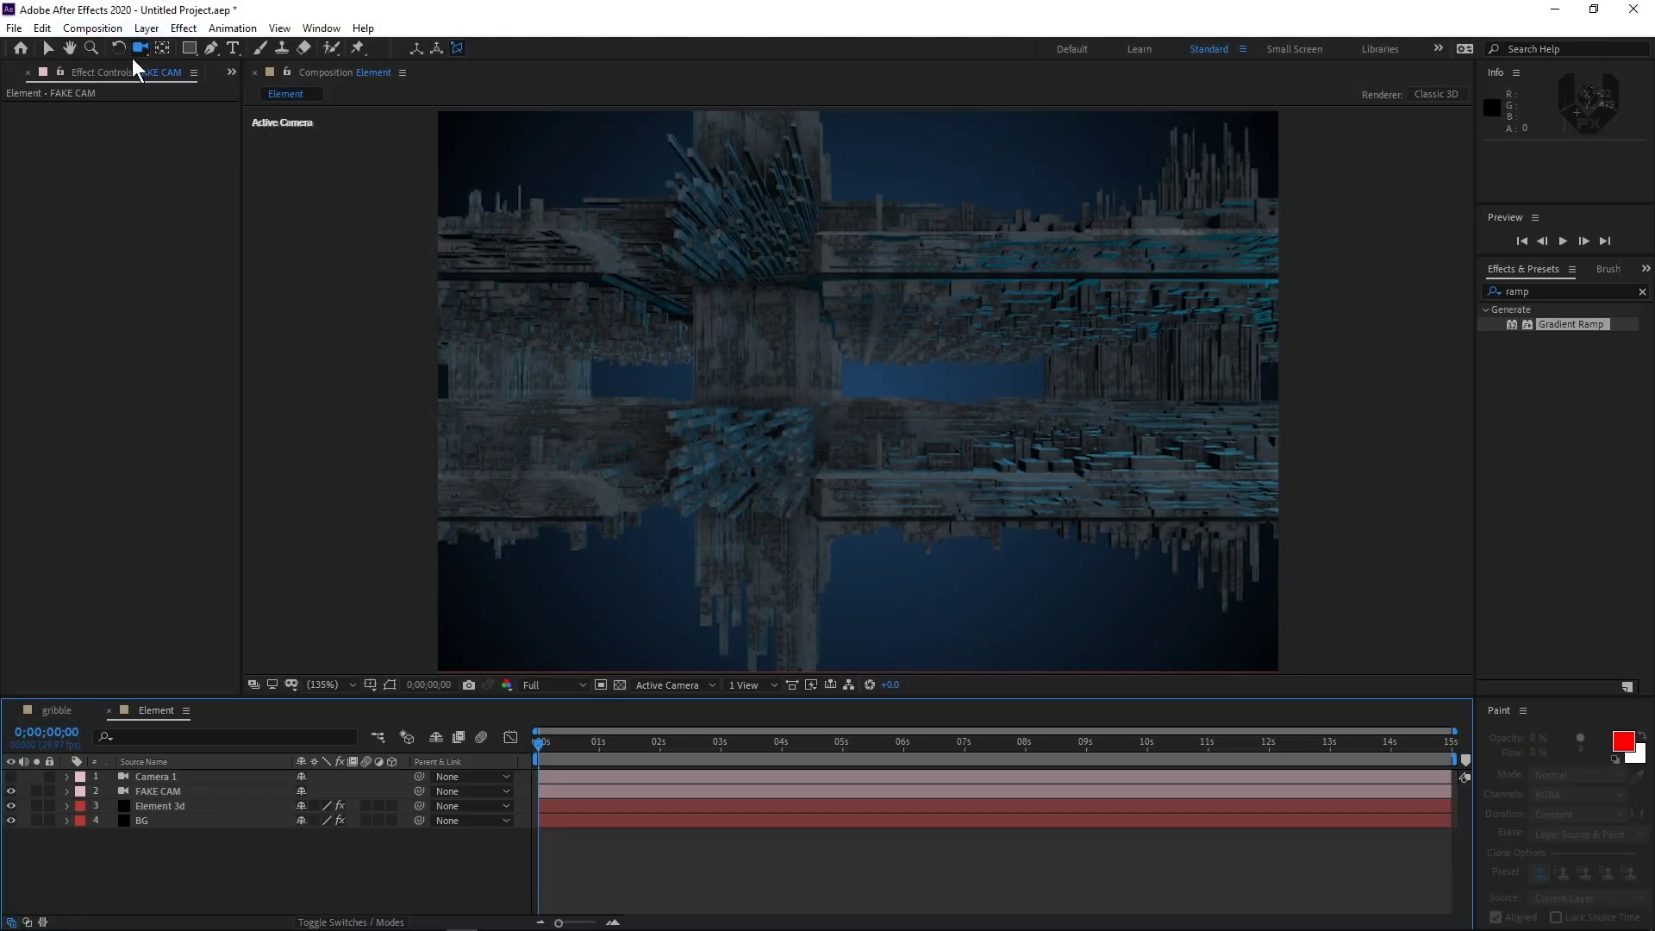
# Step: Orbit FAKE CAM to an angled overview of the whole grid and place its layer above Camera 1
pyautogui.moveTo(919, 323); pyautogui.dragTo(956, 431)
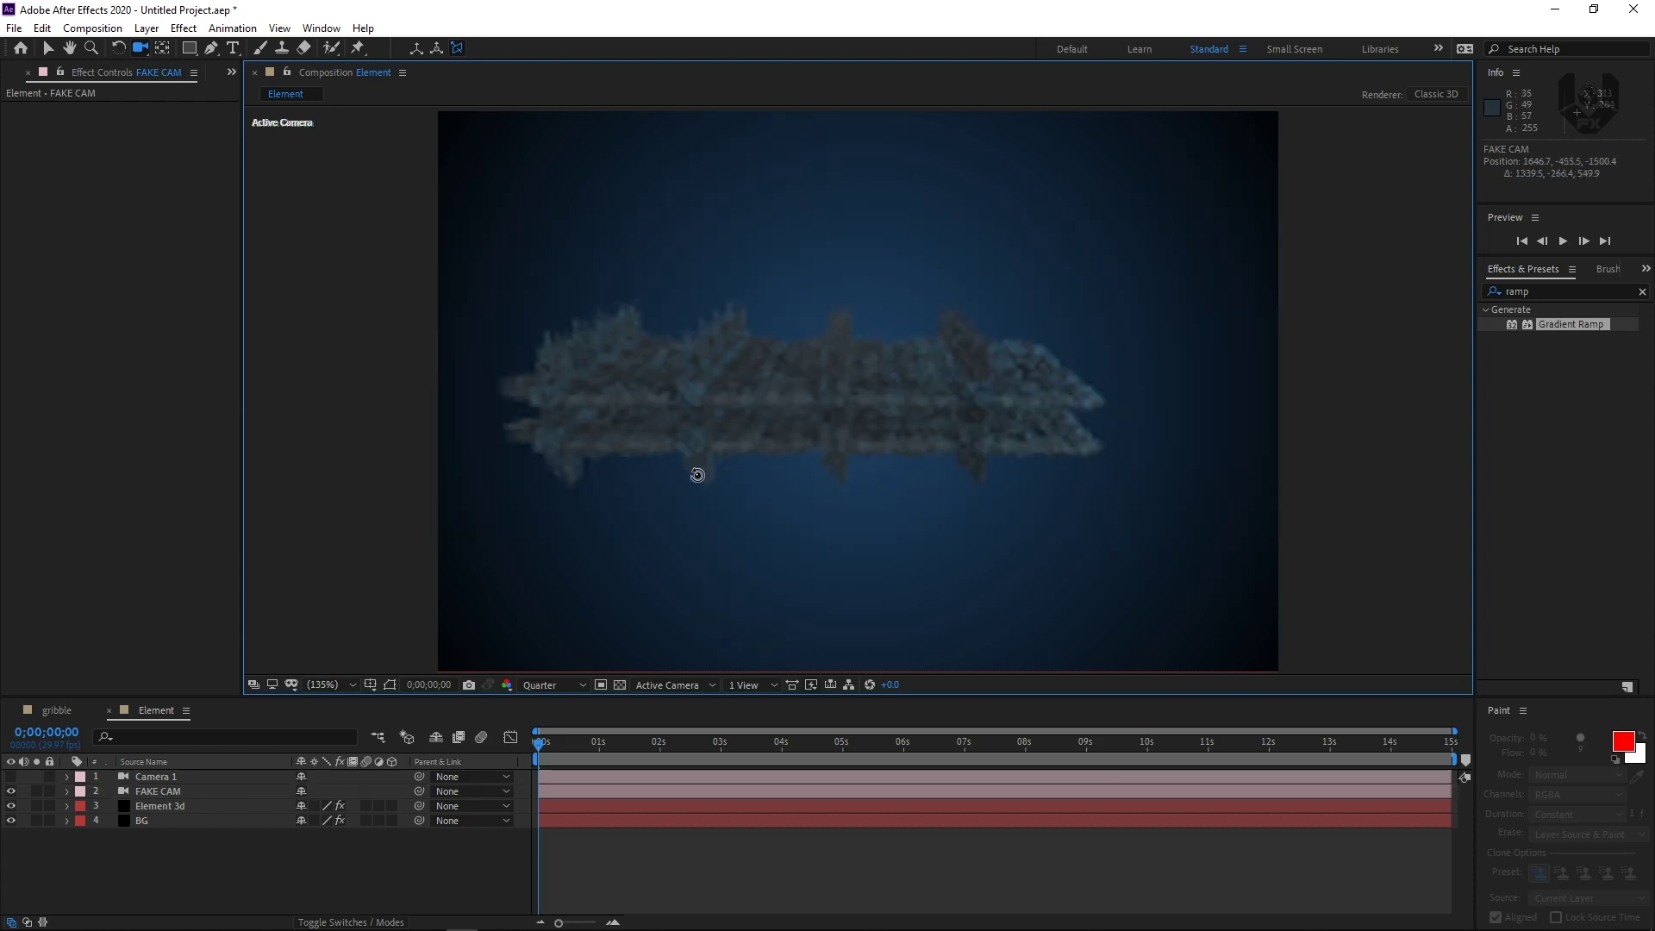
pyautogui.moveTo(698, 474); pyautogui.dragTo(1085, 442)
pyautogui.moveTo(155, 791); pyautogui.dragTo(155, 774)
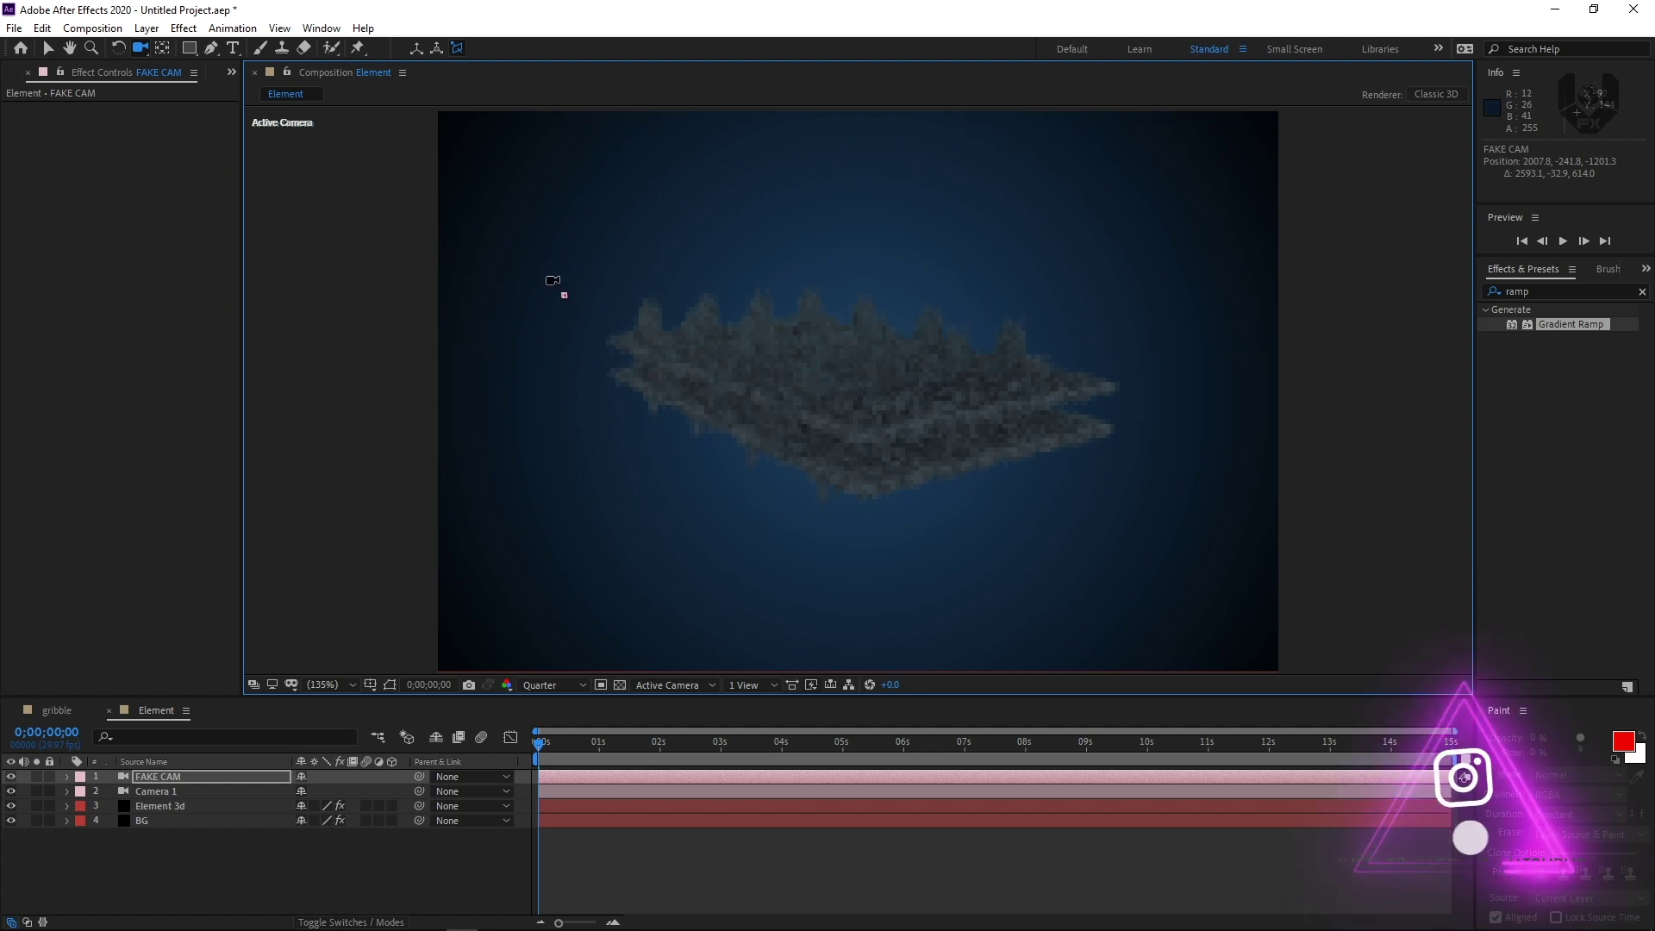
# Step: Start a new light in the Element composition with its type set to Ambient
pyautogui.rightClick(158, 893)
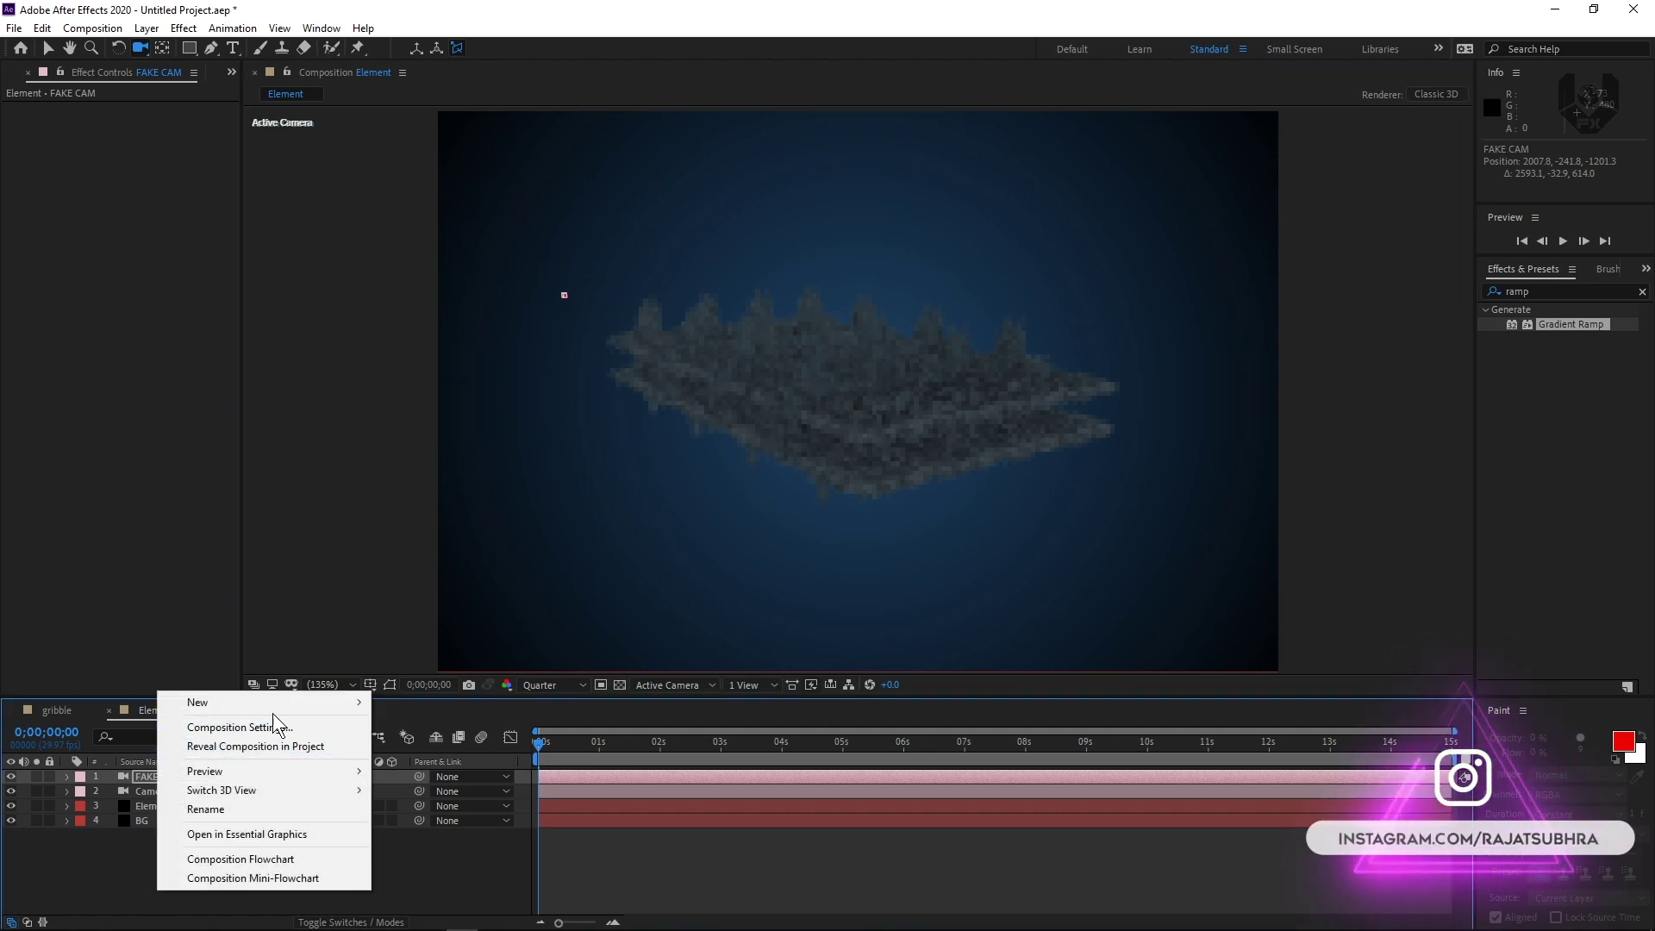
pyautogui.moveTo(274, 703)
pyautogui.click(452, 769)
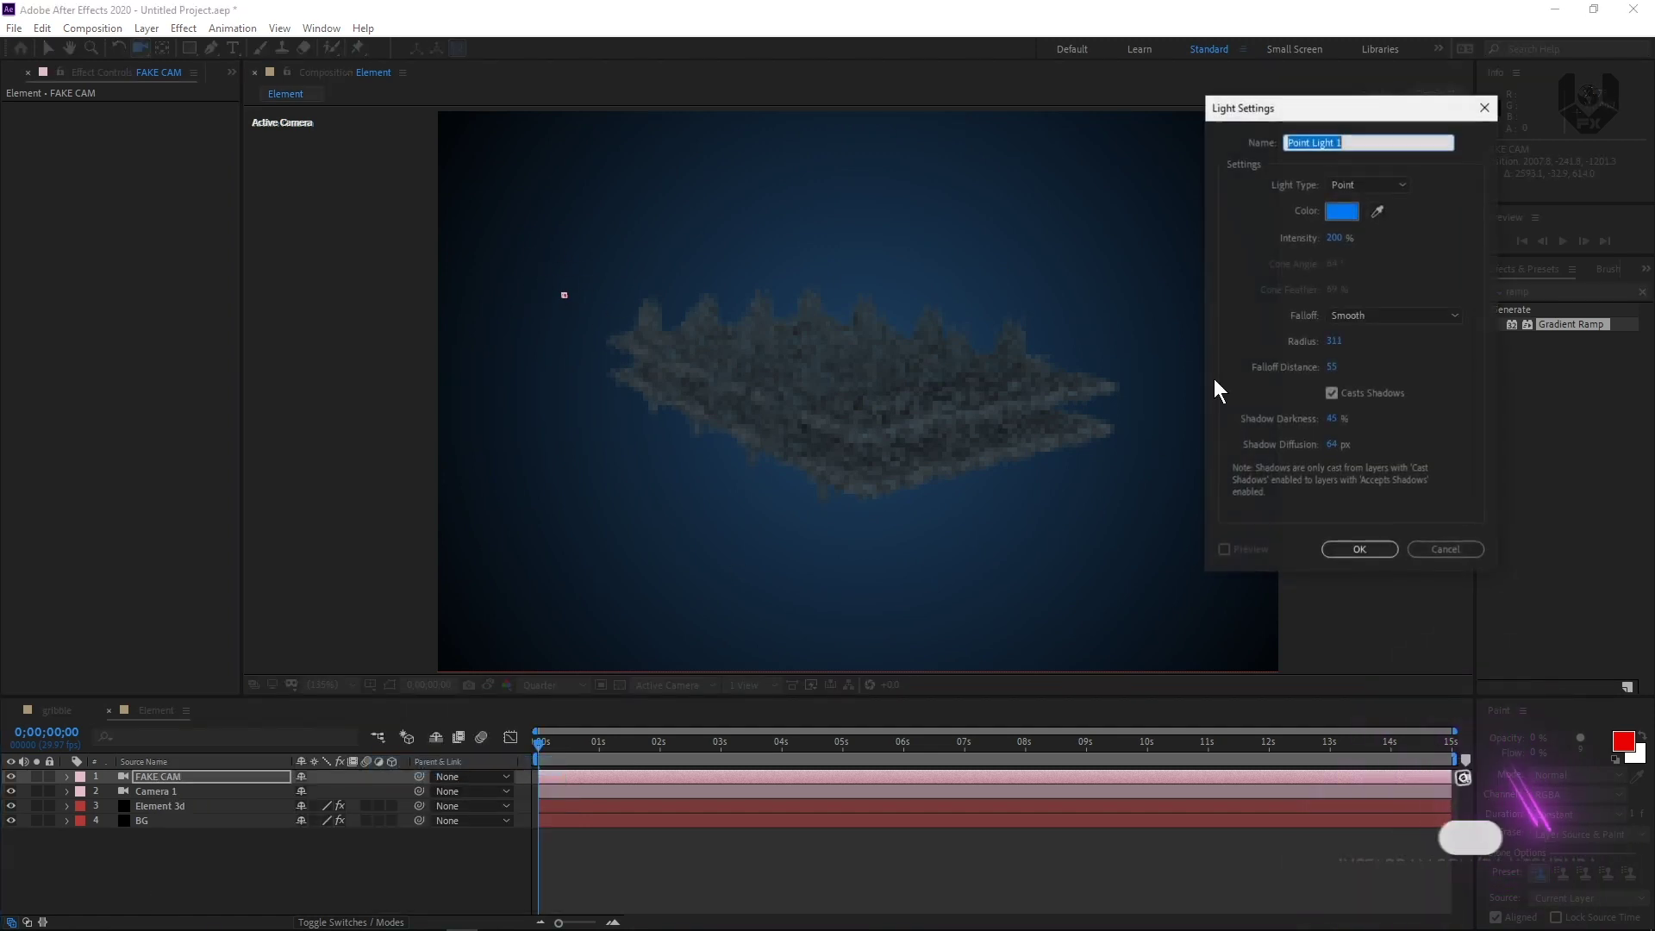
pyautogui.click(1345, 185)
pyautogui.click(1367, 253)
# Step: Give the ambient light the pale blue colour A6DFFF and an intensity of 100%, and create it
pyautogui.click(1341, 211)
pyautogui.moveTo(380, 384); pyautogui.dragTo(388, 401)
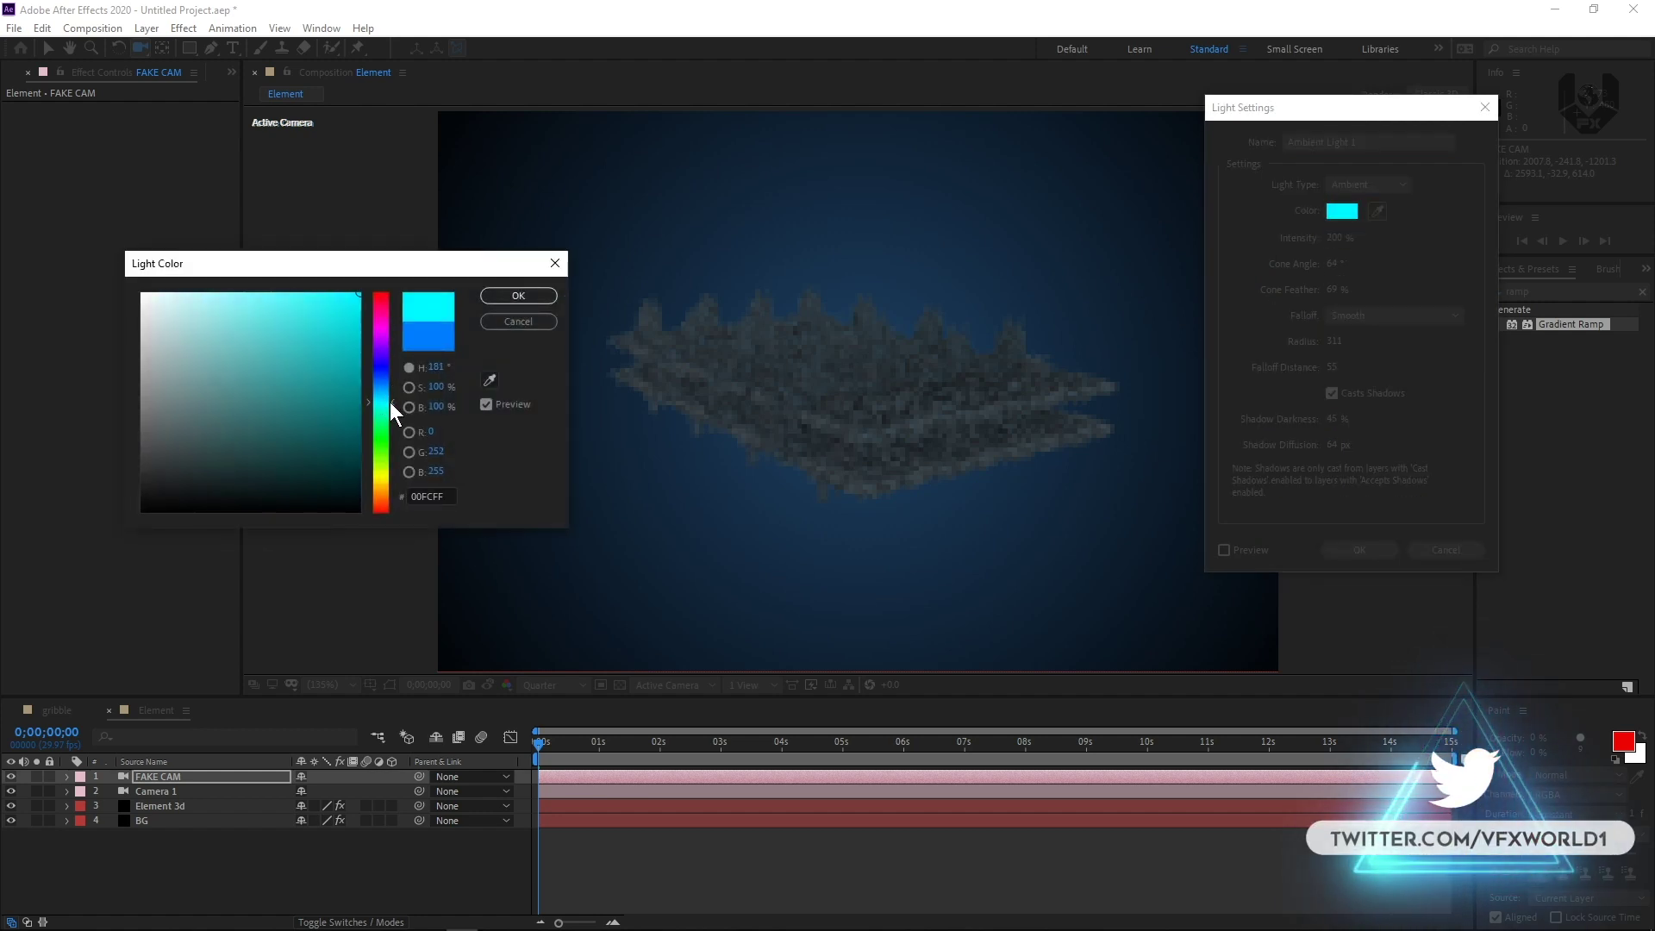
pyautogui.click(382, 390)
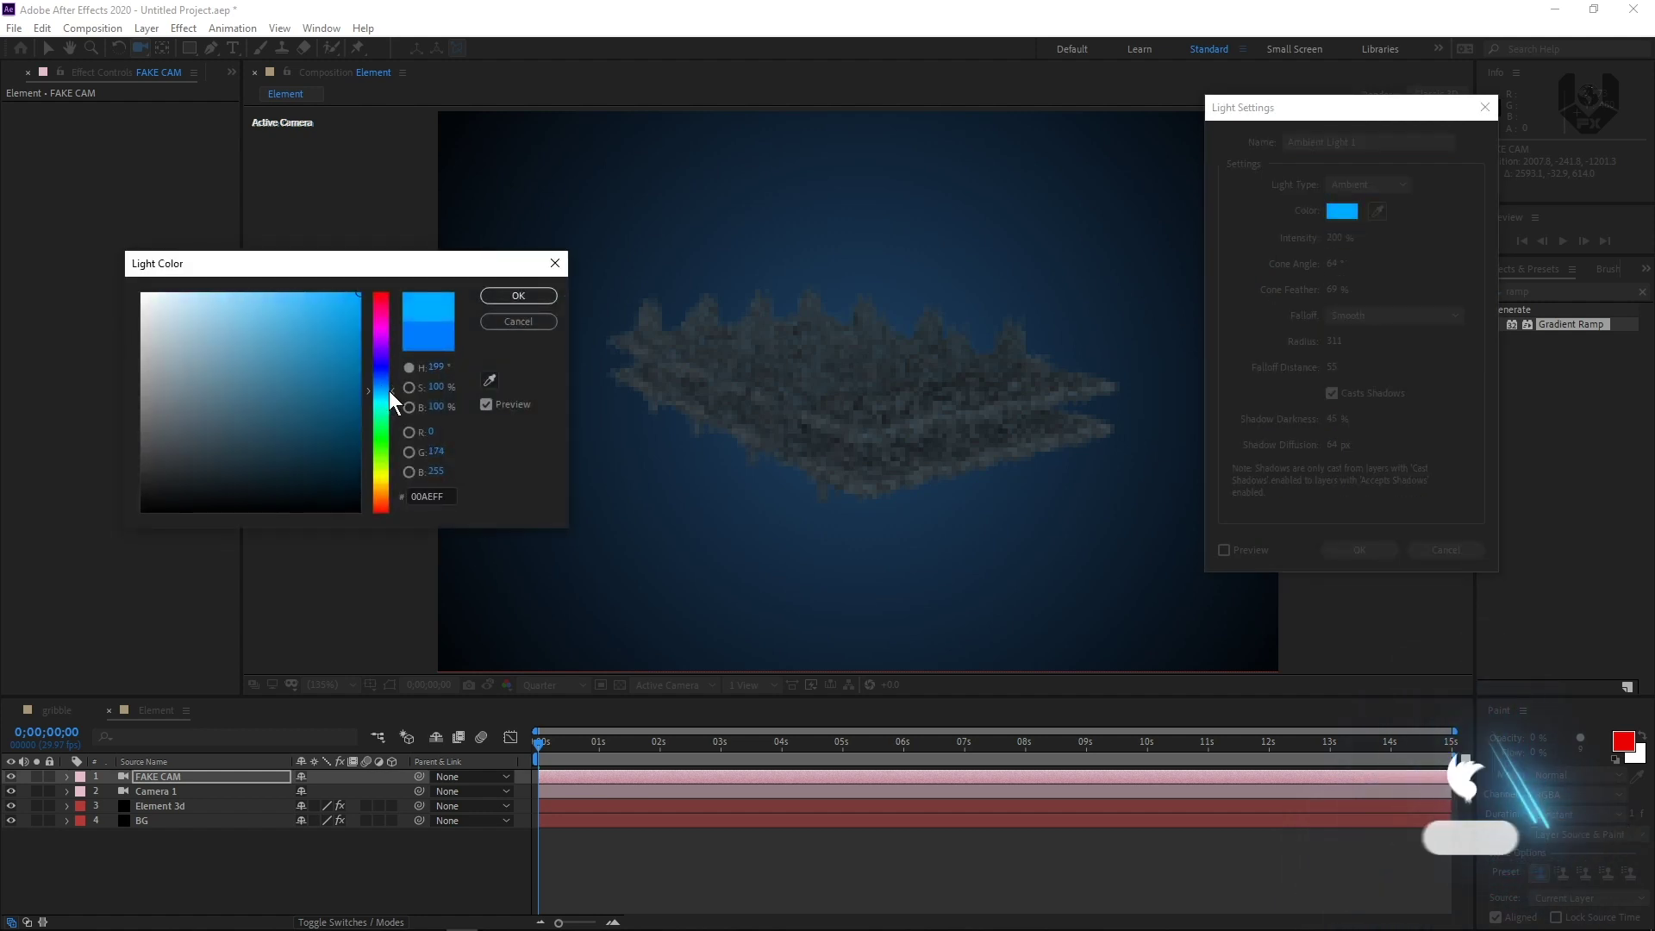
pyautogui.click(222, 287)
pyautogui.click(518, 296)
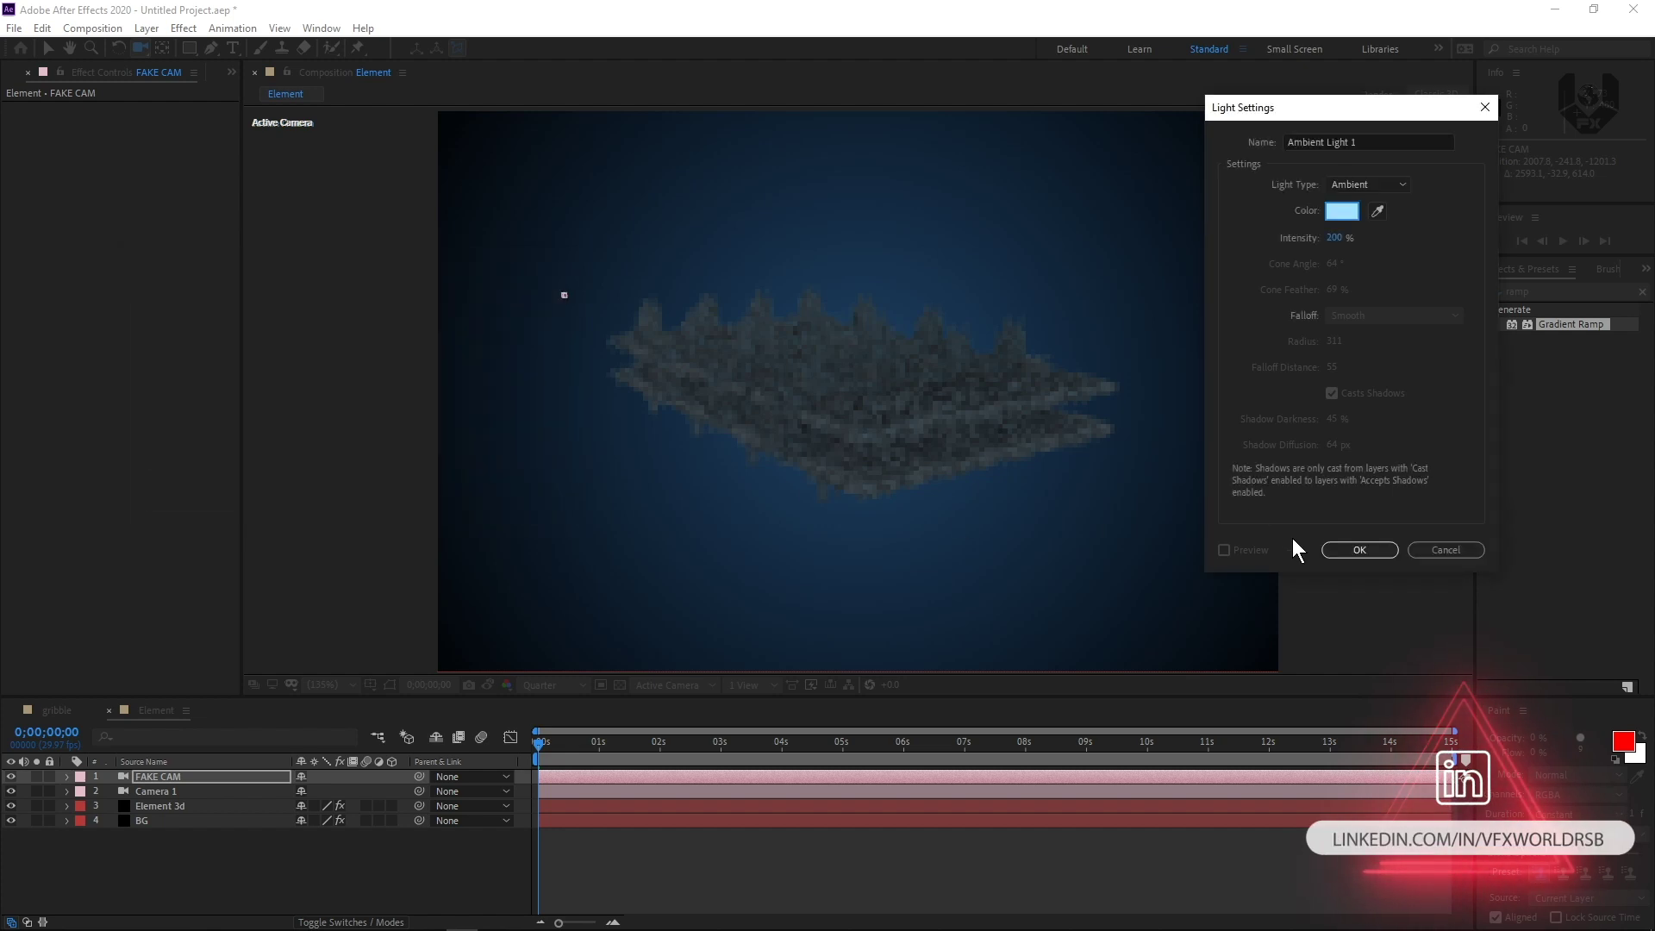
pyautogui.click(1335, 238)
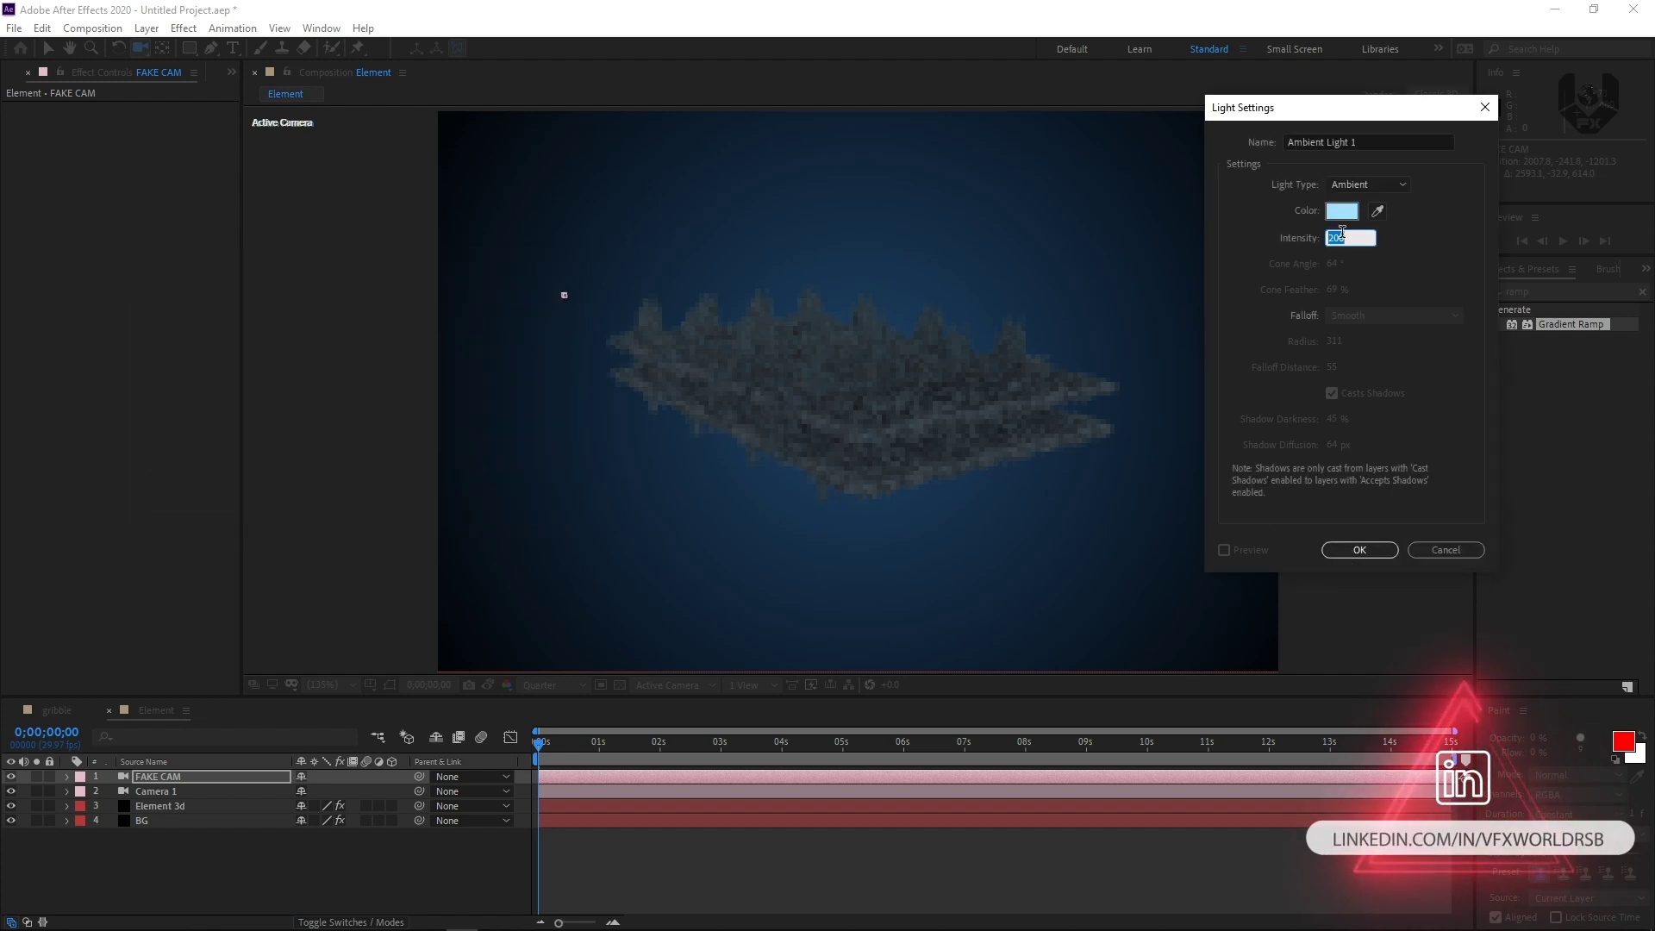
pyautogui.write('1')
pyautogui.press('Return')
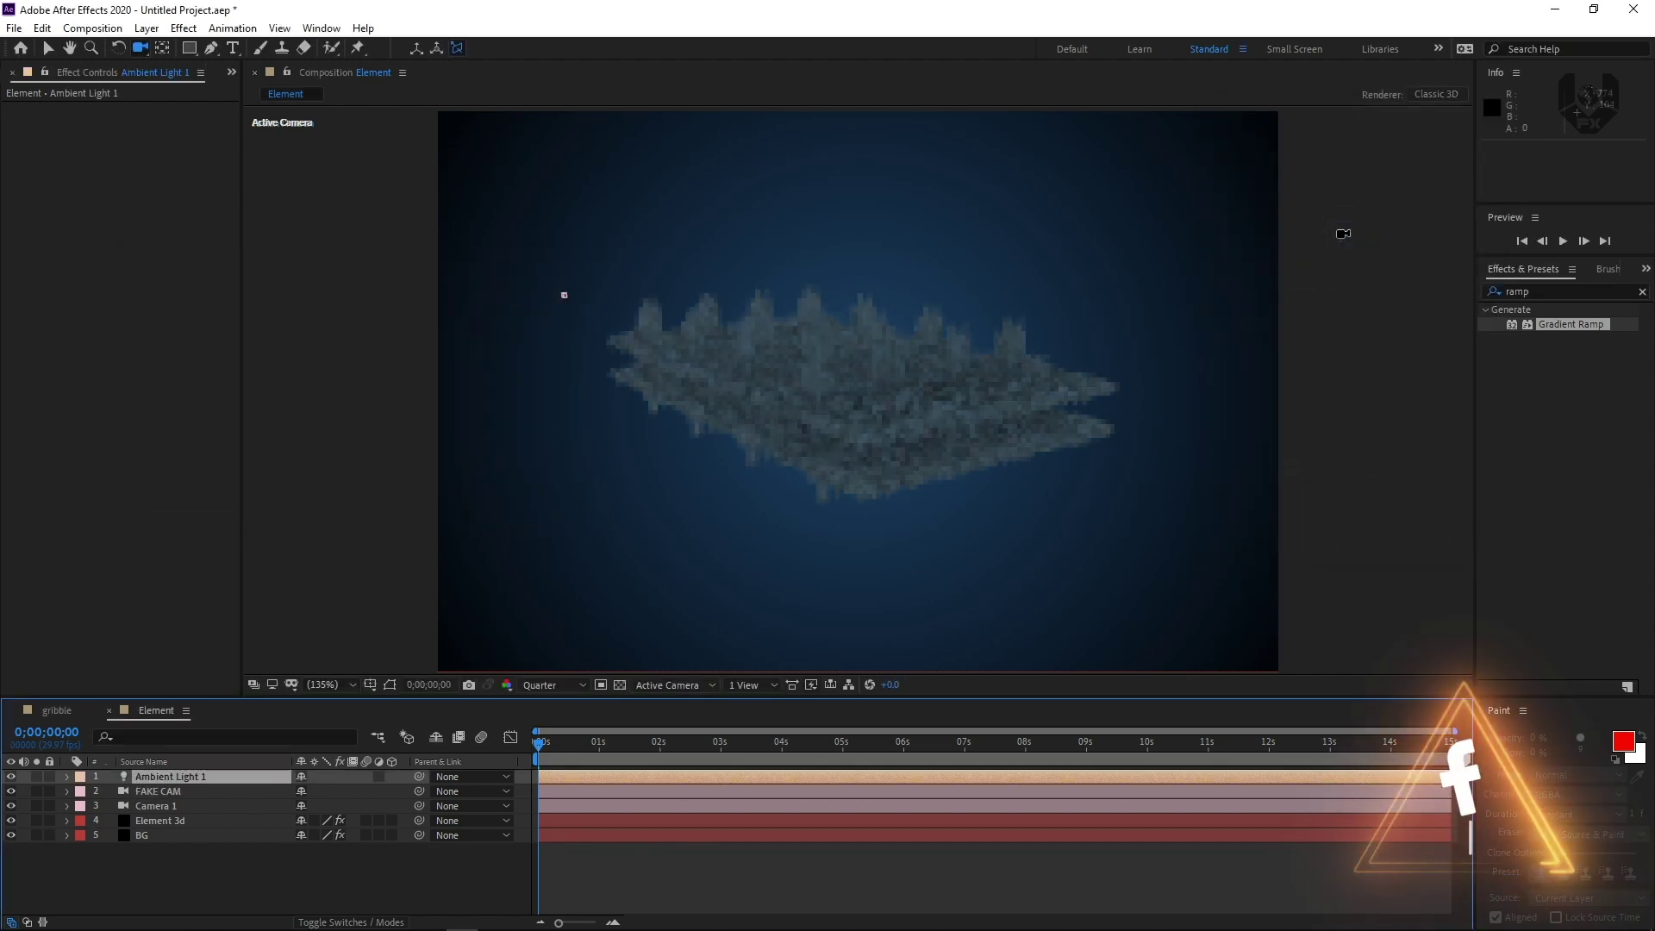
# Step: Hide FAKE CAM, set the preview resolution to Full and check the lit grid at 0;00;06;16
pyautogui.click(10, 791)
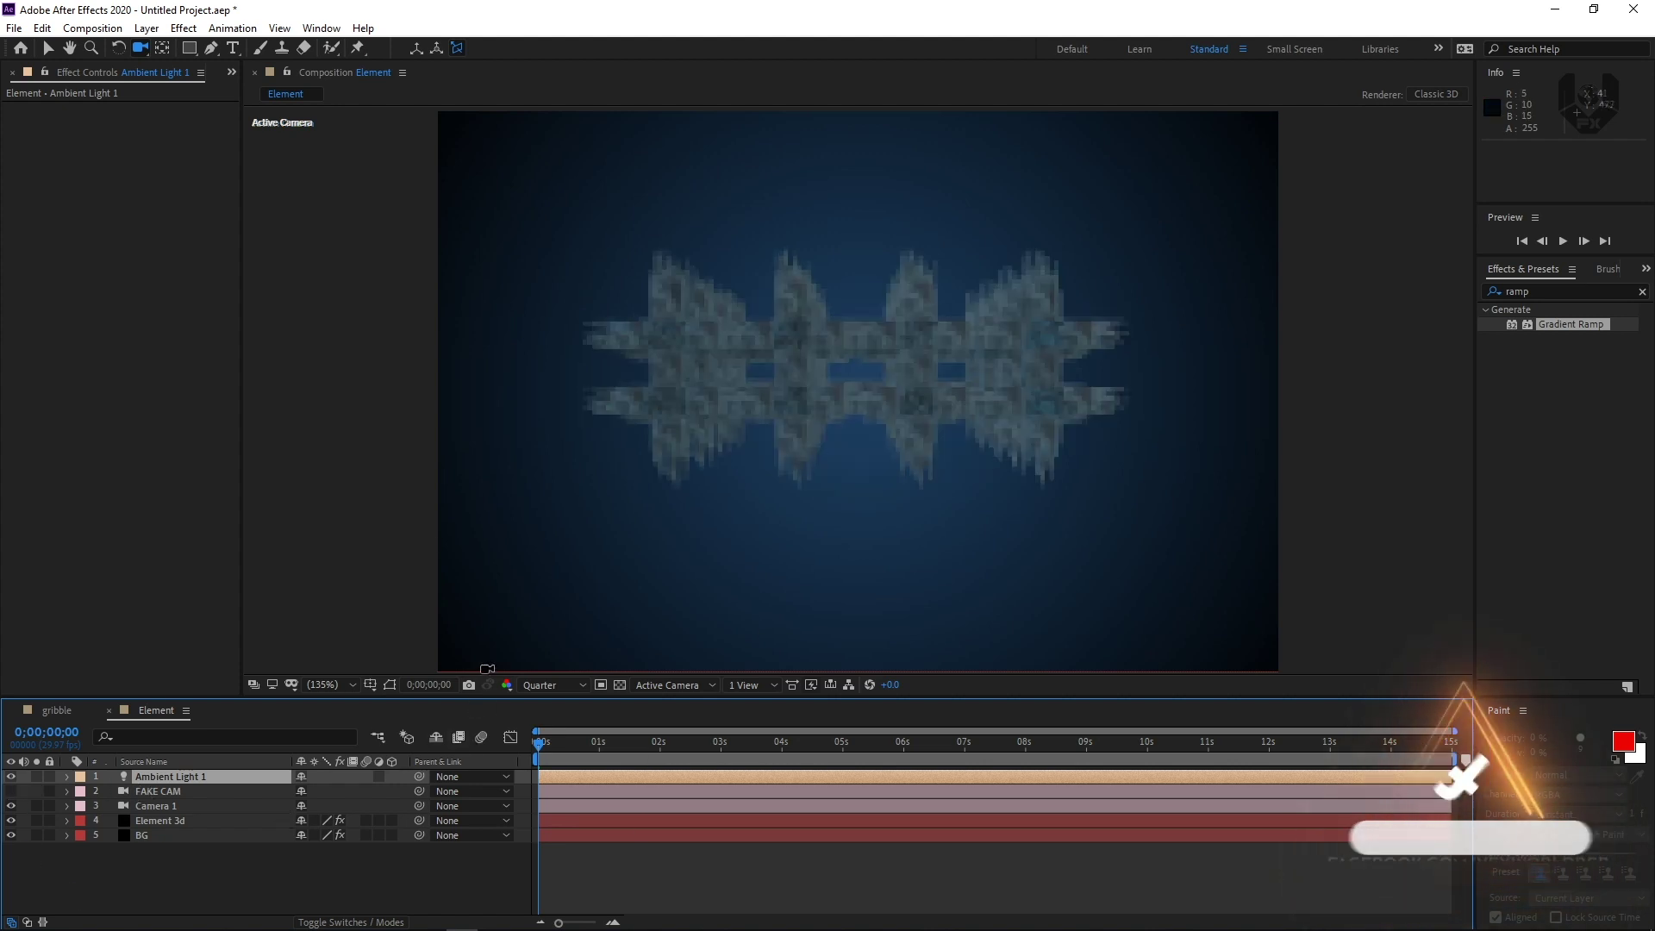
pyautogui.click(552, 685)
pyautogui.click(556, 726)
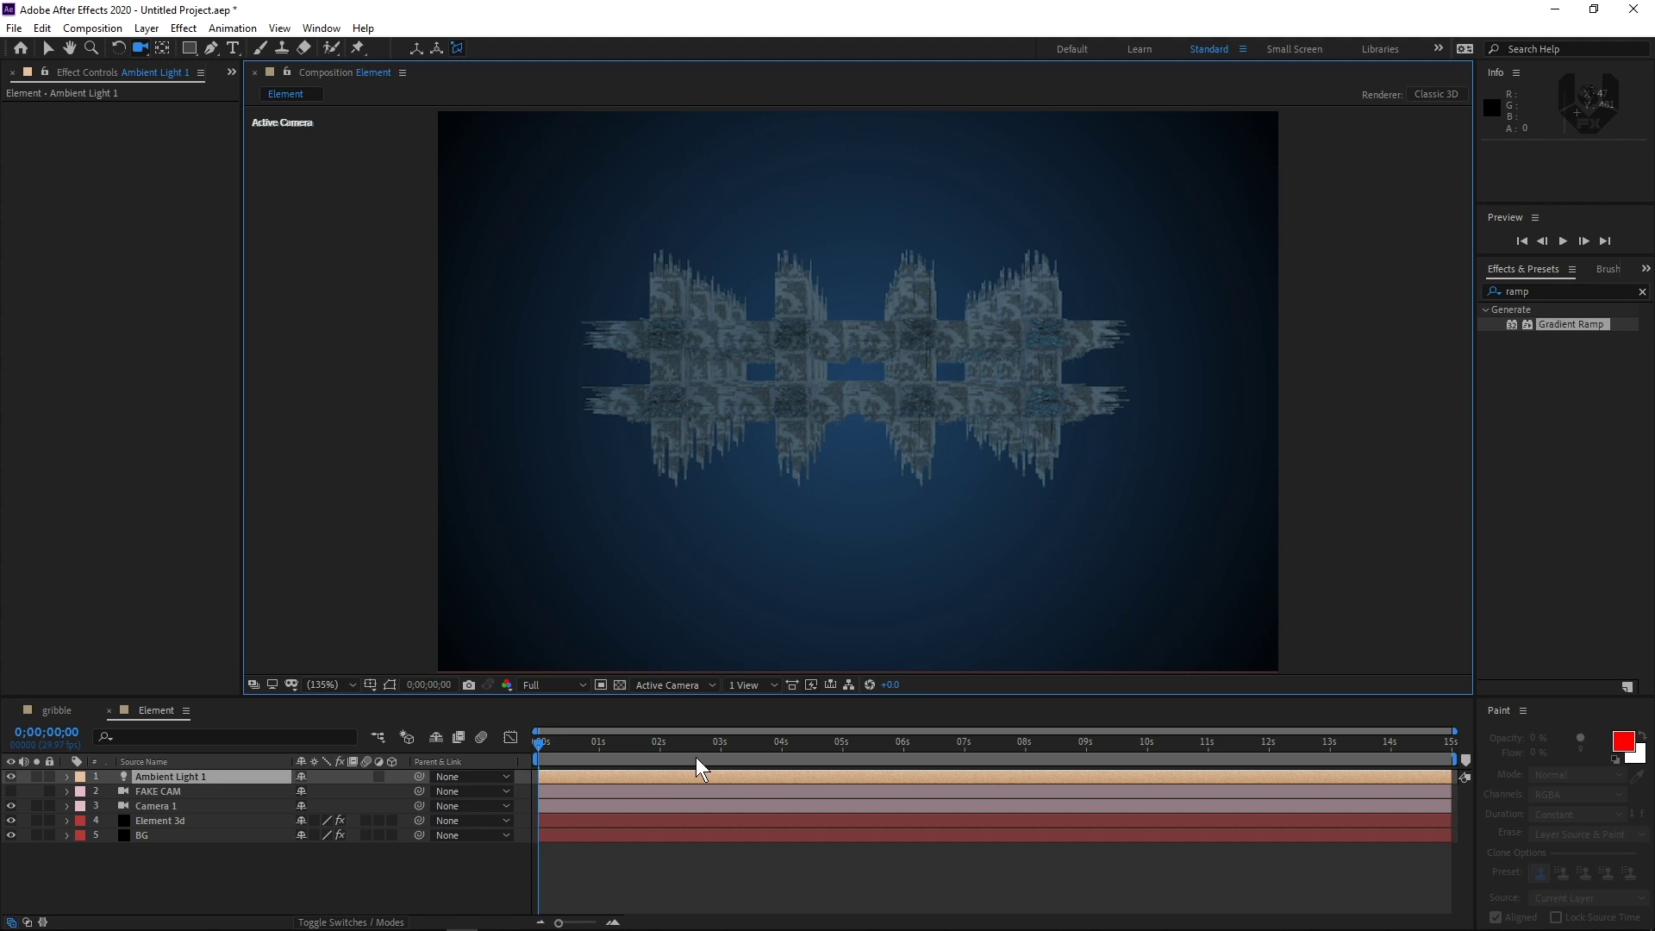
pyautogui.moveTo(722, 757); pyautogui.dragTo(934, 750)
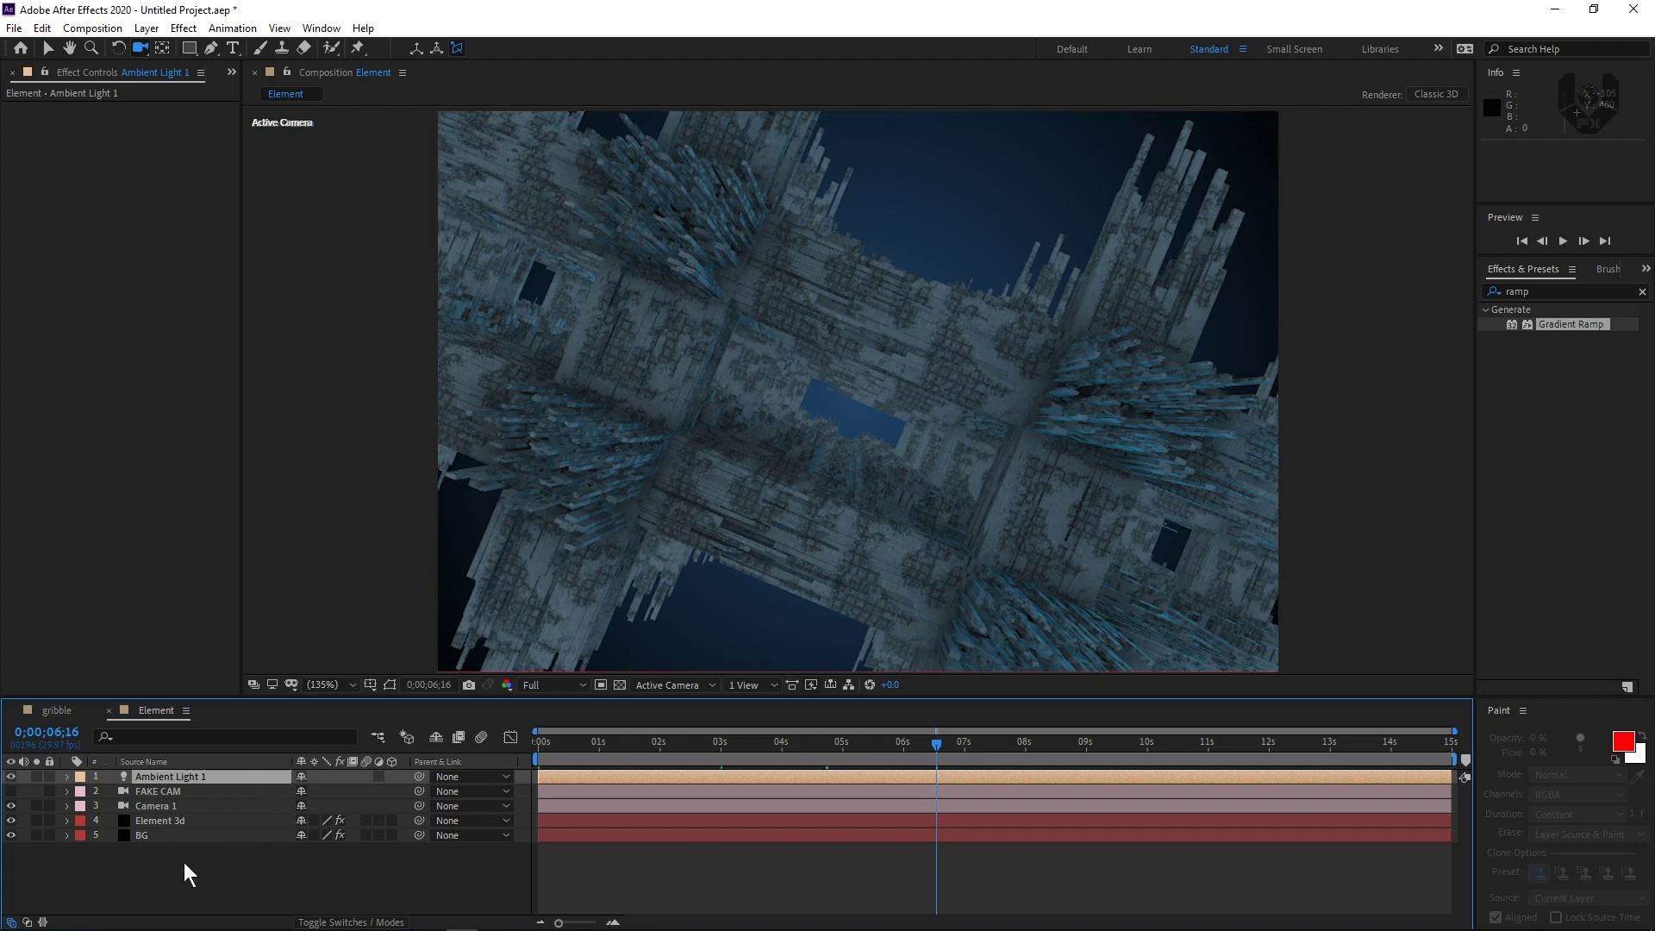
# Step: Set Add Lighting to Underwater in the lighting render settings of the Element 3d layer
pyautogui.click(172, 822)
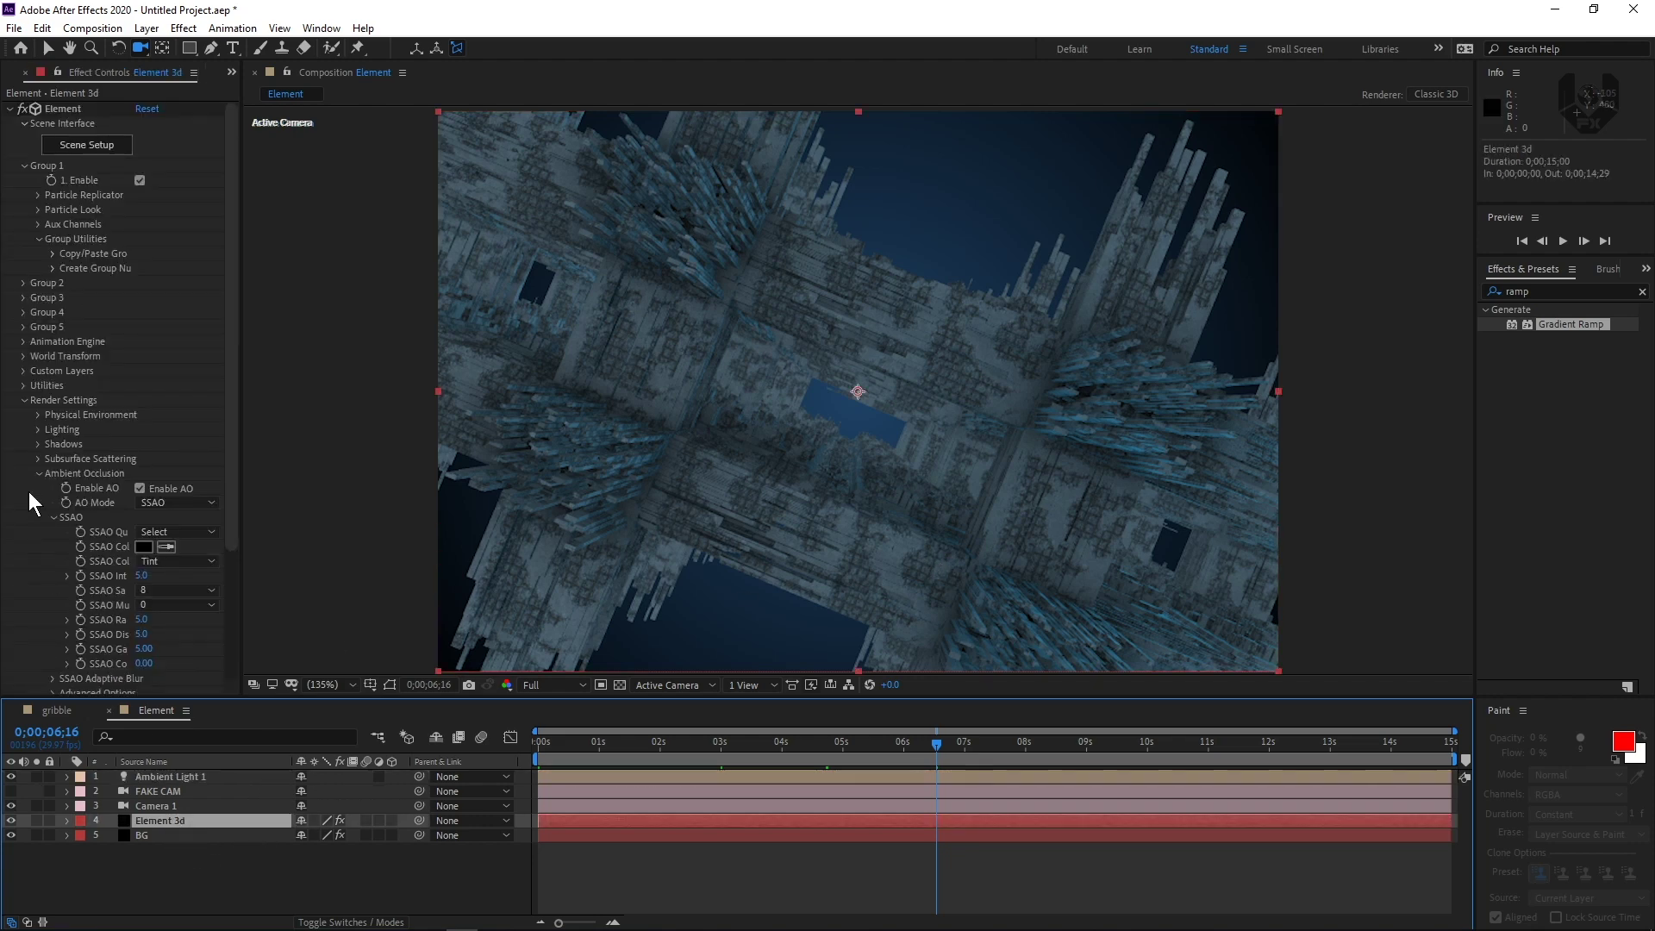
pyautogui.click(40, 429)
pyautogui.click(176, 474)
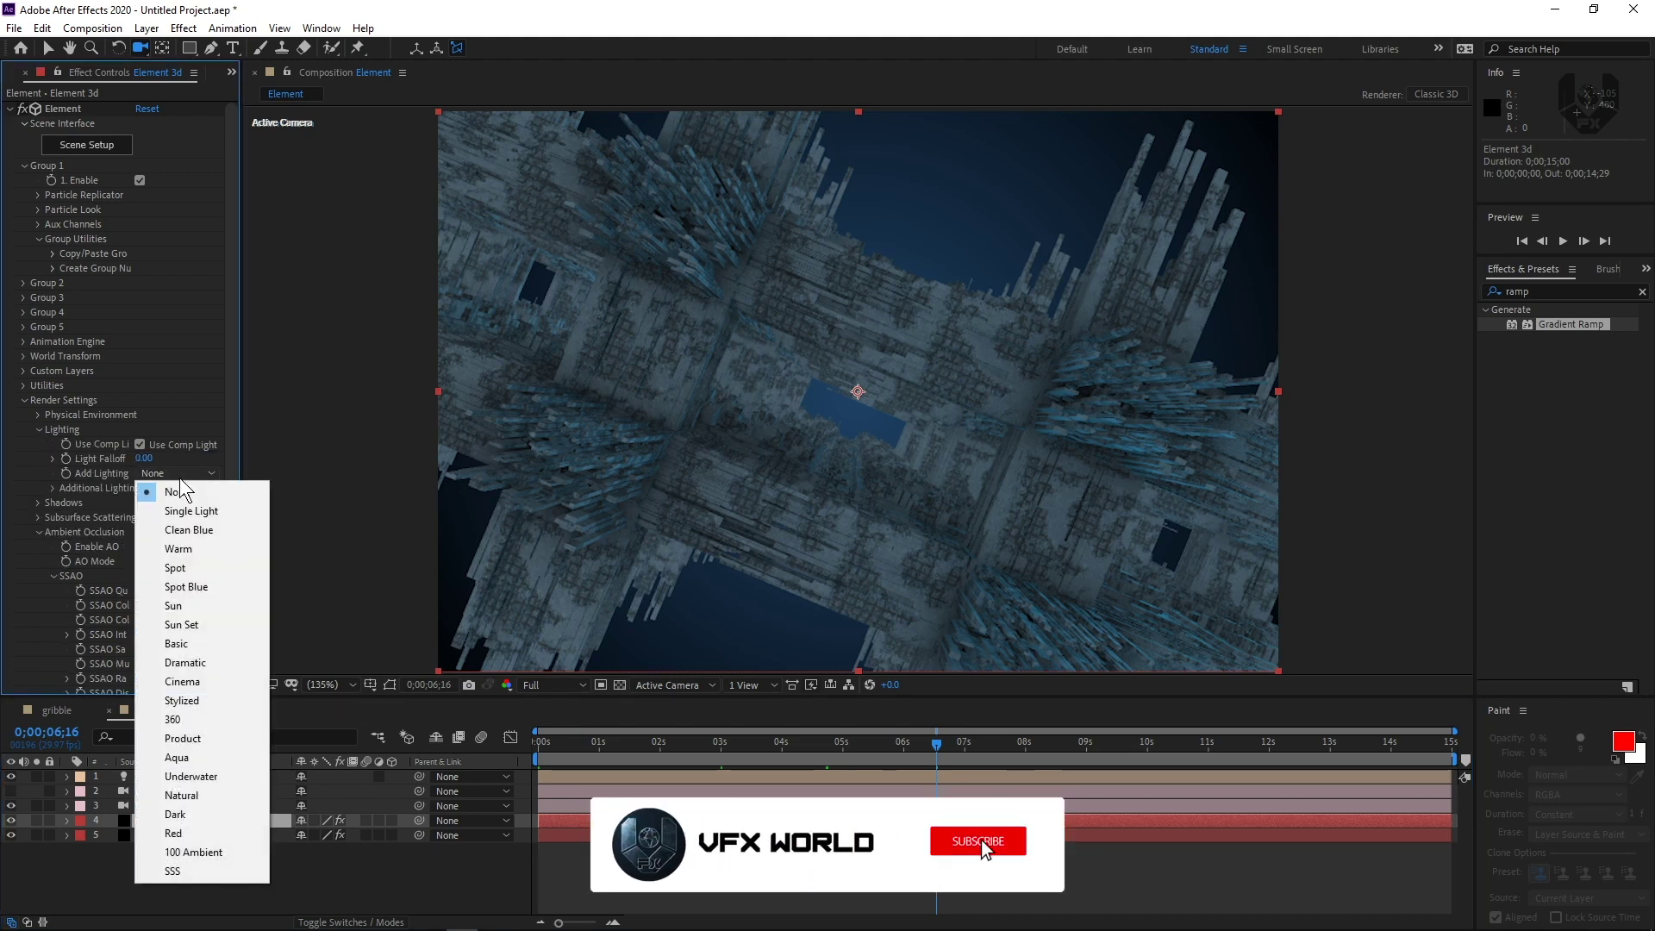
pyautogui.click(222, 777)
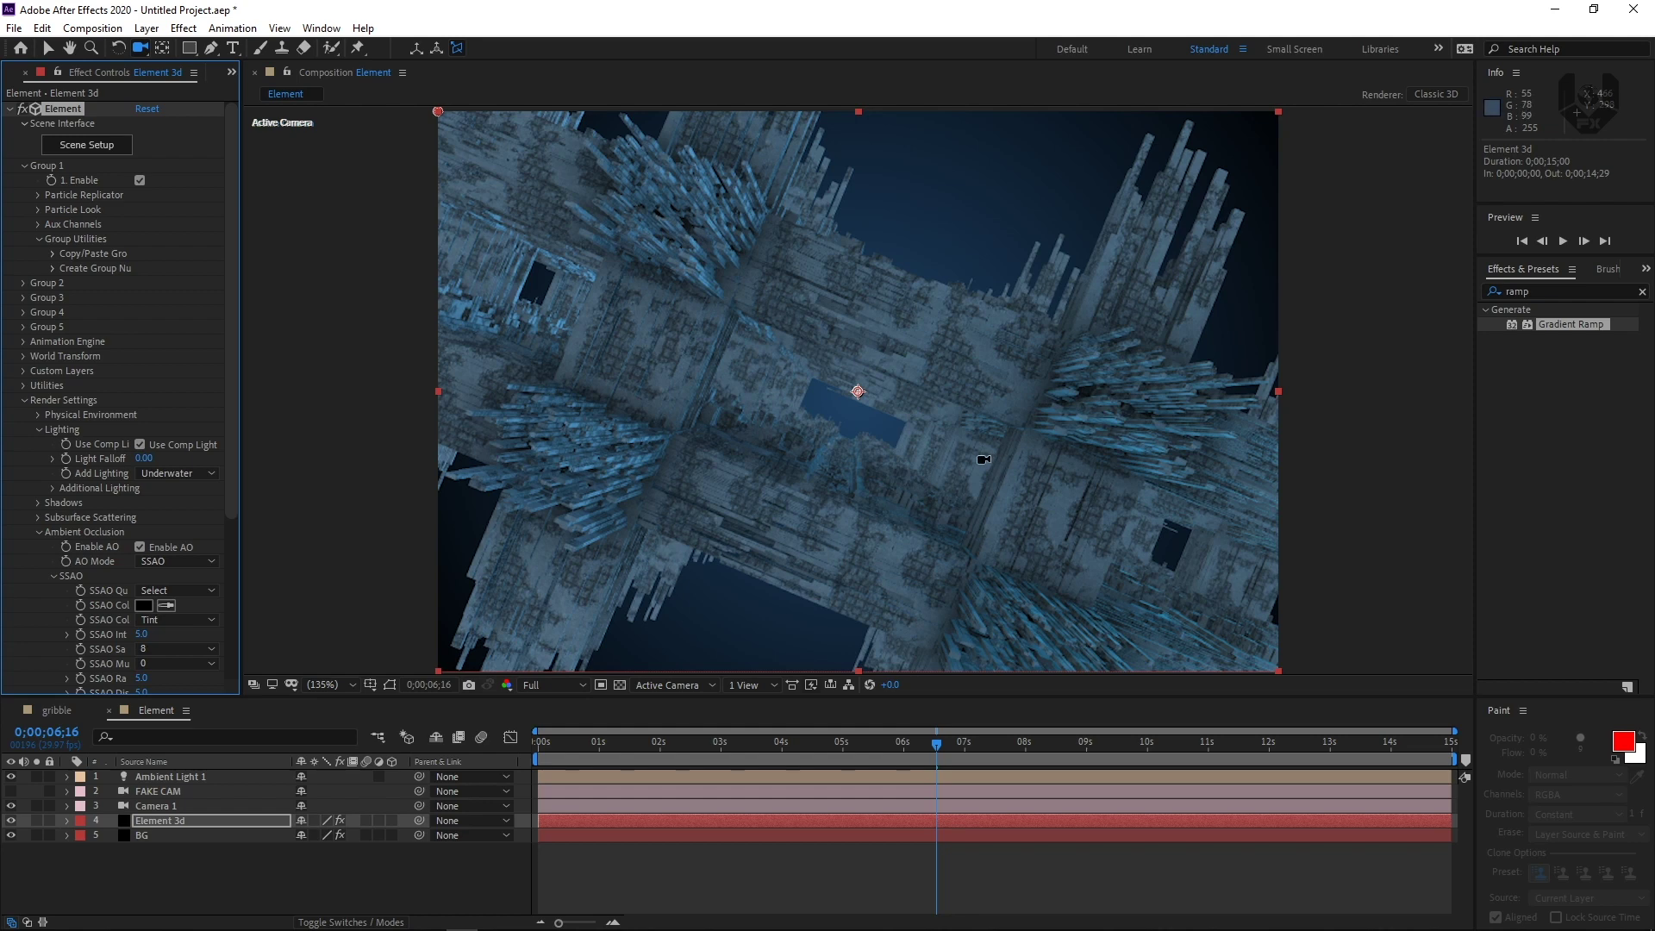
# Step: Create a Parallel light with the blue colour 4EBEFF and open its intensity for editing
pyautogui.rightClick(243, 883)
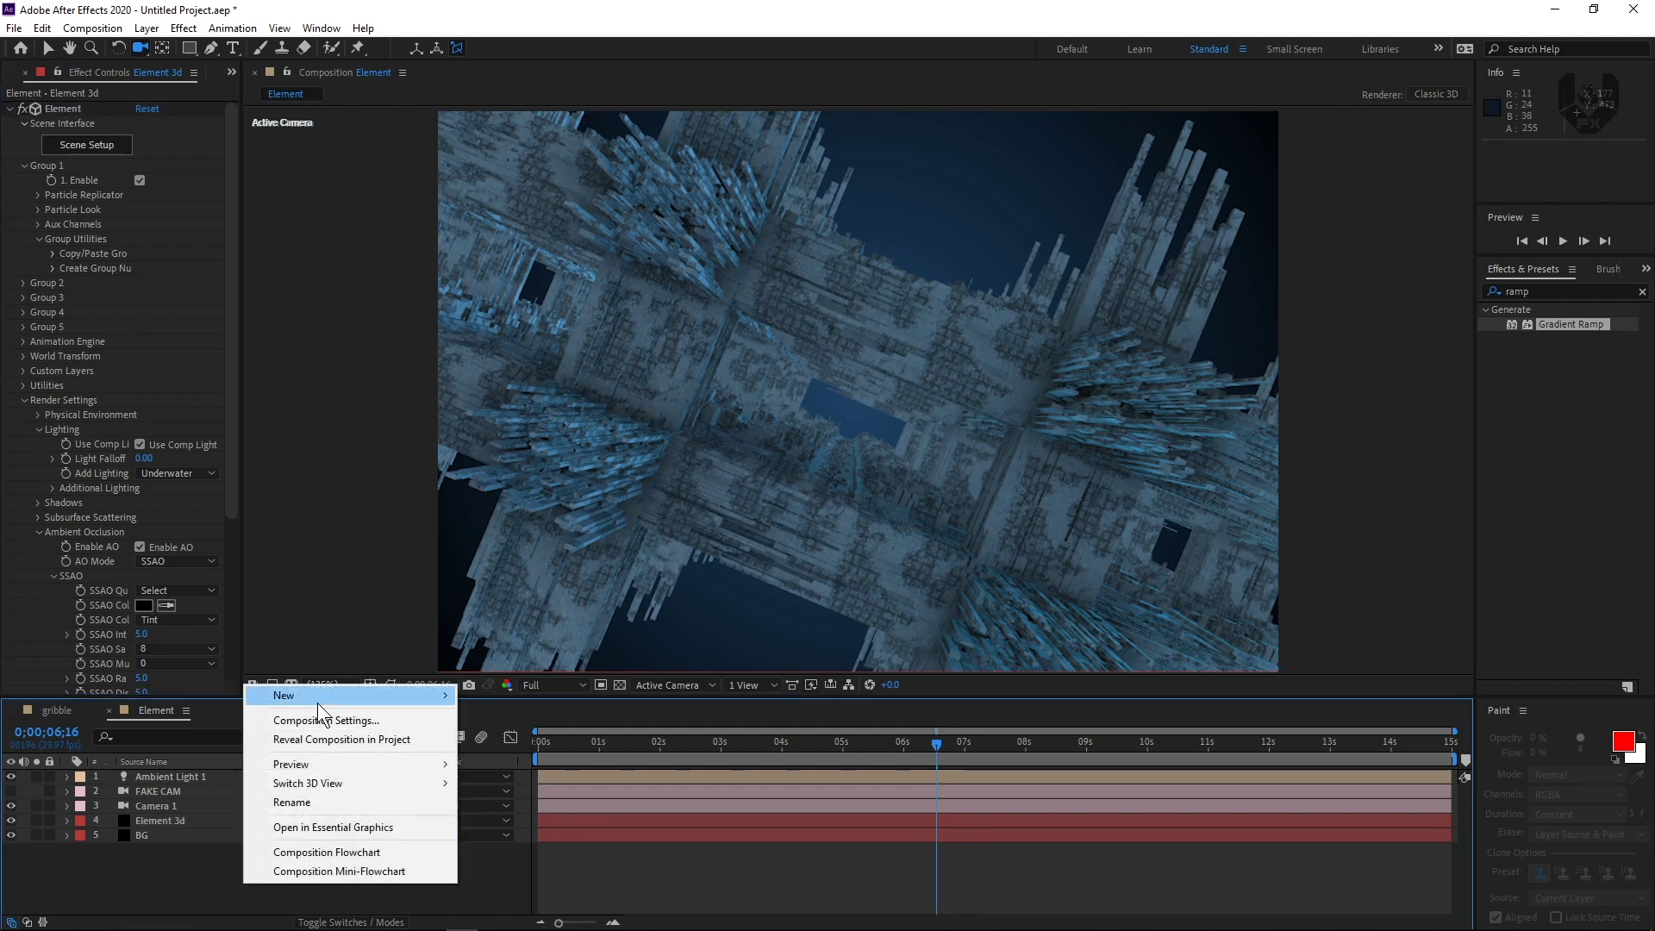
pyautogui.moveTo(317, 702)
pyautogui.click(552, 761)
pyautogui.click(1368, 185)
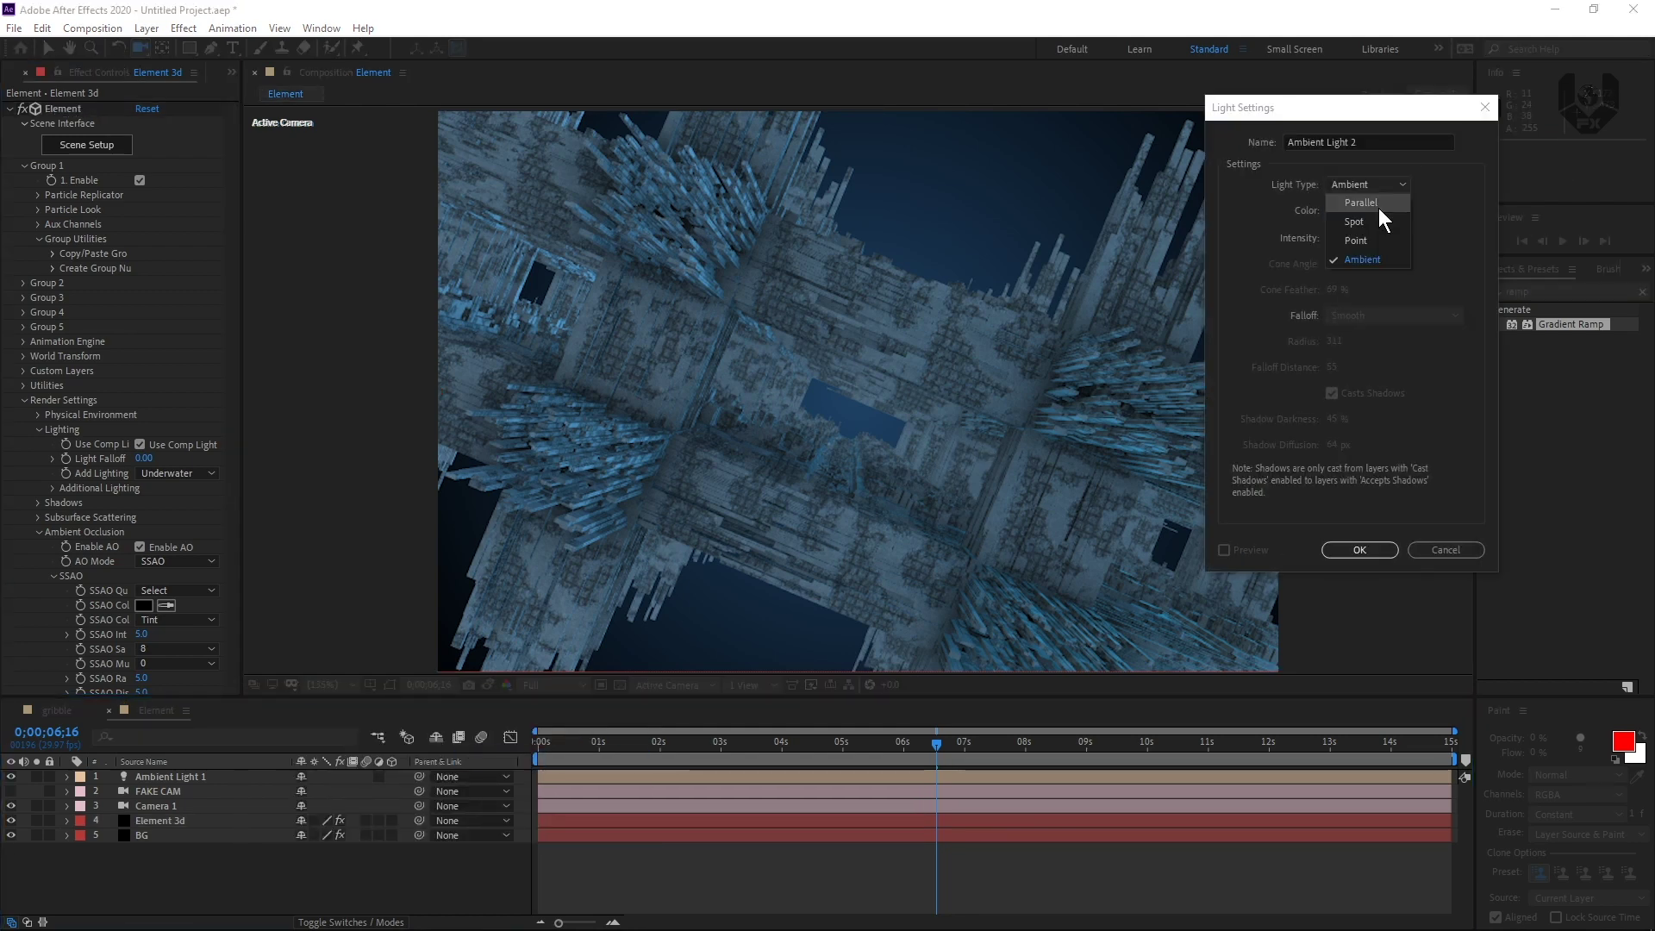
pyautogui.click(1378, 209)
pyautogui.click(1332, 218)
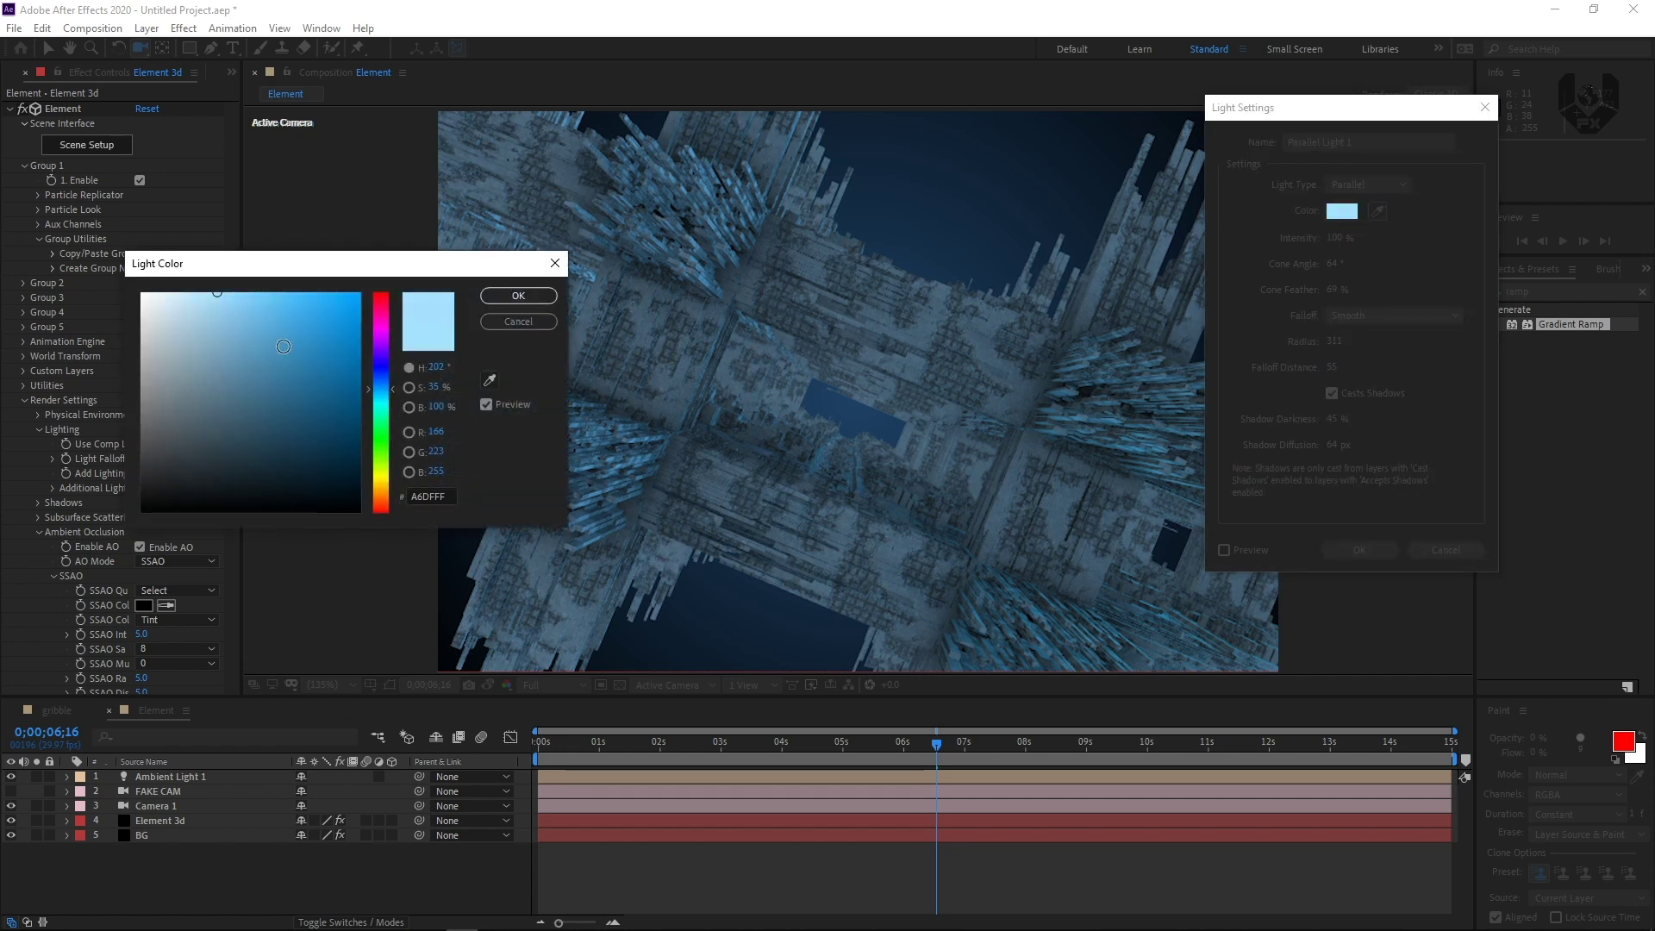
pyautogui.moveTo(280, 339)
pyautogui.mouseDown()
pyautogui.moveTo(276, 352)
pyautogui.moveTo(296, 287)
pyautogui.mouseUp()
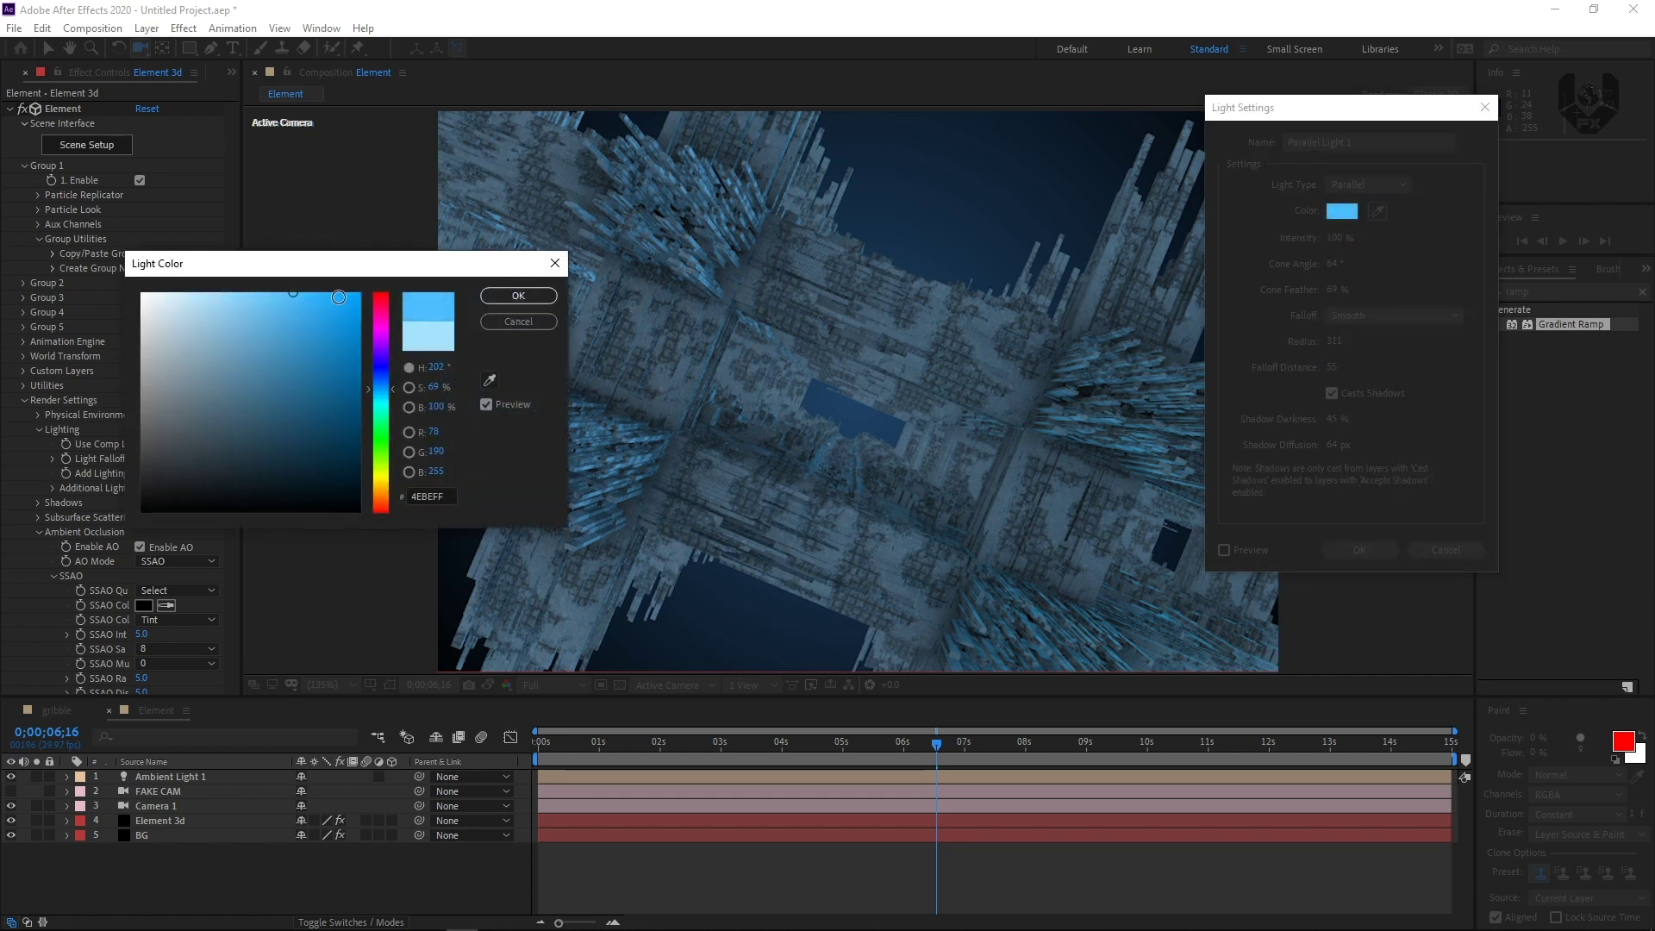
pyautogui.click(543, 295)
pyautogui.click(1333, 239)
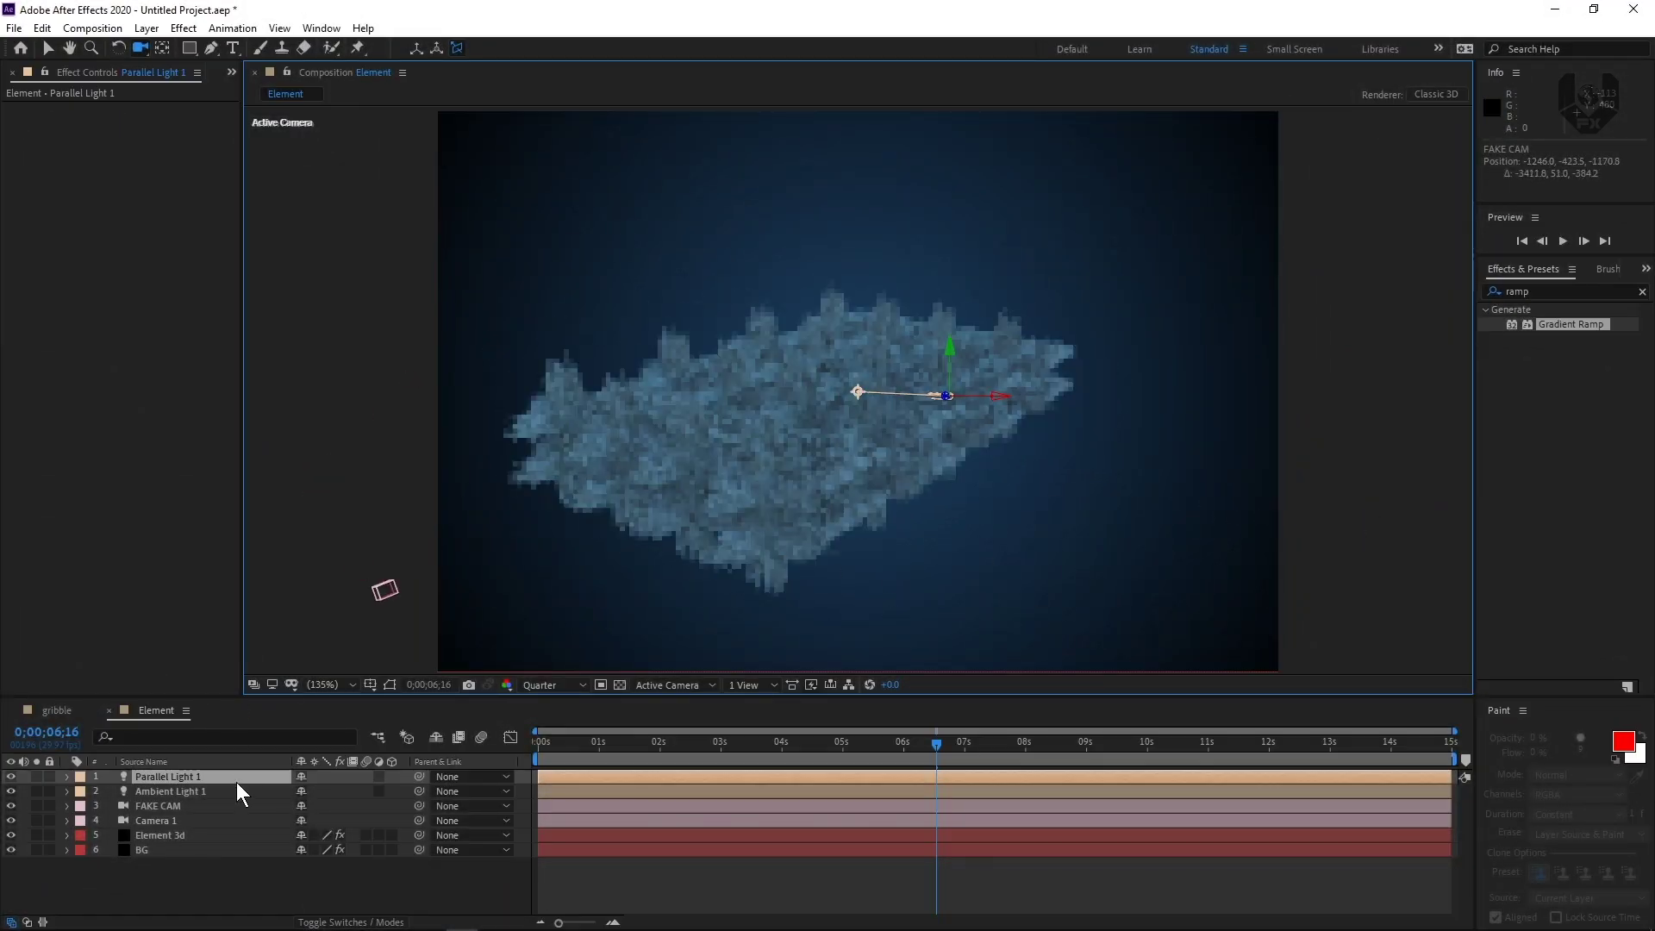
# Step: Set the X position of Parallel Light 1 to -980 and review the render settings of the Element 3d layer
pyautogui.press('p')
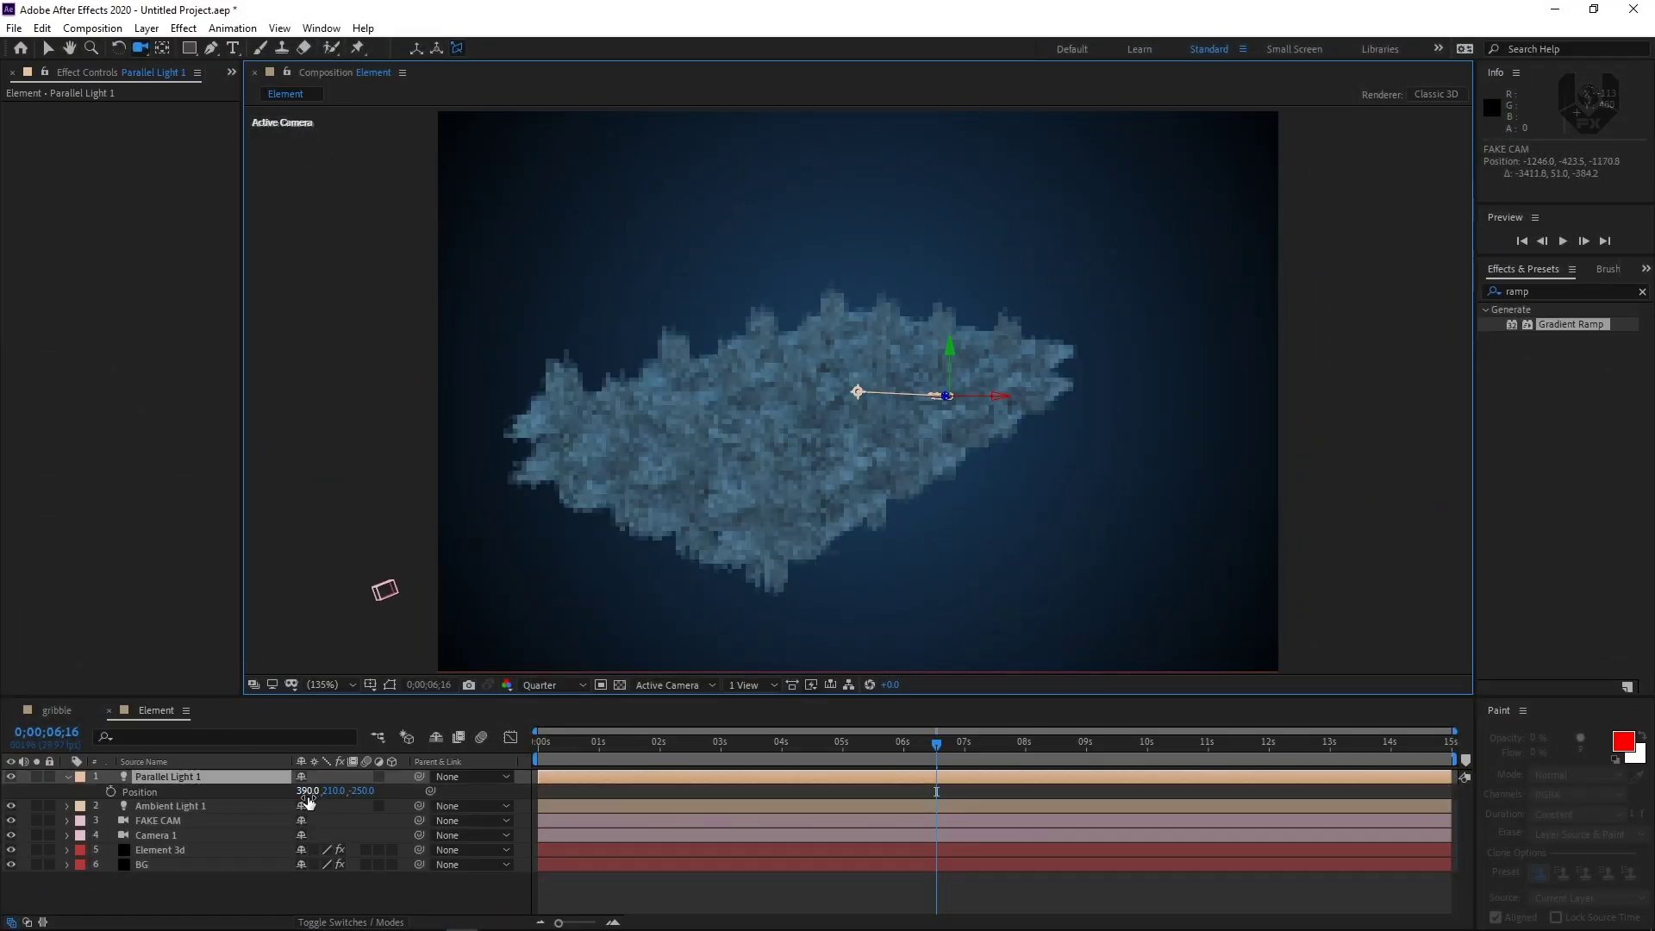
pyautogui.moveTo(308, 790); pyautogui.dragTo(921, 602)
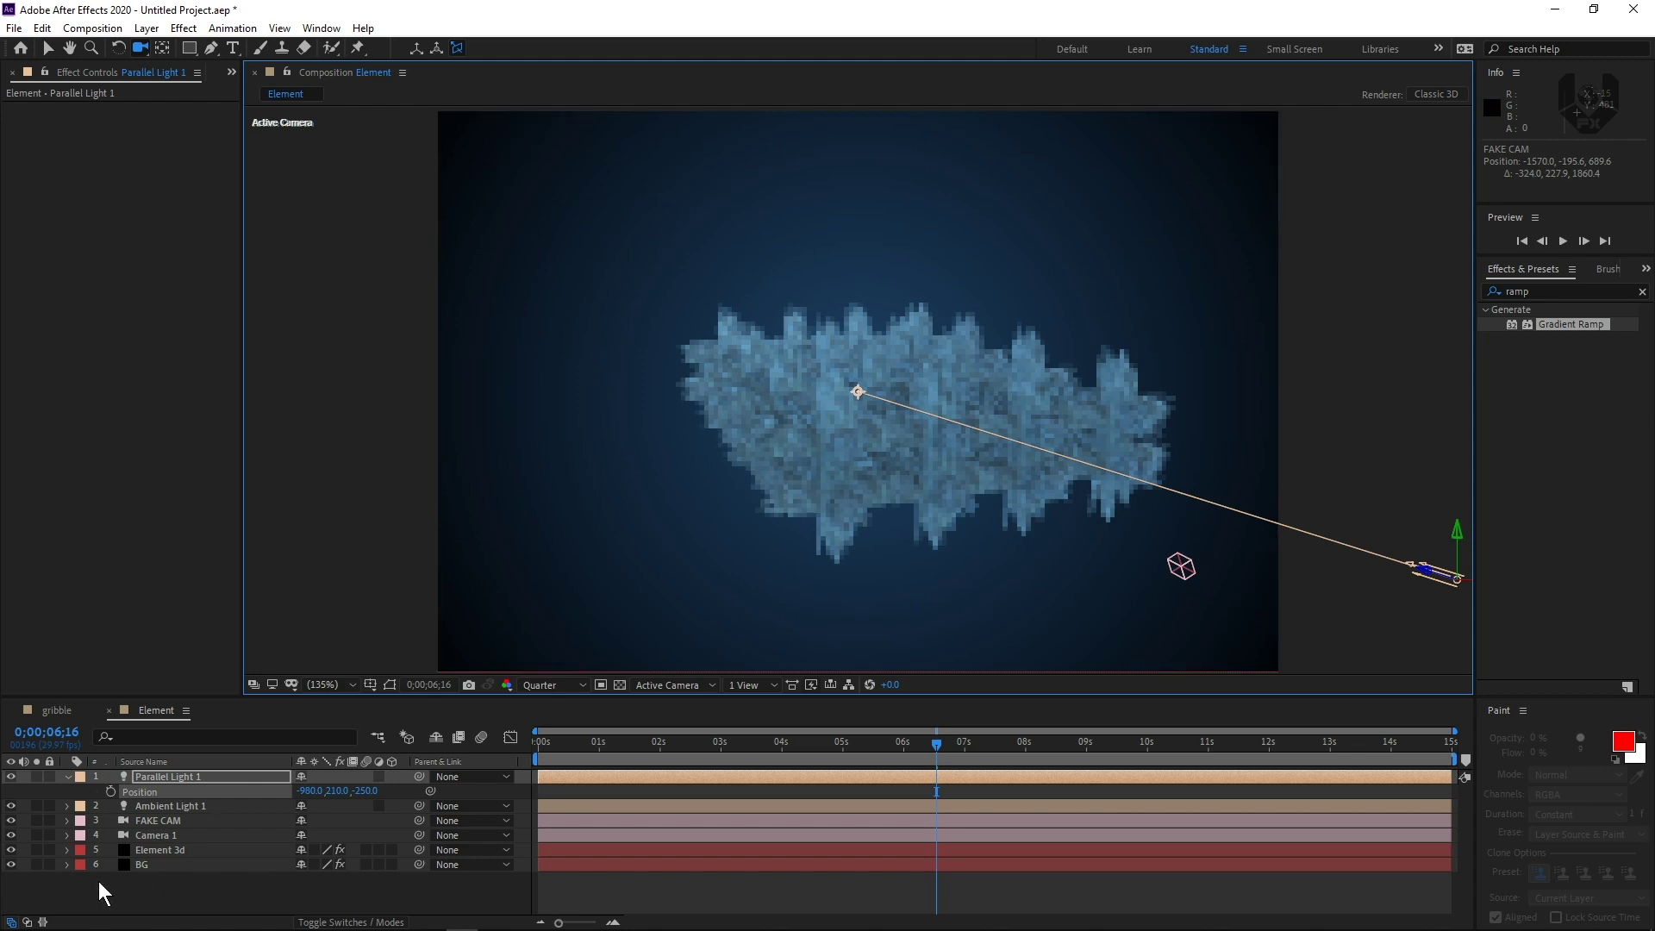
pyautogui.click(173, 850)
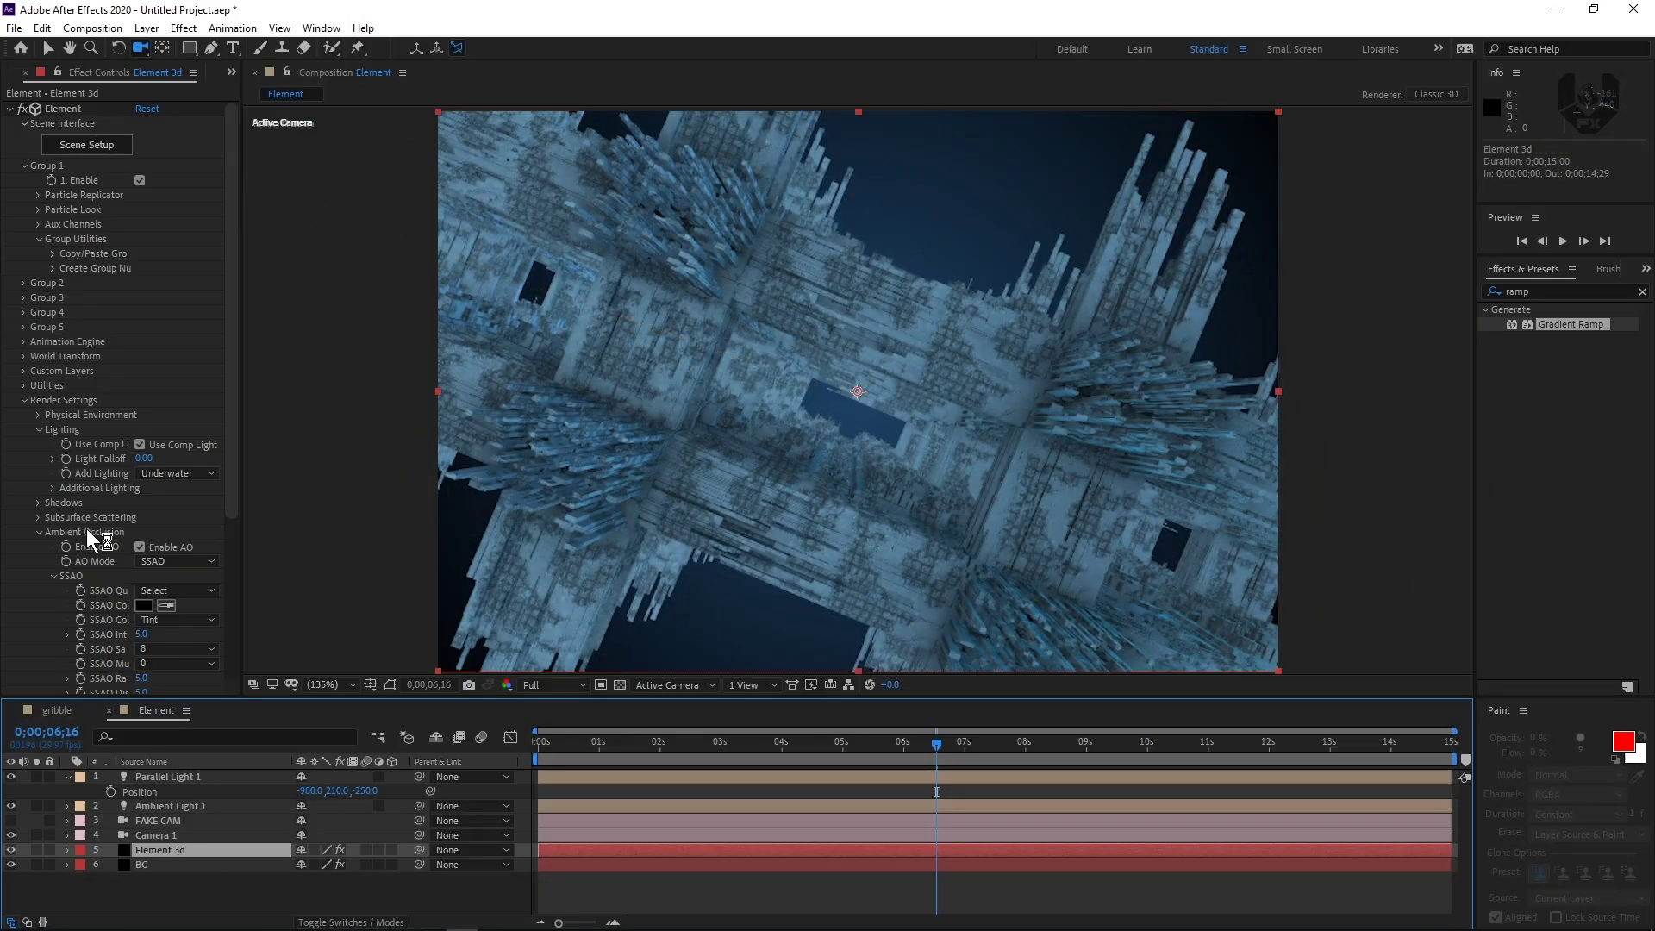
pyautogui.scroll(-3, 67, 492)
pyautogui.click(39, 426)
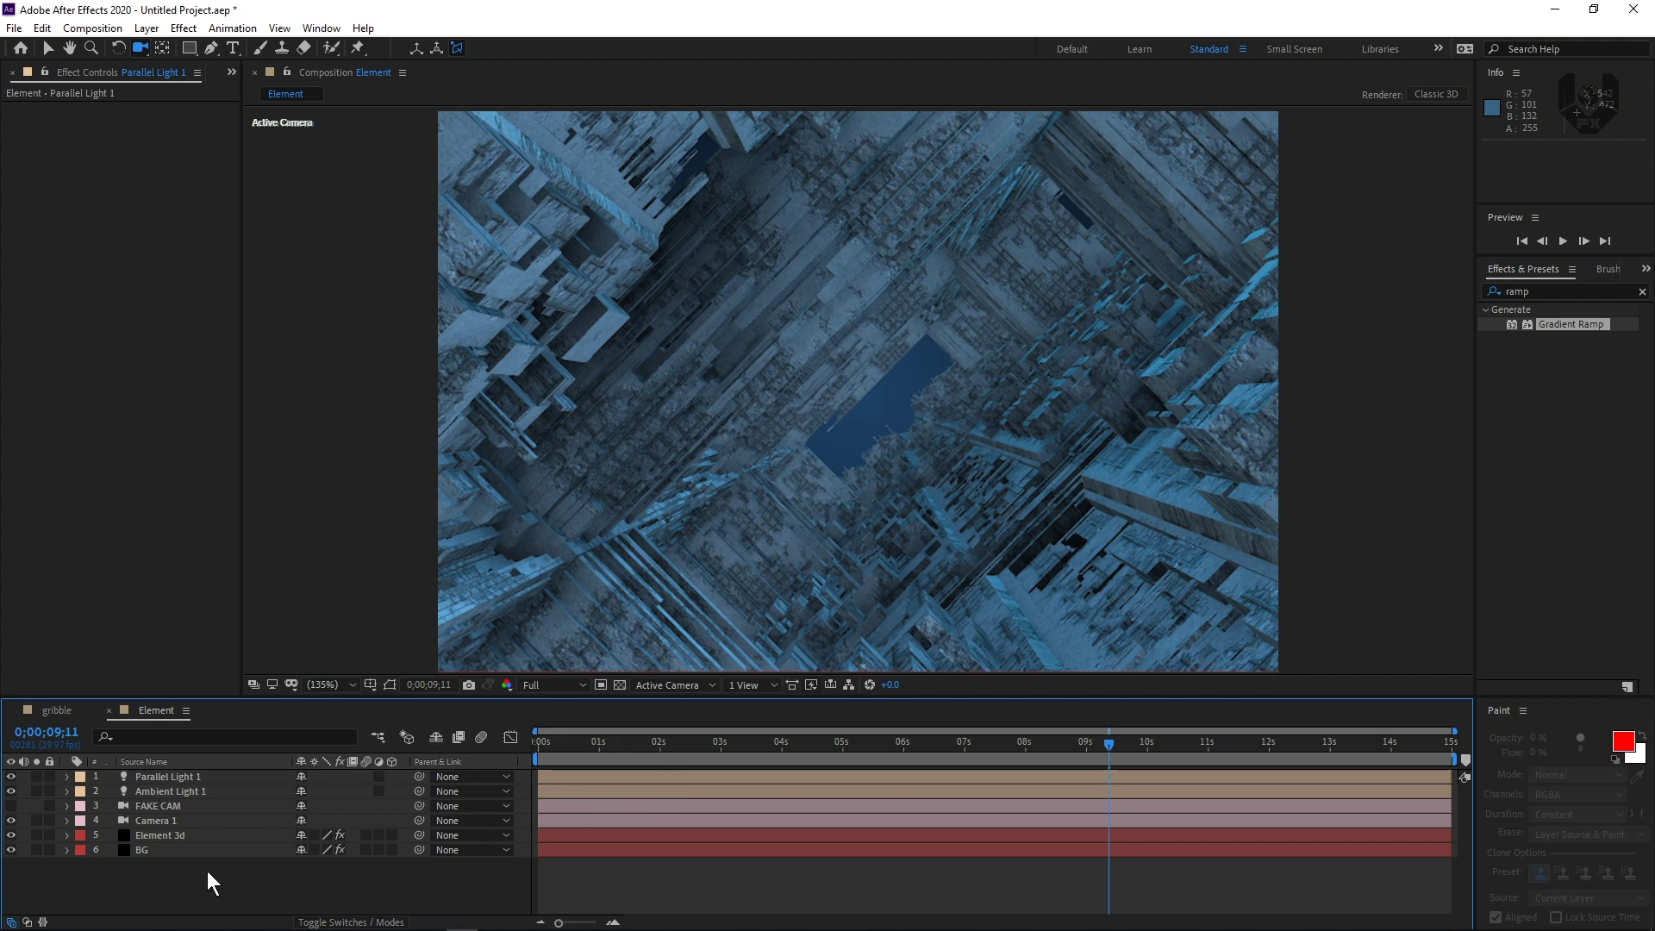
# Step: Set the preview resolution to Quarter and turn on Depth of Field in Camera 1's options
pyautogui.click(68, 820)
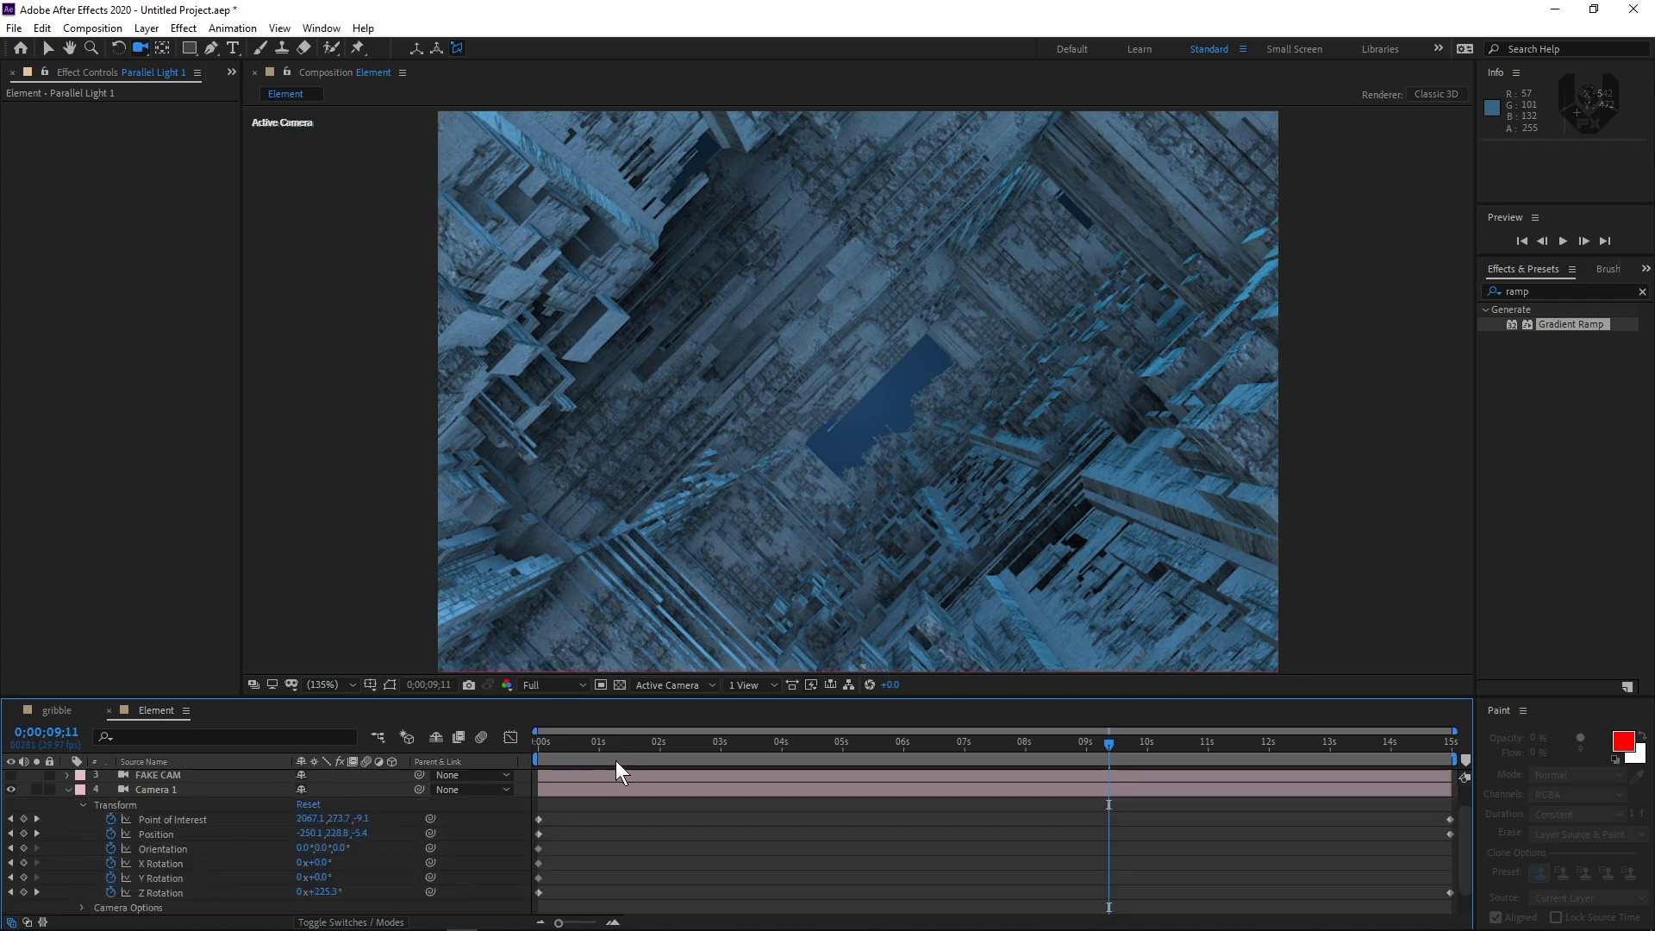
pyautogui.click(544, 684)
pyautogui.click(546, 788)
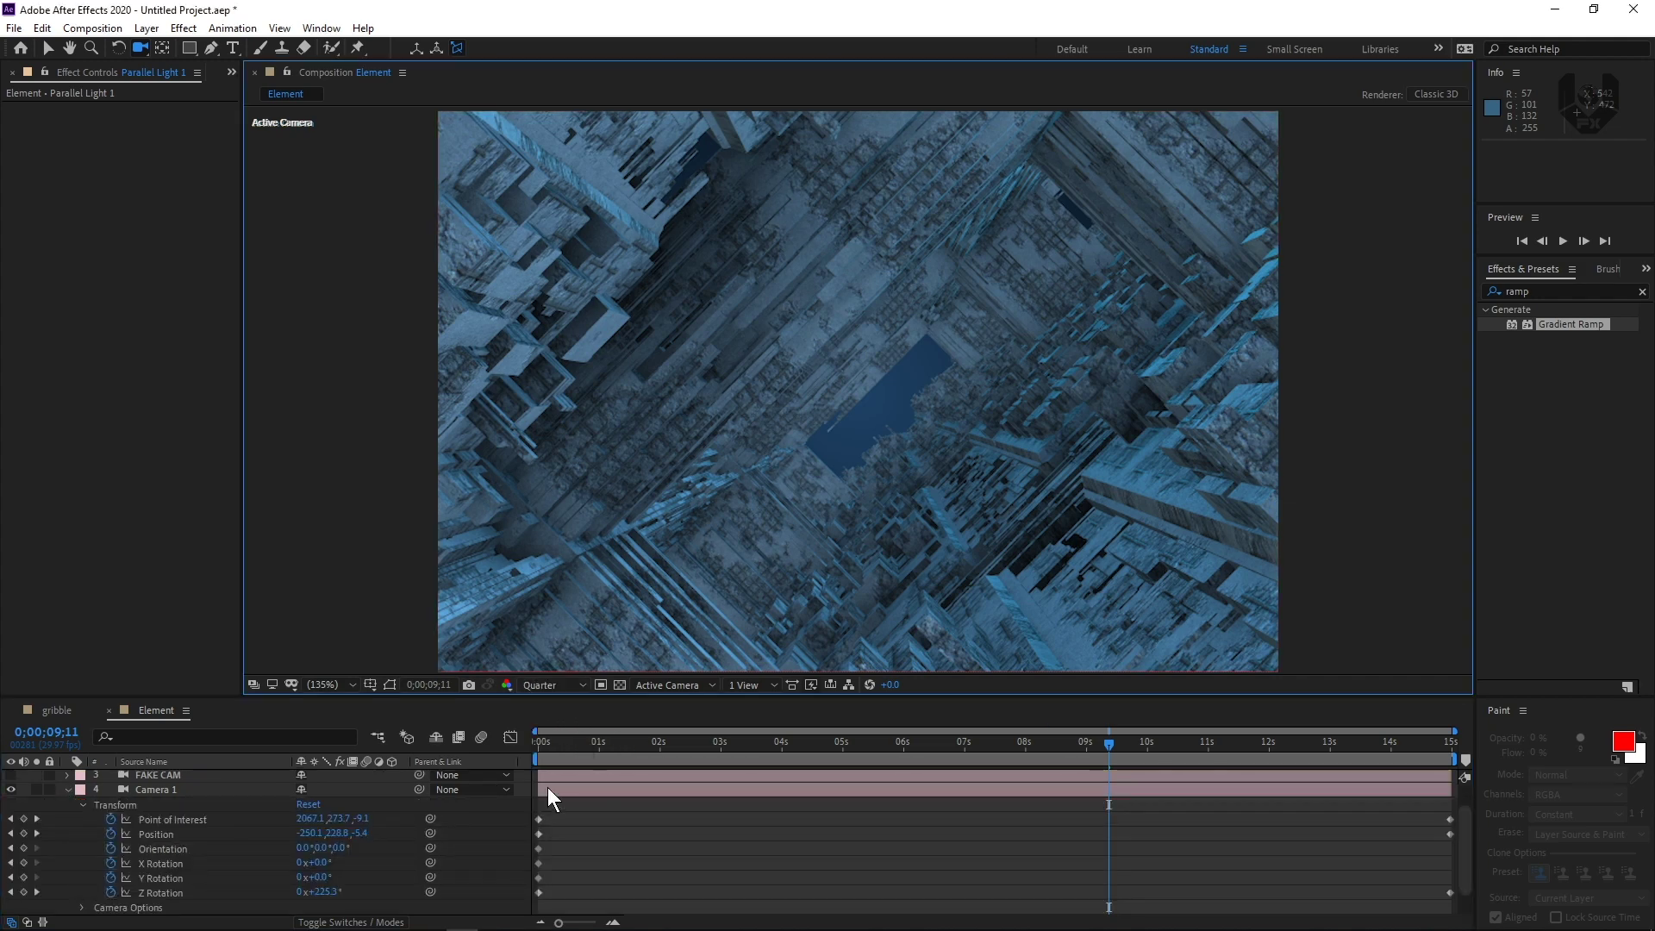
pyautogui.click(81, 805)
pyautogui.click(81, 850)
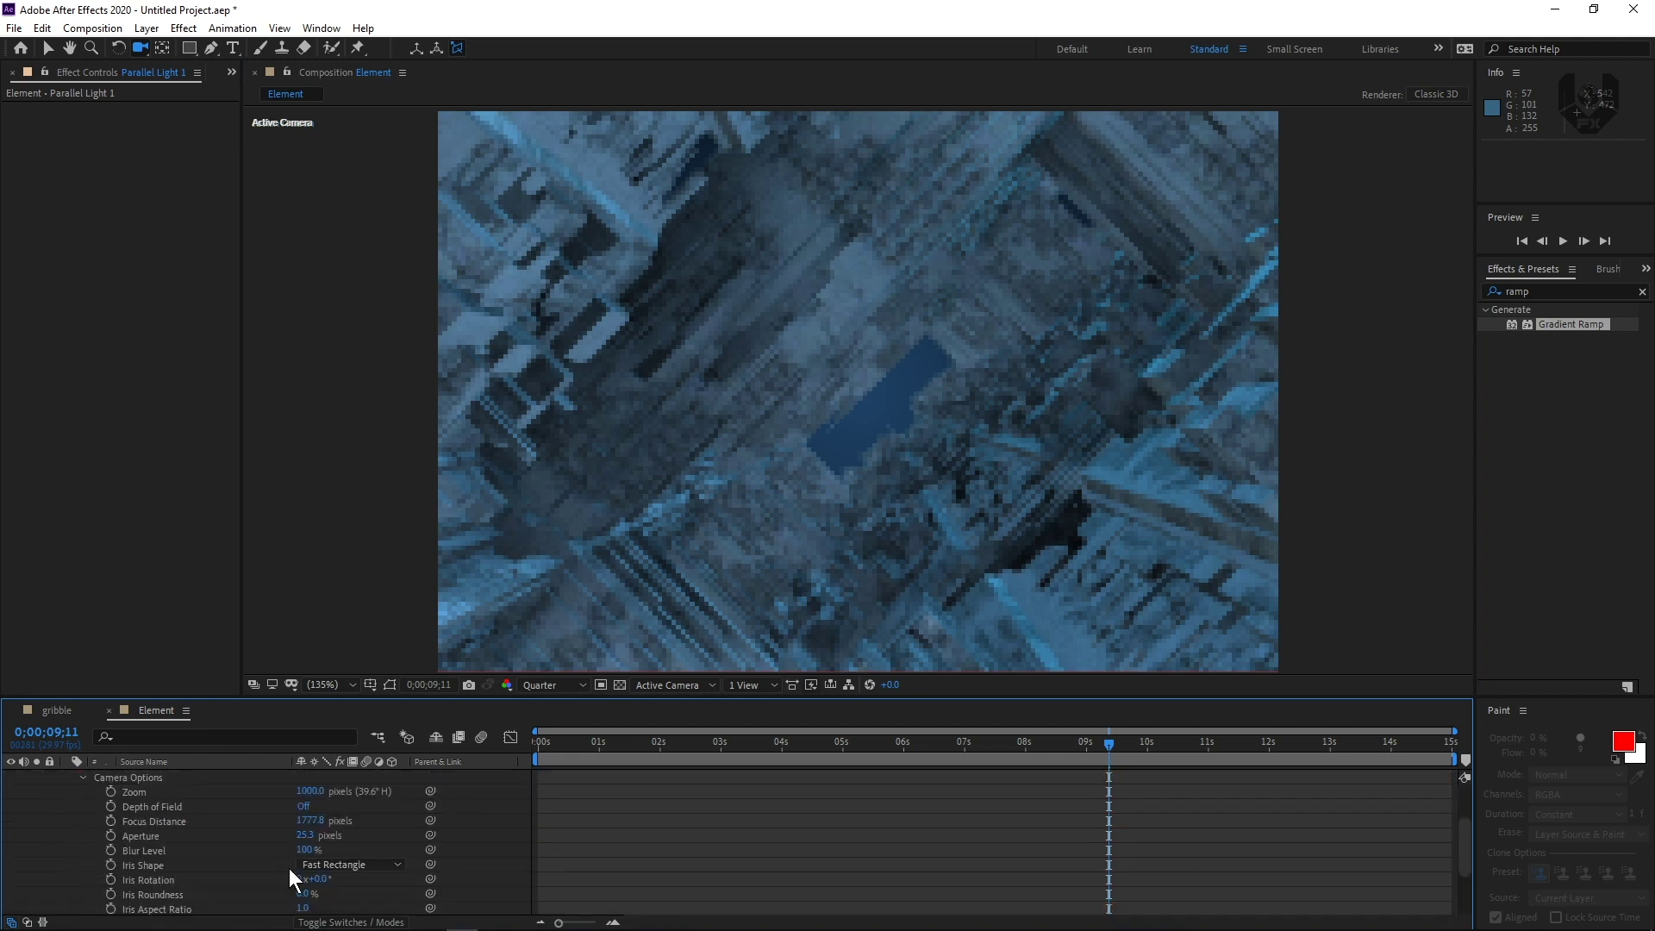
pyautogui.click(303, 807)
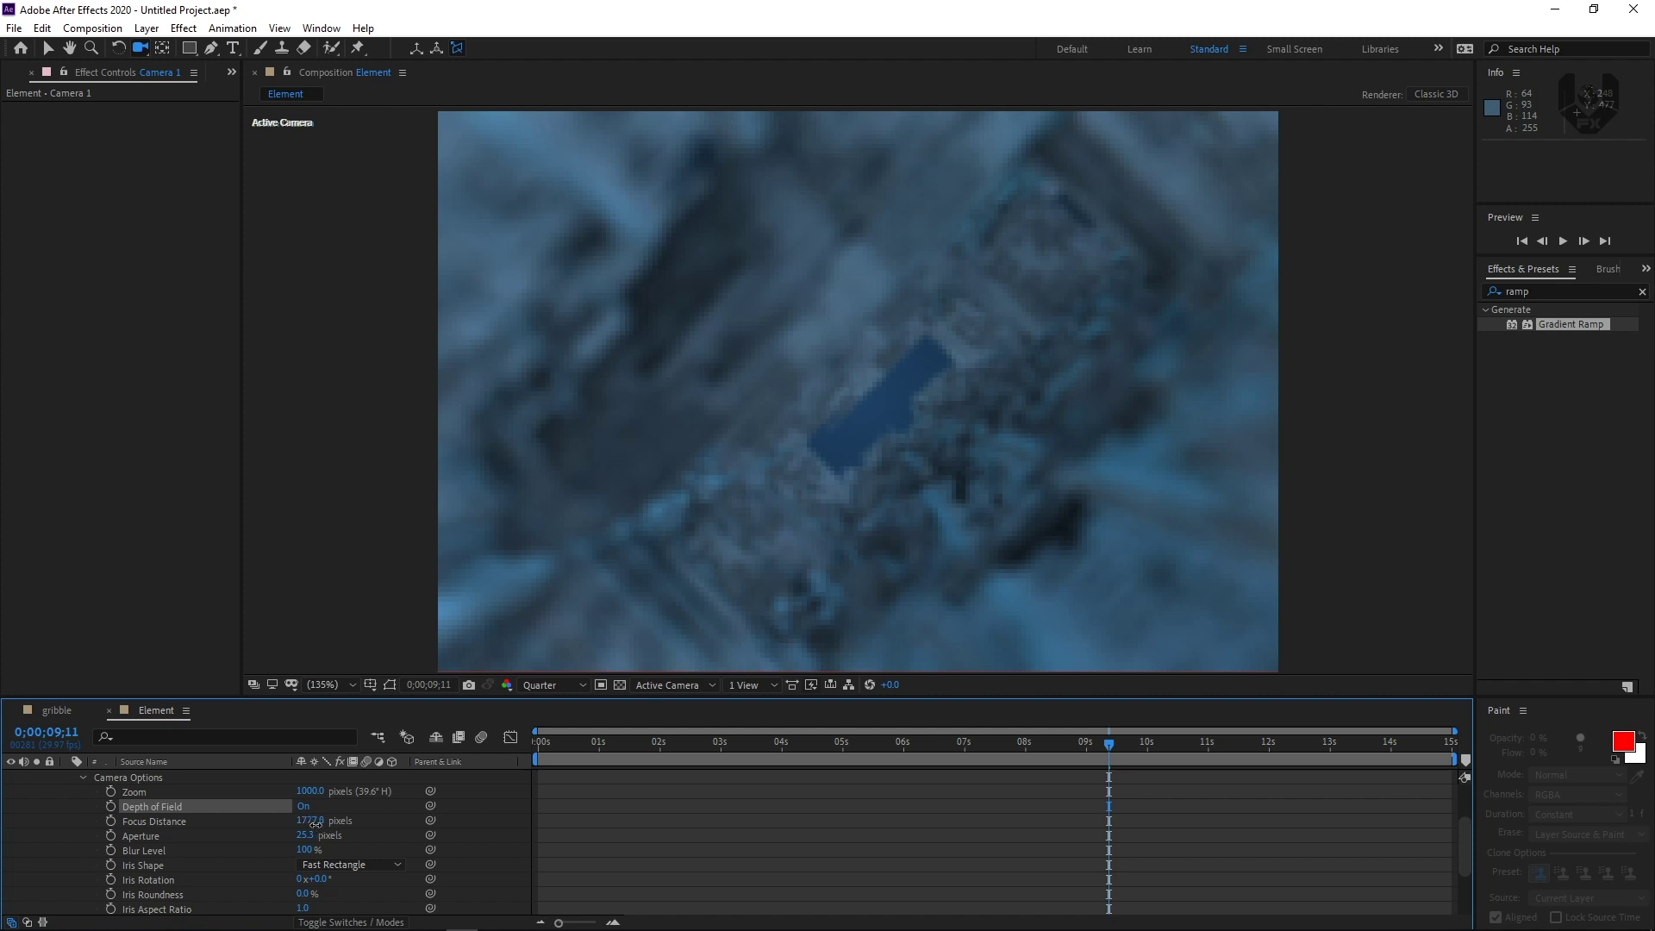
# Step: Set Camera 1's focus distance to 197.8 pixels and its aperture to 32.3 pixels
pyautogui.moveTo(312, 822); pyautogui.dragTo(293, 822)
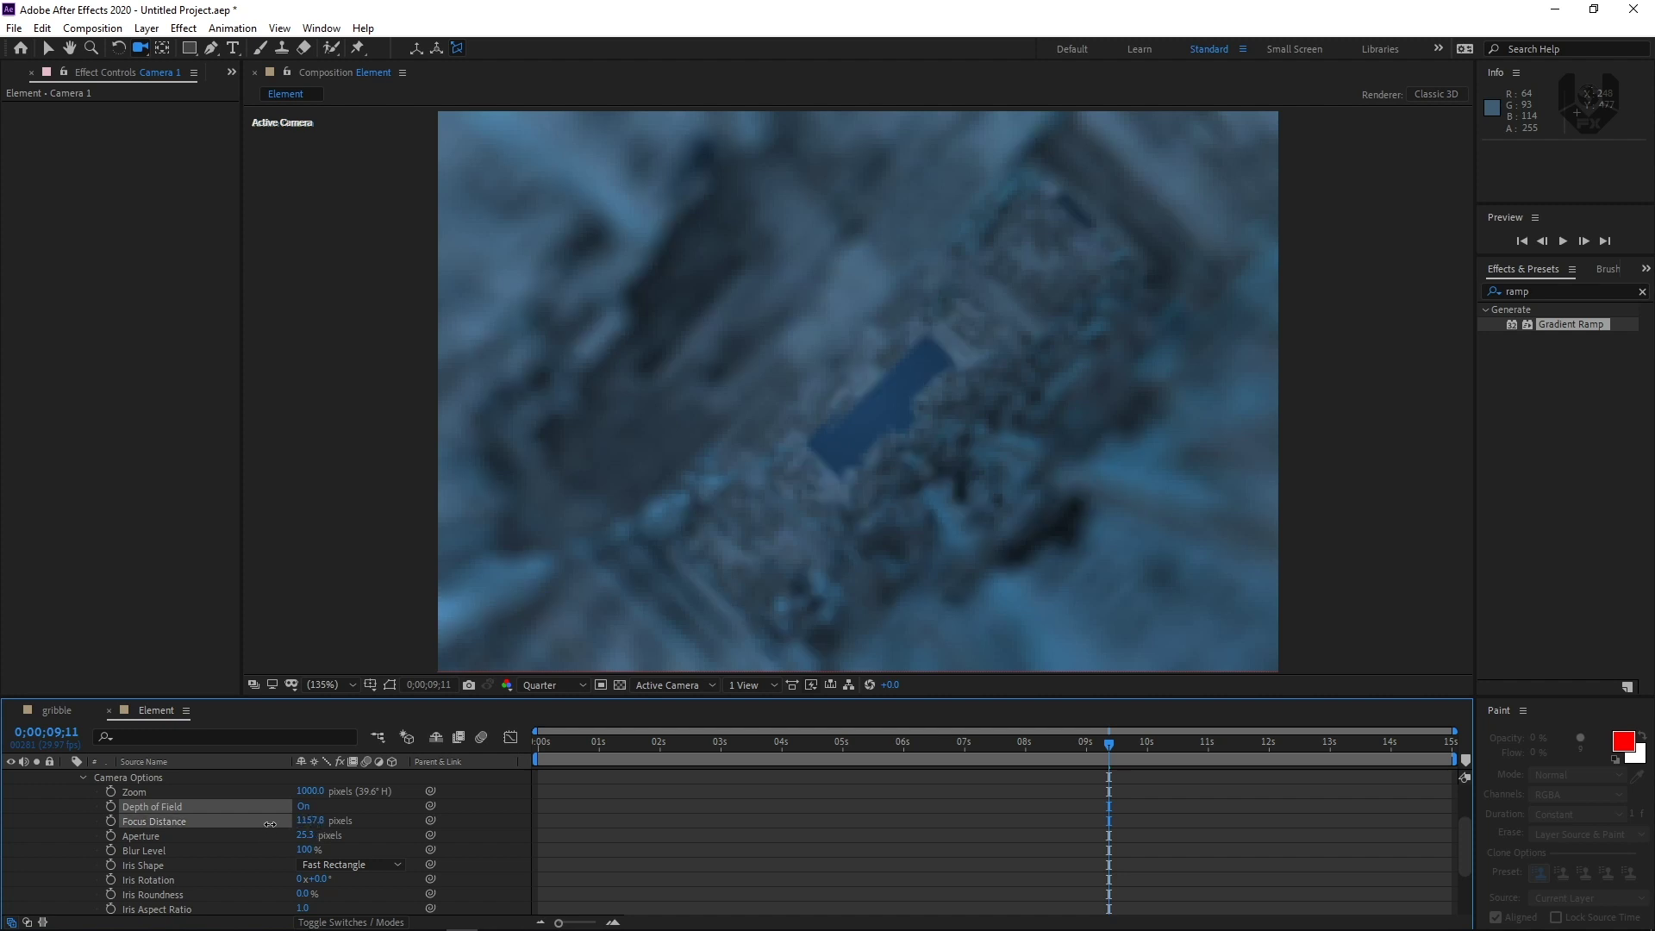
pyautogui.moveTo(202, 846); pyautogui.dragTo(314, 836)
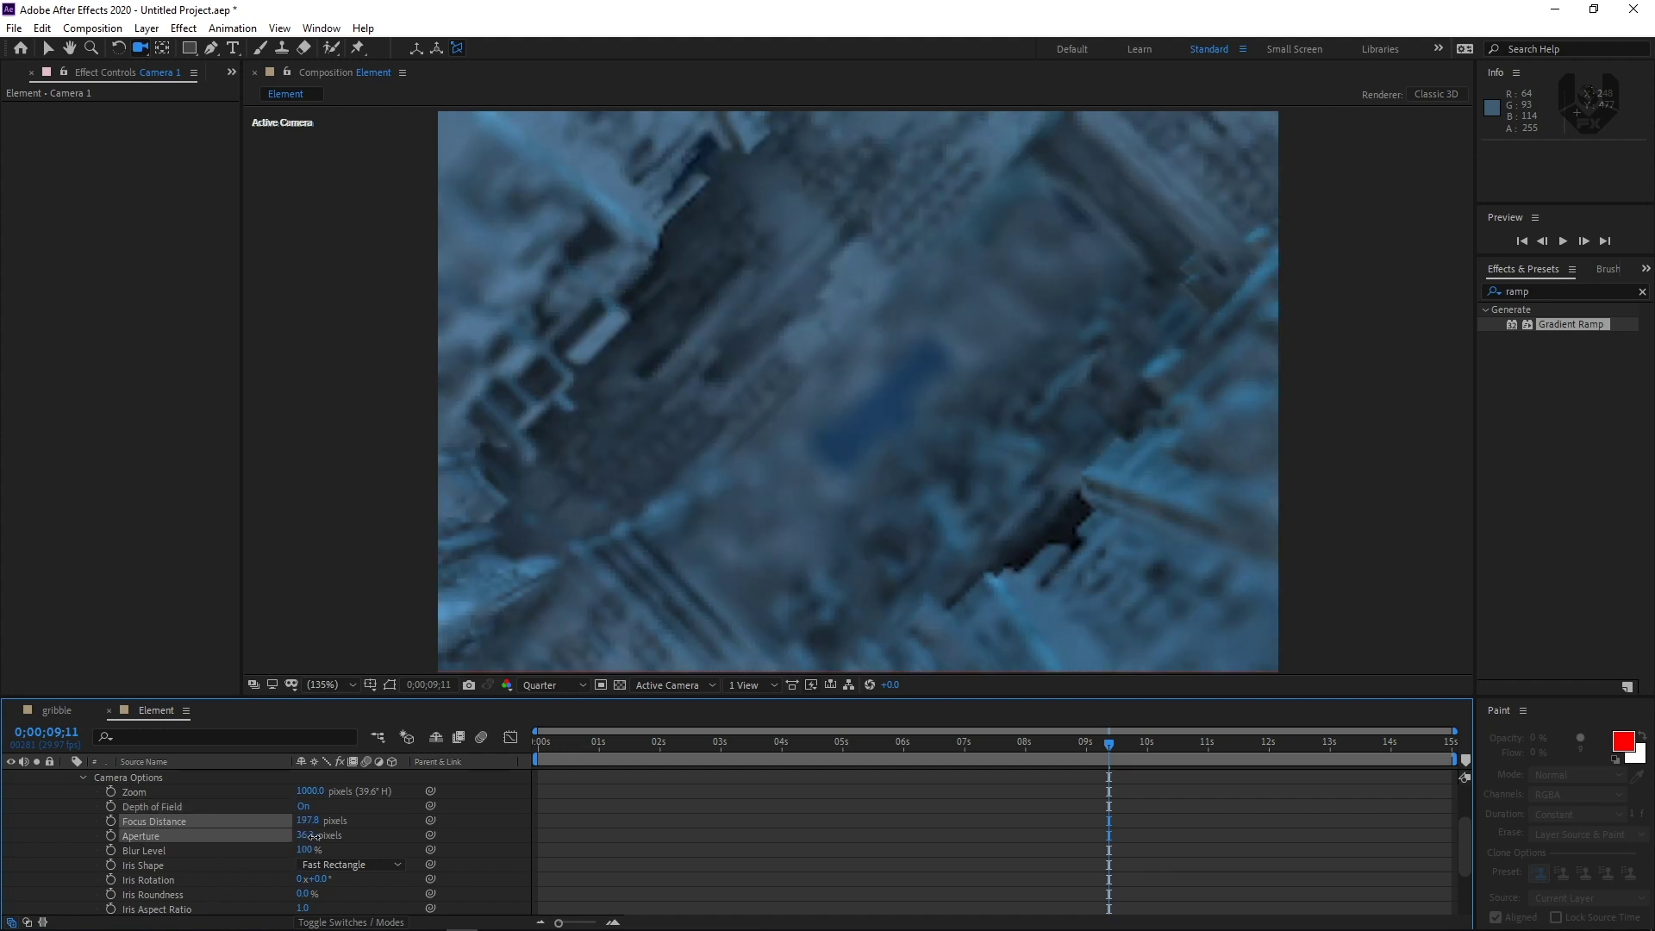
# Step: Set the preview resolution to Full and Camera 1's focus distance to 180 pixels
pyautogui.click(542, 685)
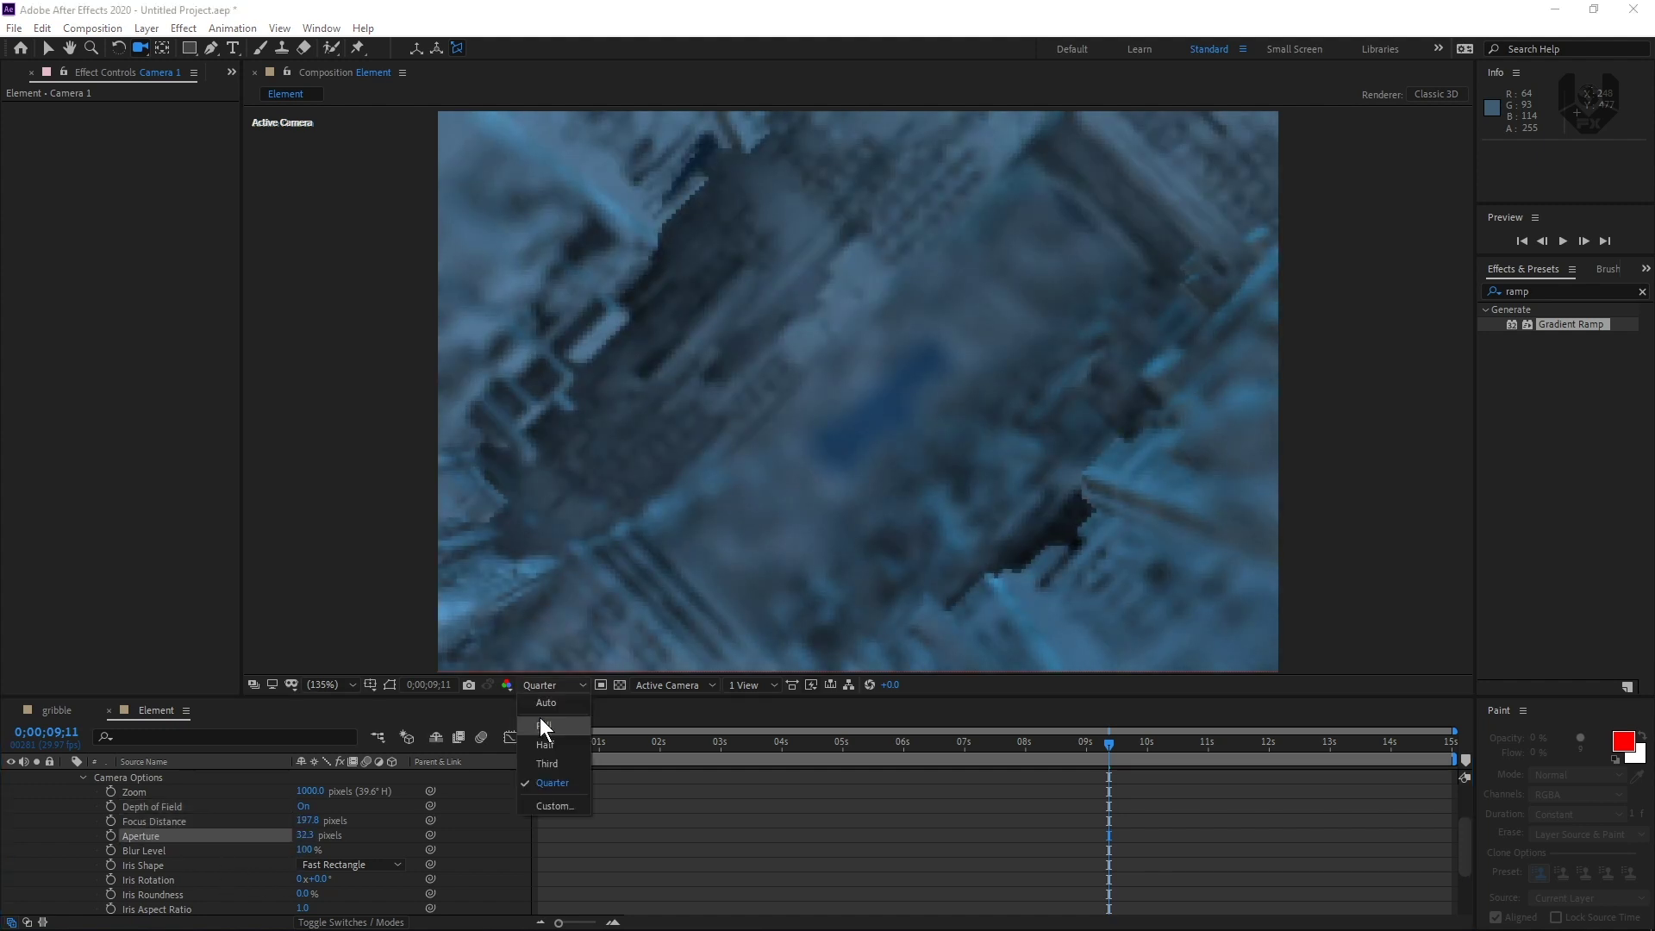
pyautogui.click(541, 722)
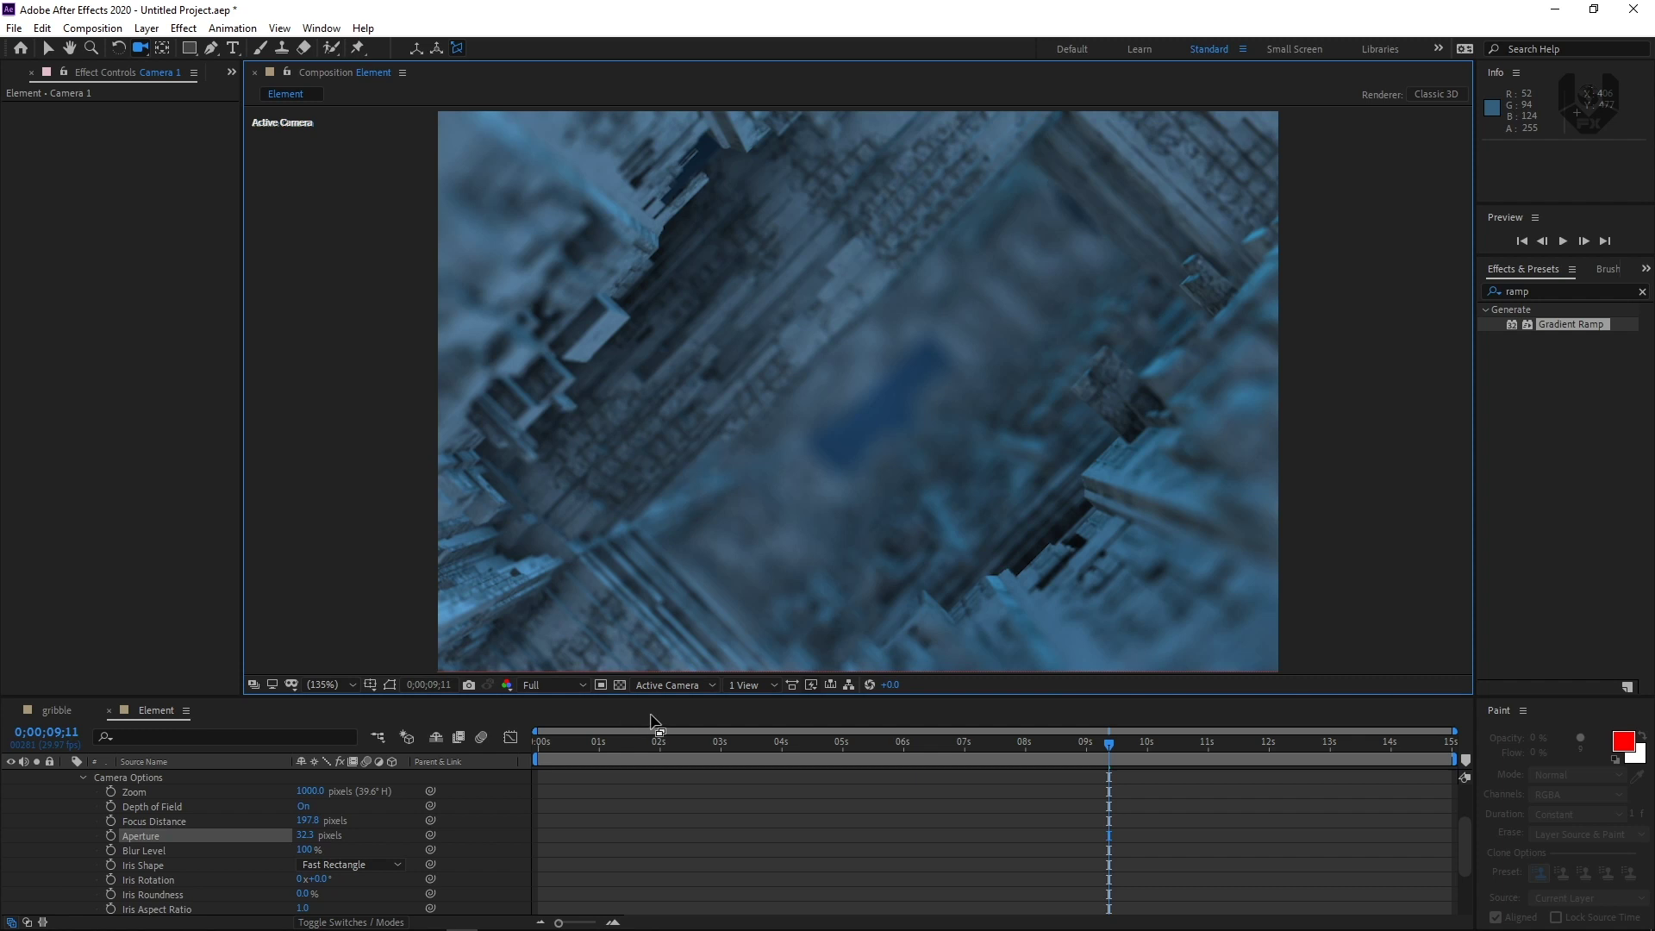
pyautogui.click(323, 824)
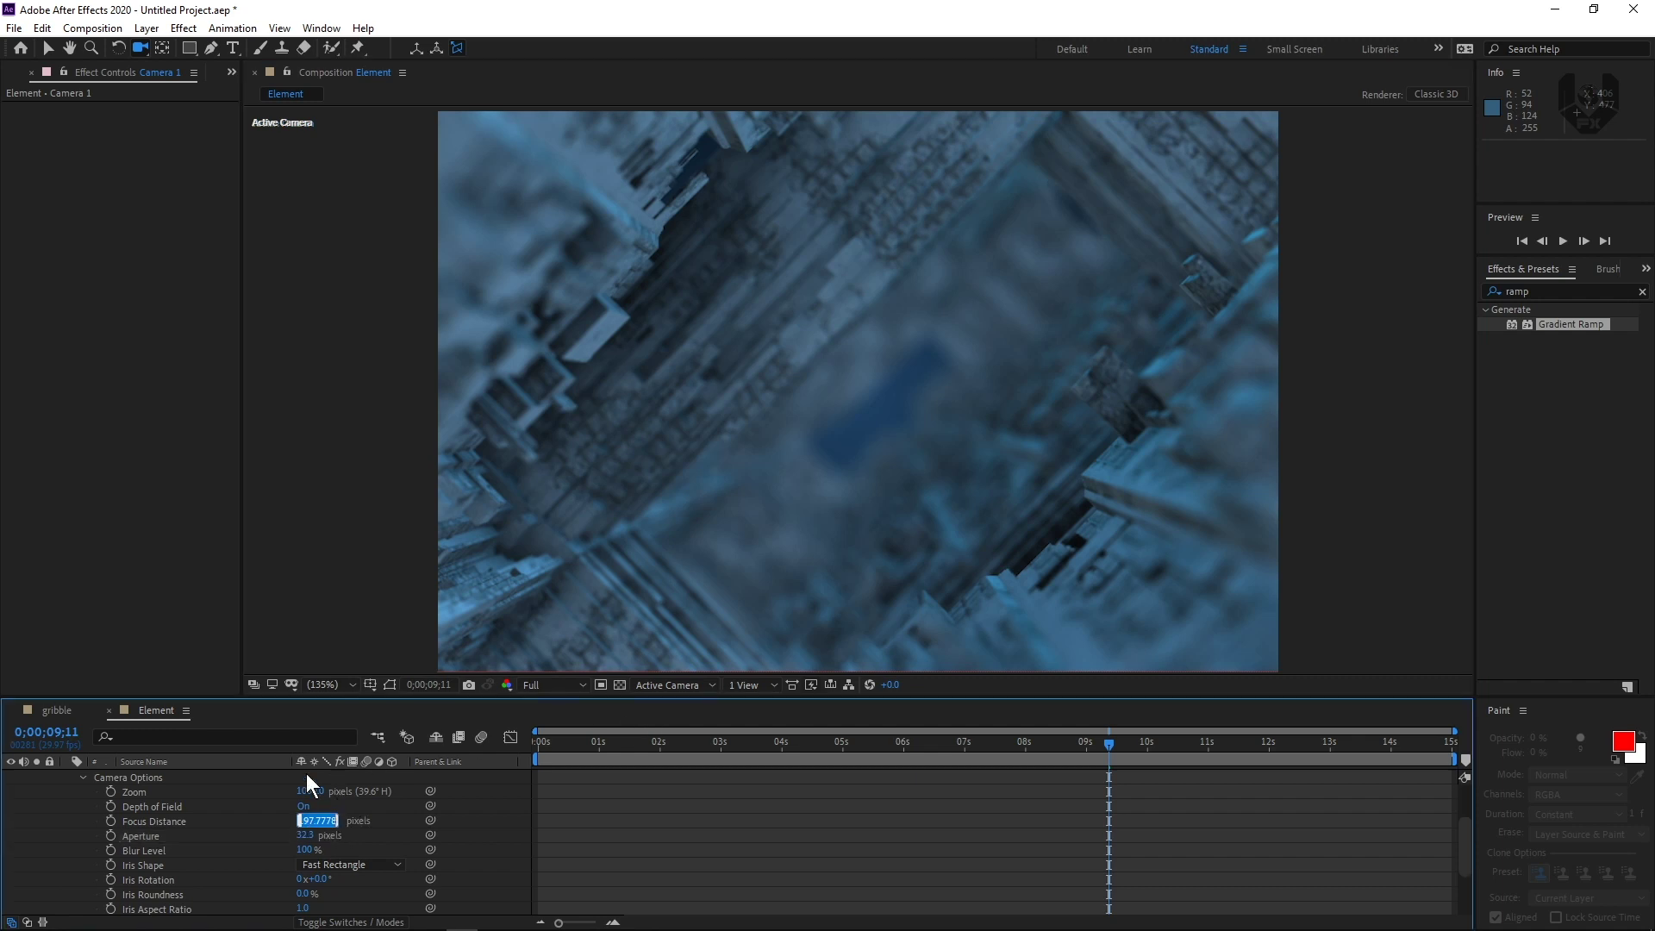
pyautogui.write('180')
pyautogui.press('Return')
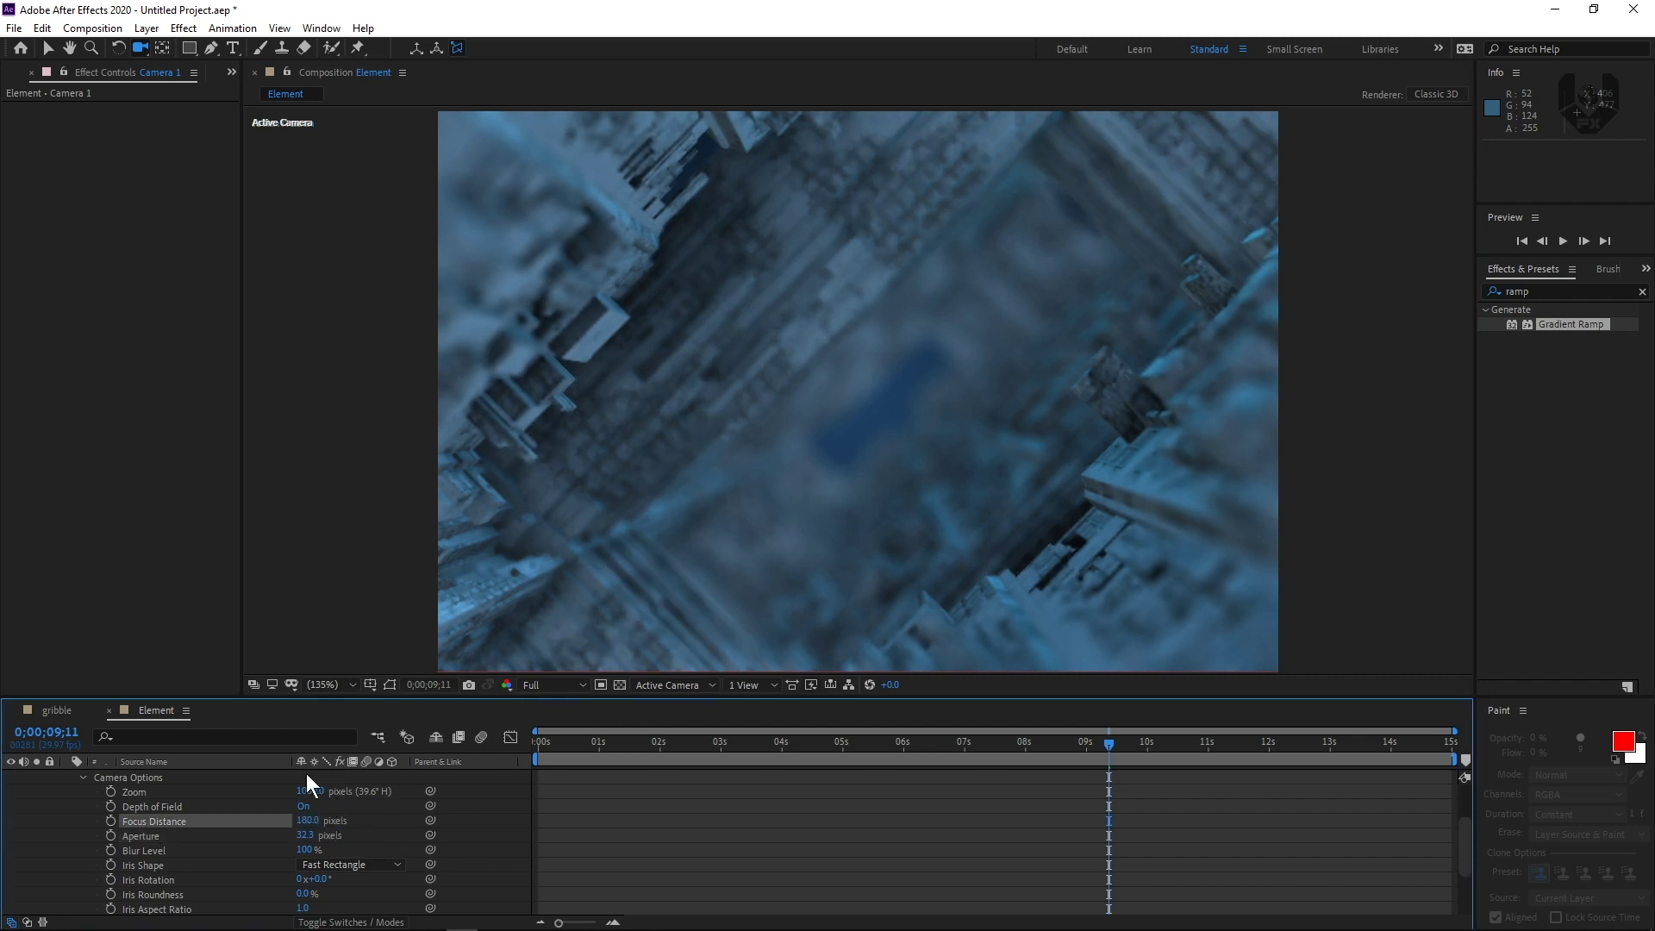
# Step: Check the camera's depth-of-field blur at 0;00;00;00, 0;00;02;09 and 0;00;08;08
pyautogui.click(1014, 743)
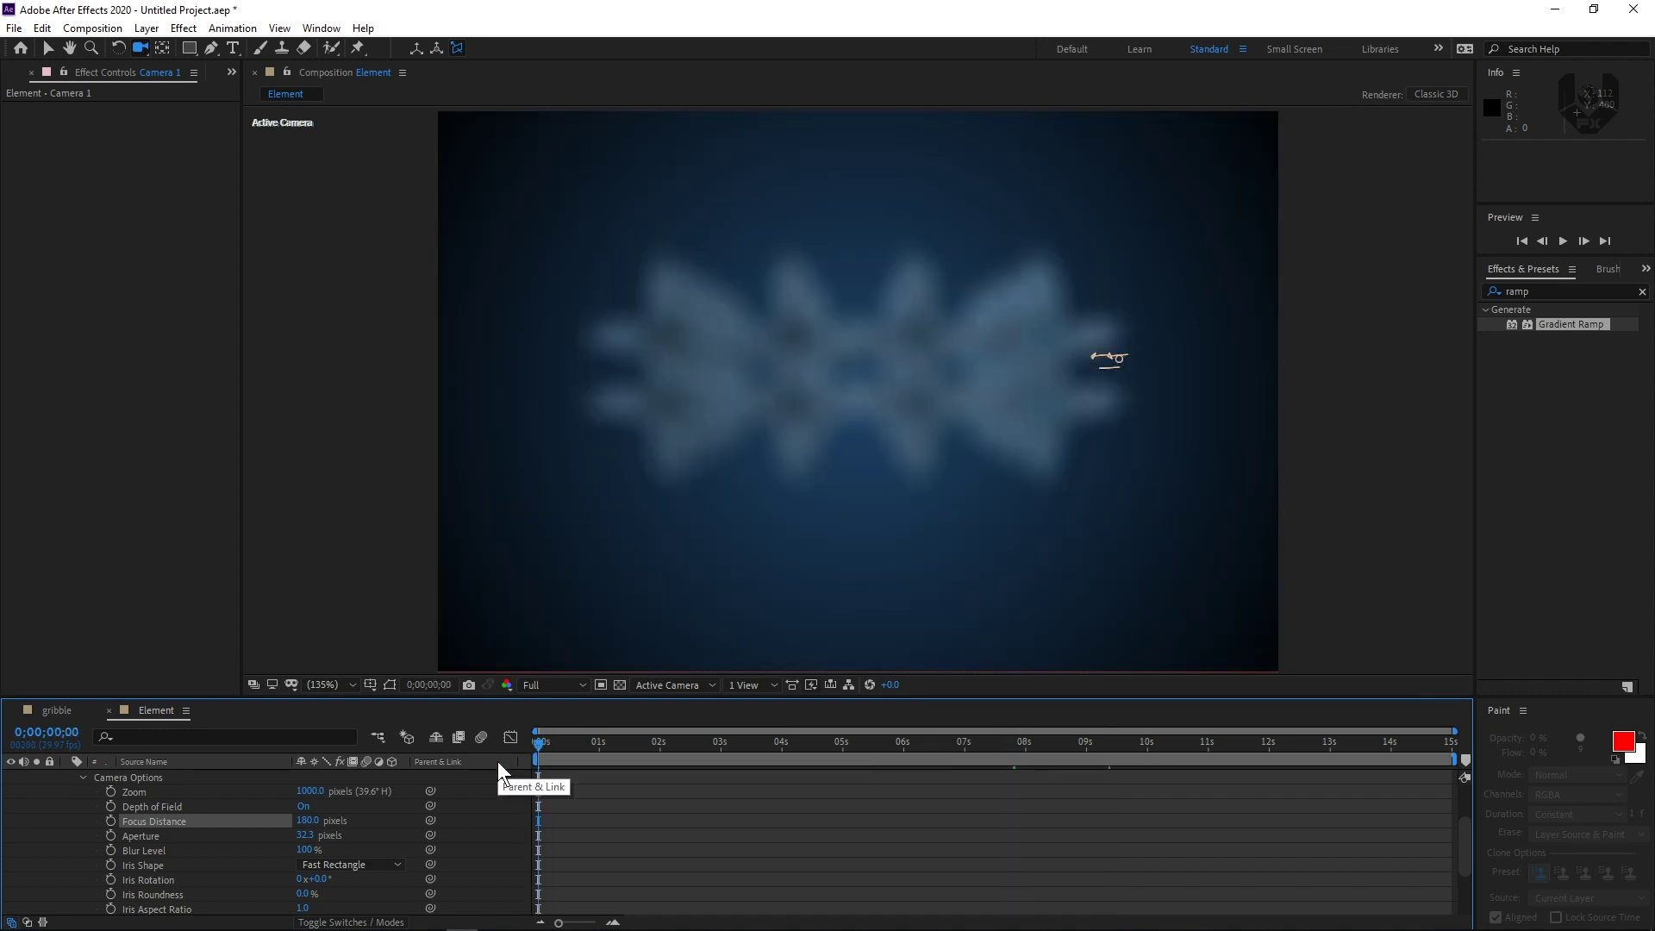
pyautogui.click(679, 743)
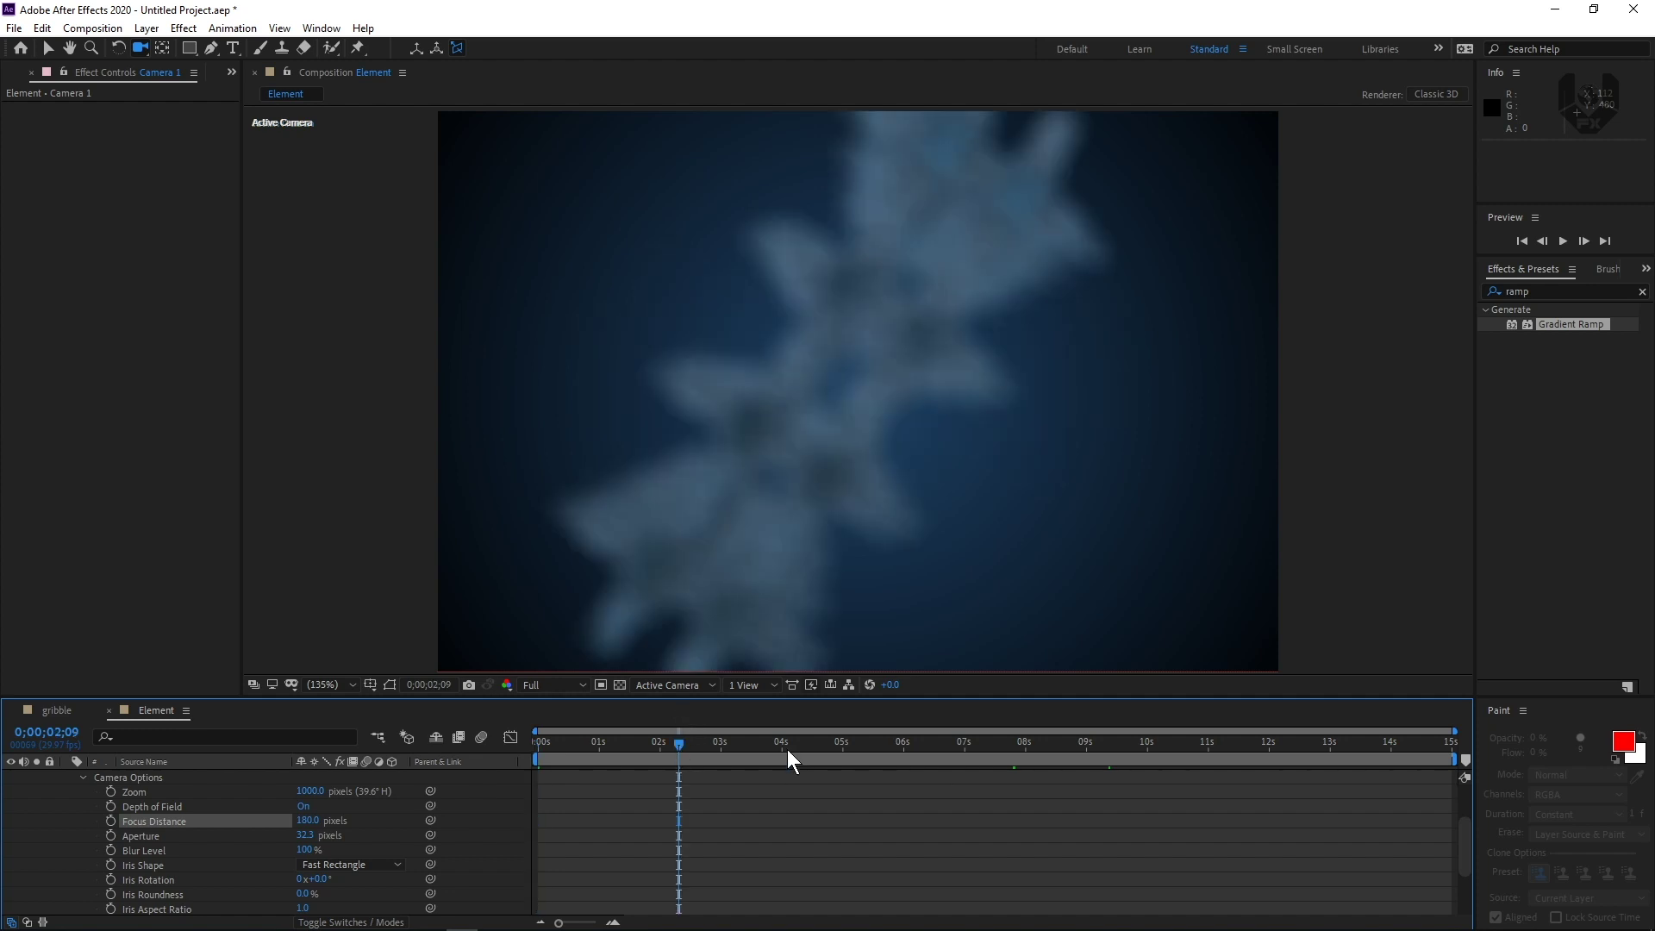
pyautogui.moveTo(789, 752); pyautogui.dragTo(1043, 755)
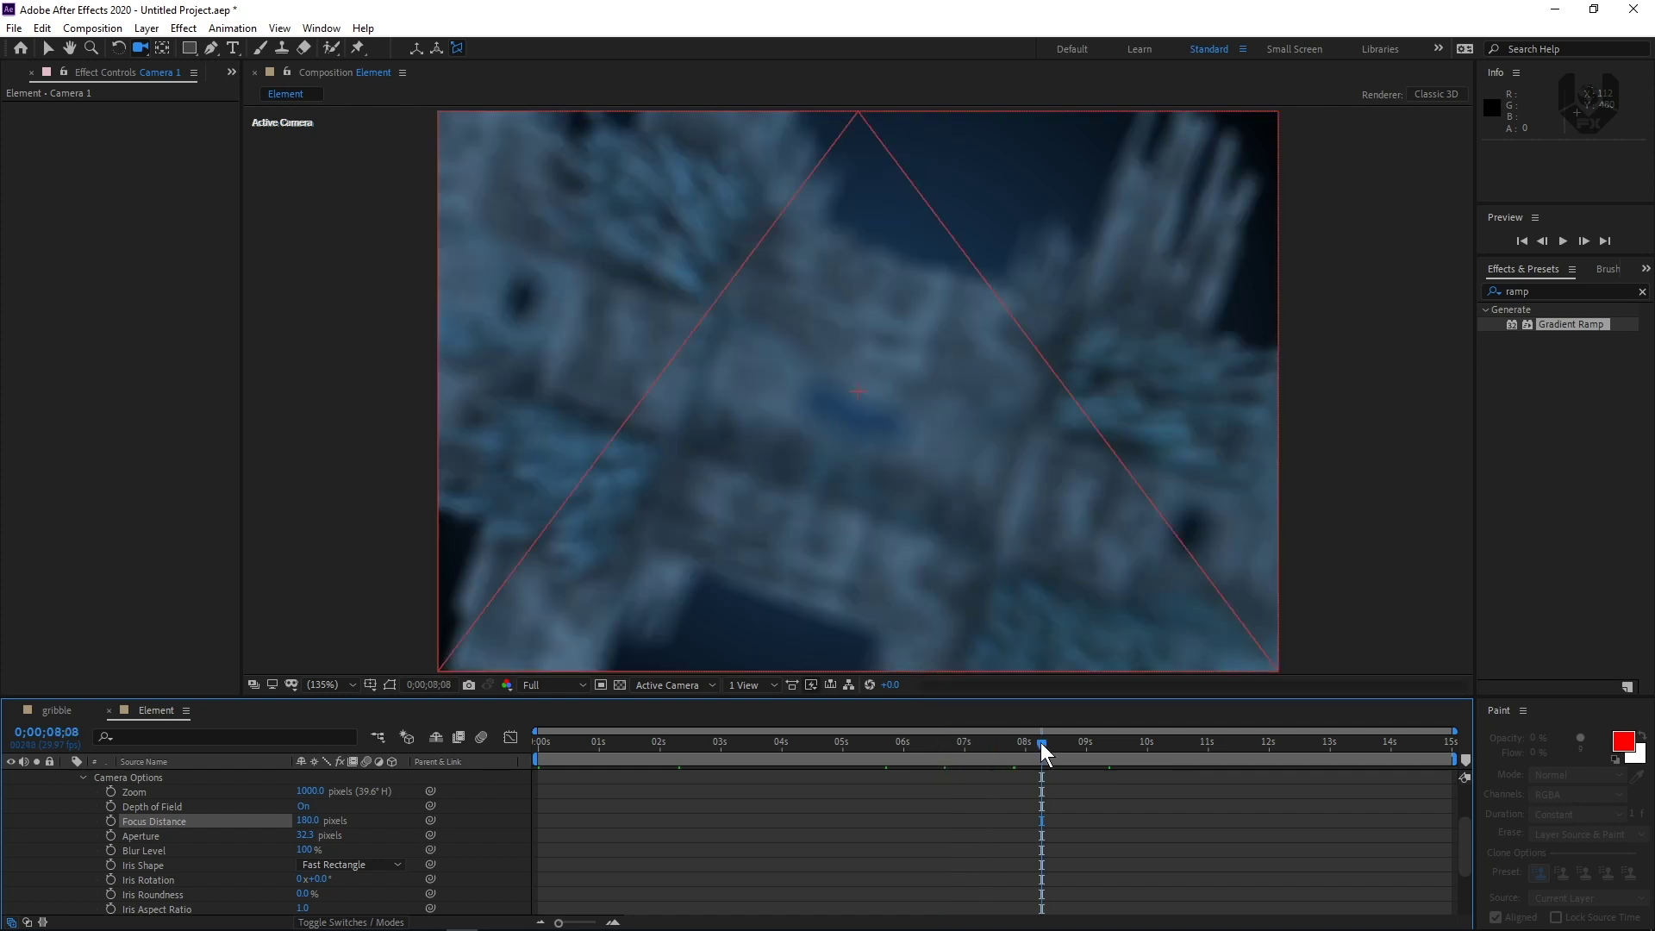